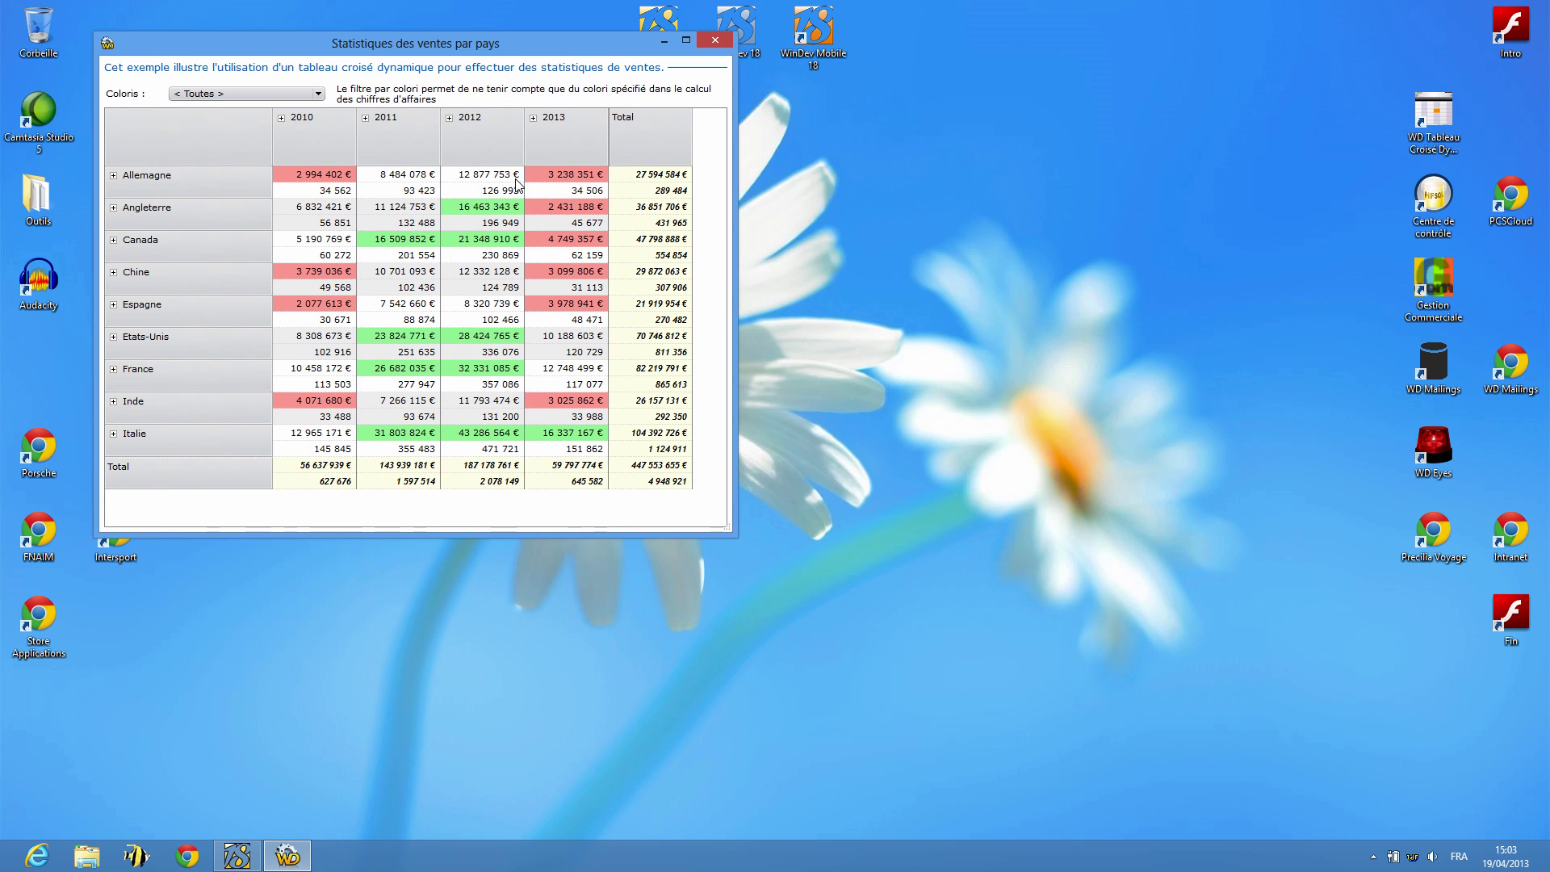
Enlarge the sales statistics window and drill down to the Chaussures row under Canada, Vancouver and to the quarters of 2013 and 2012
left_click_drag(734, 534, 1491, 818)
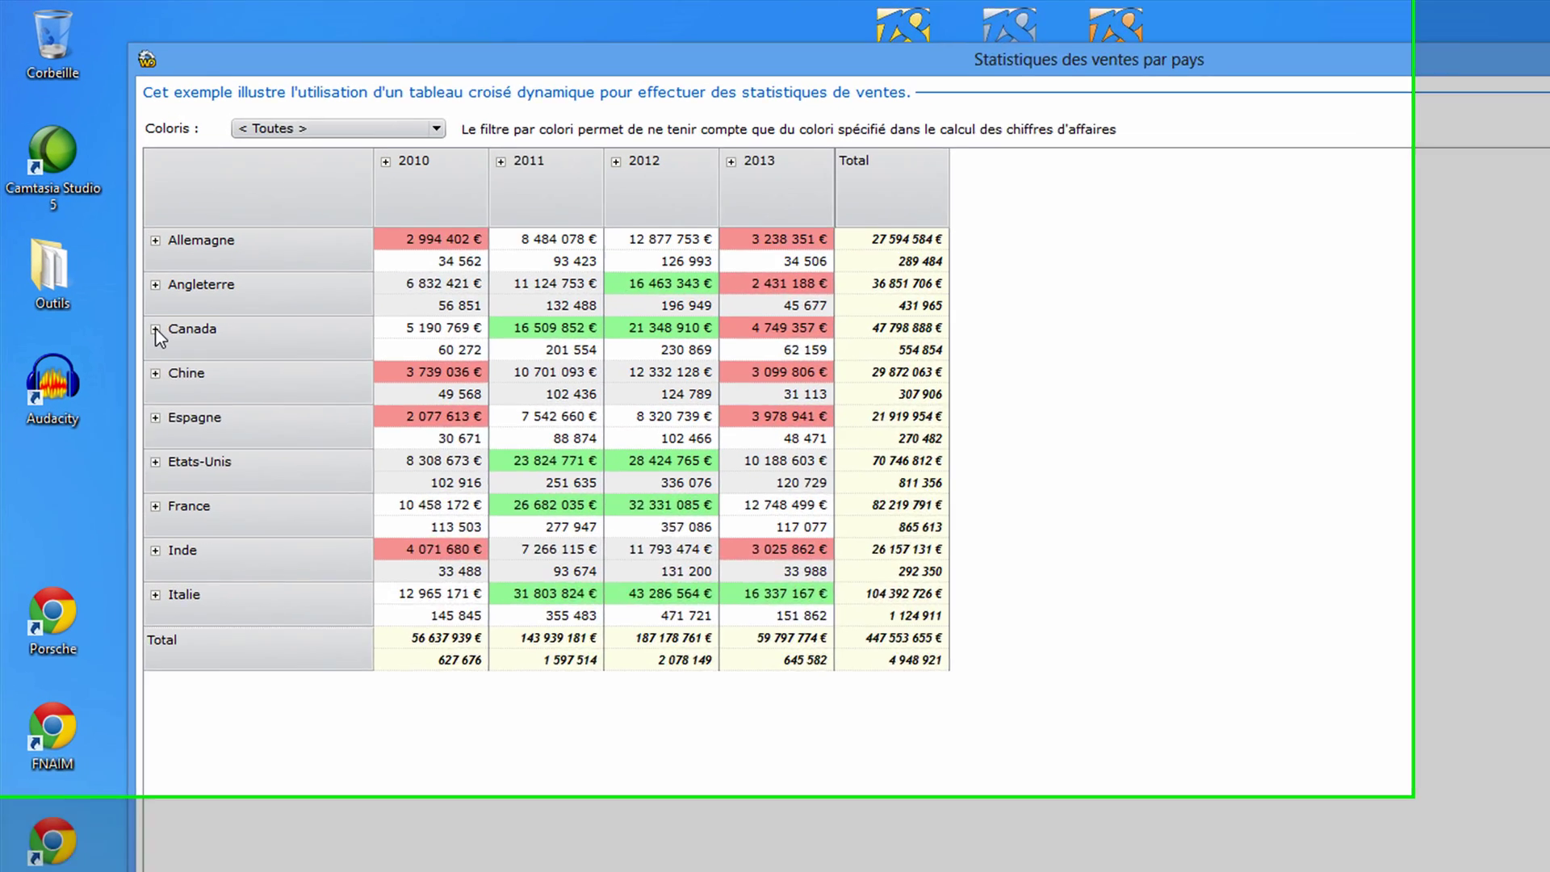
left_click(113, 240)
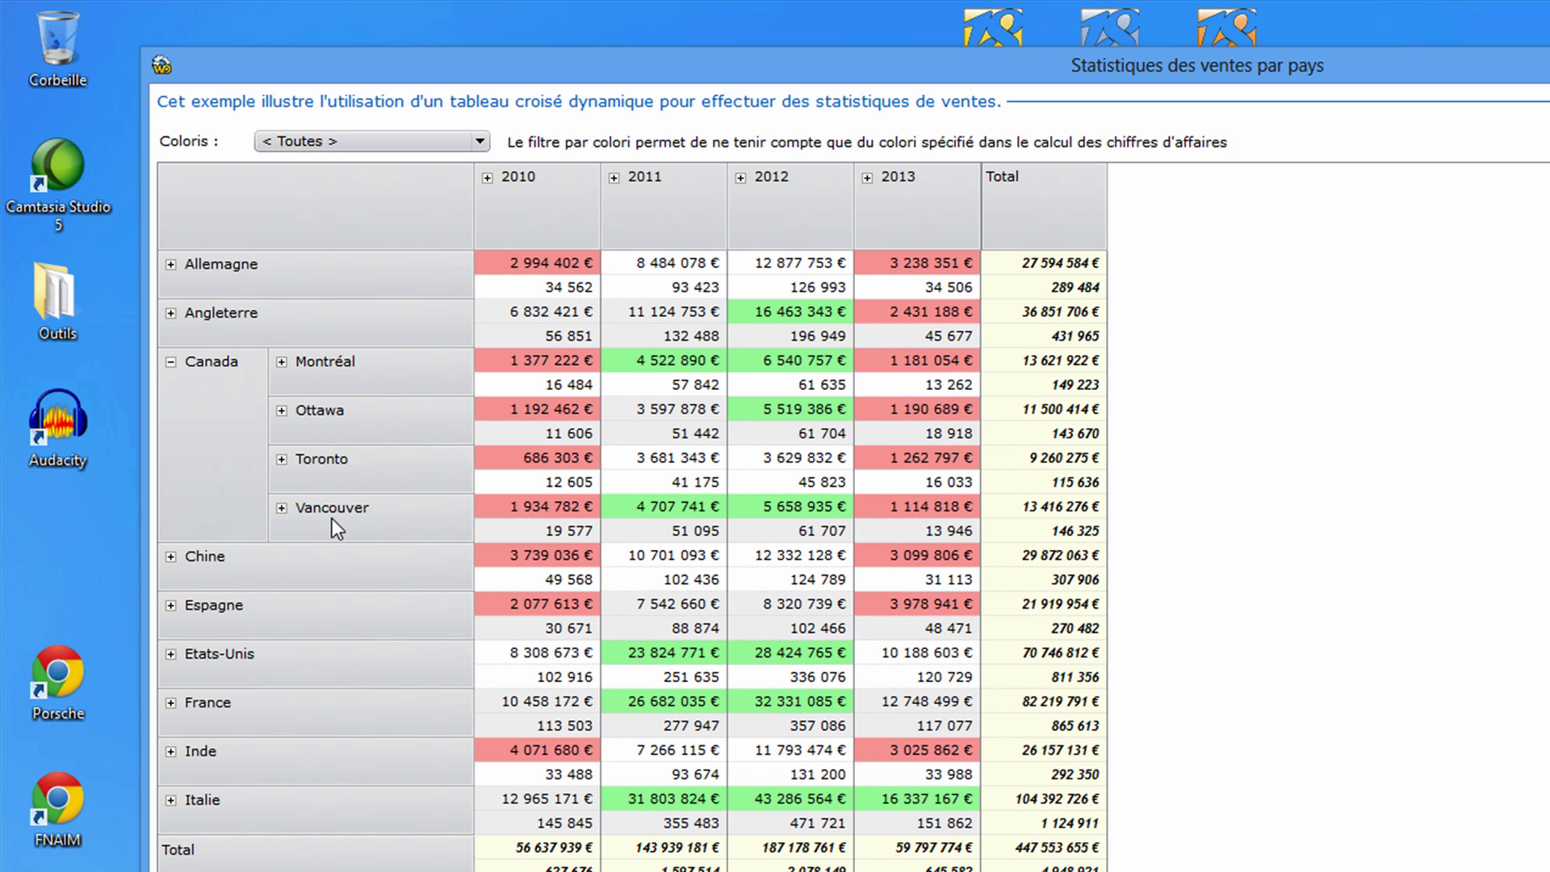
left_click(281, 508)
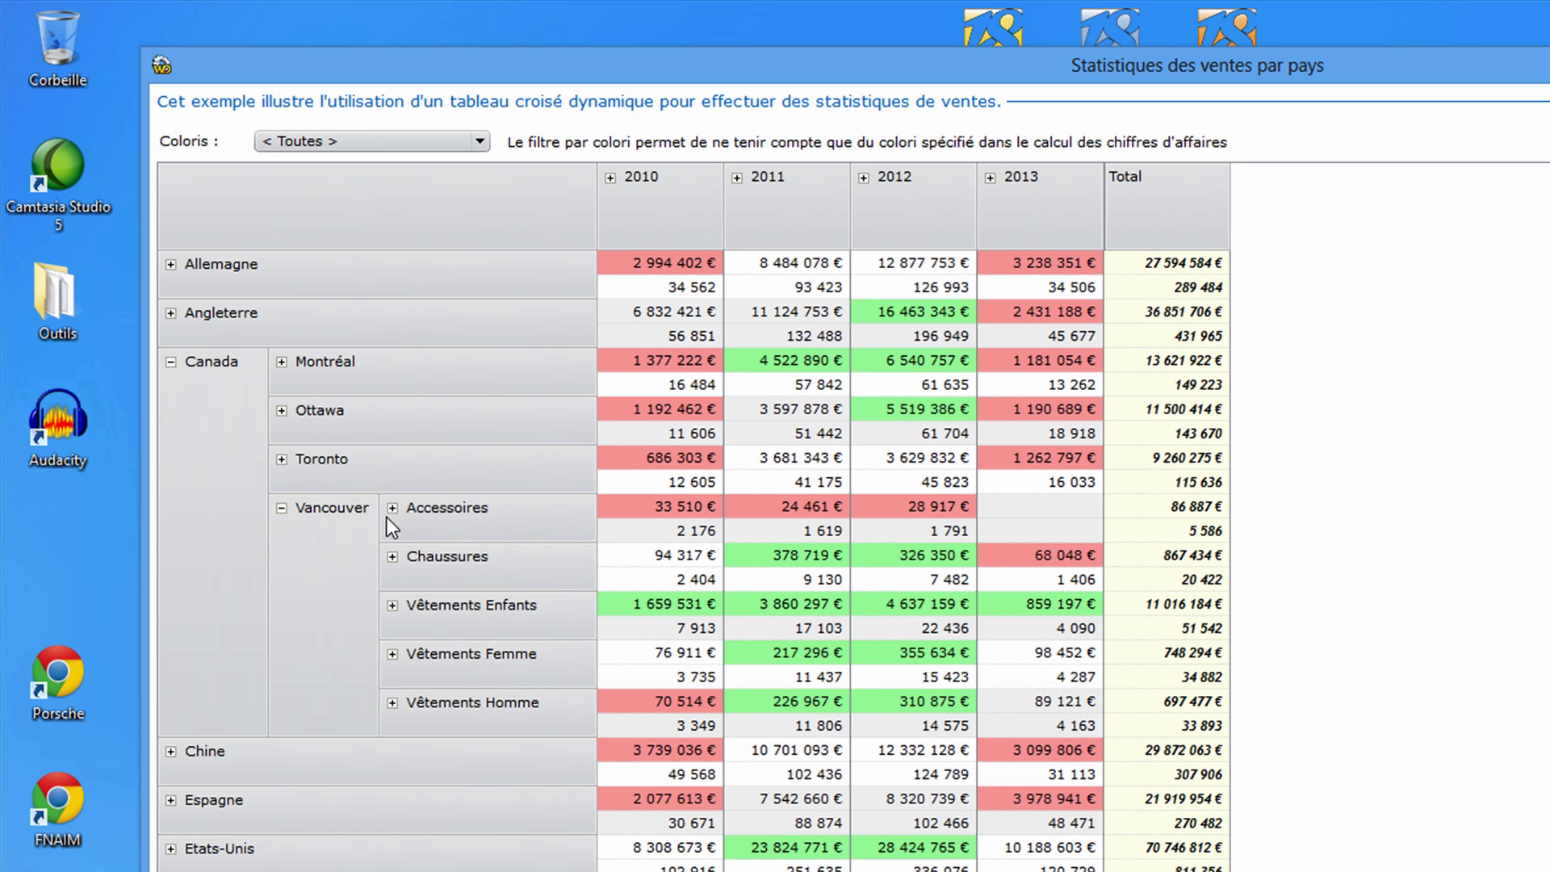
left_click(525, 554)
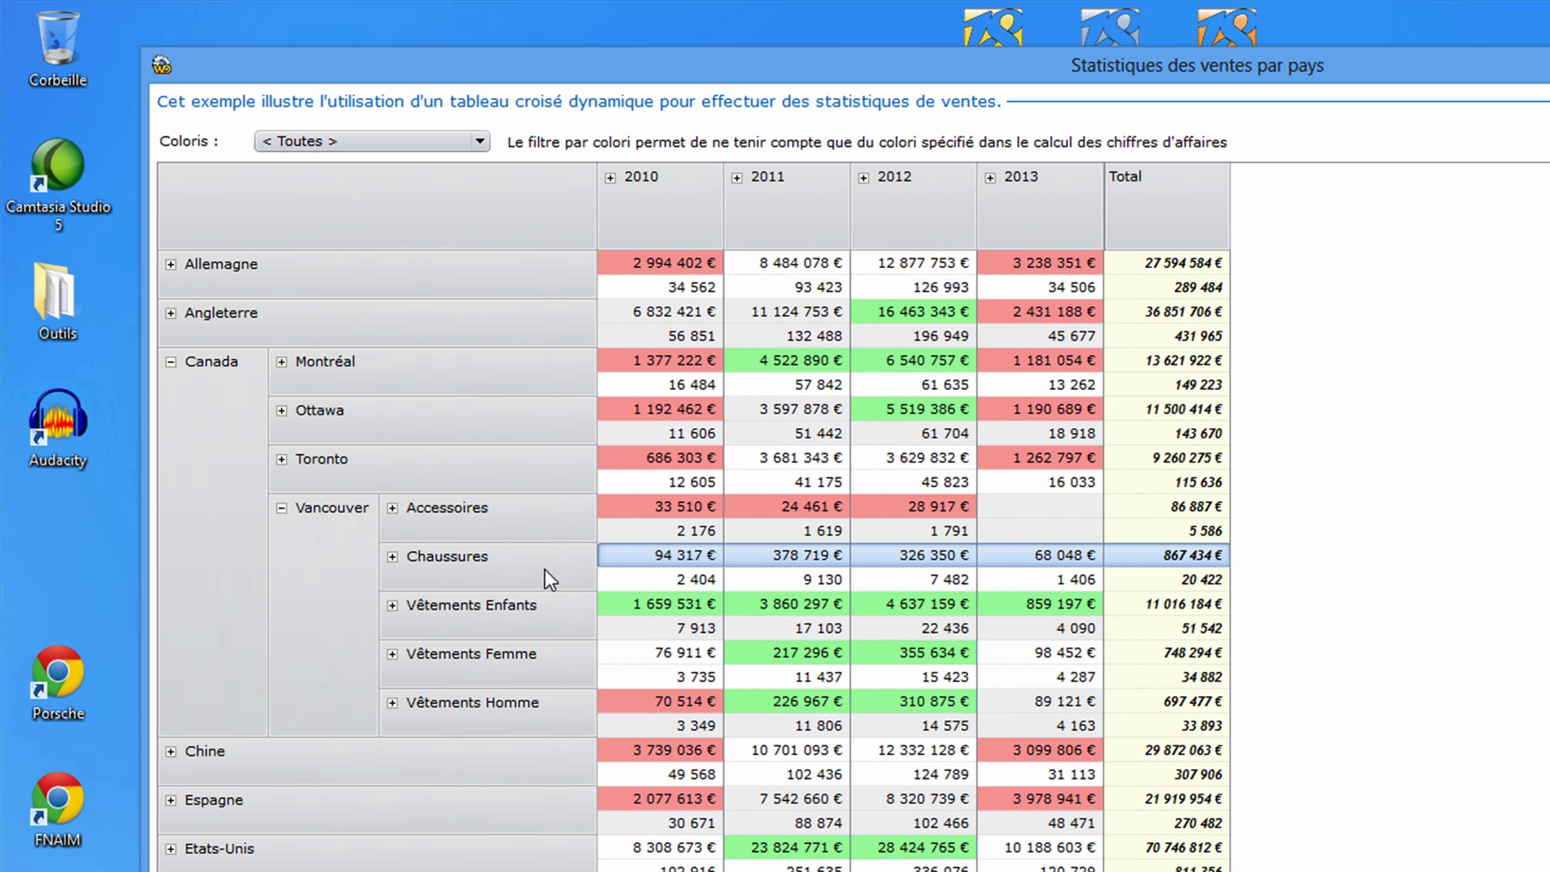
left_click(992, 178)
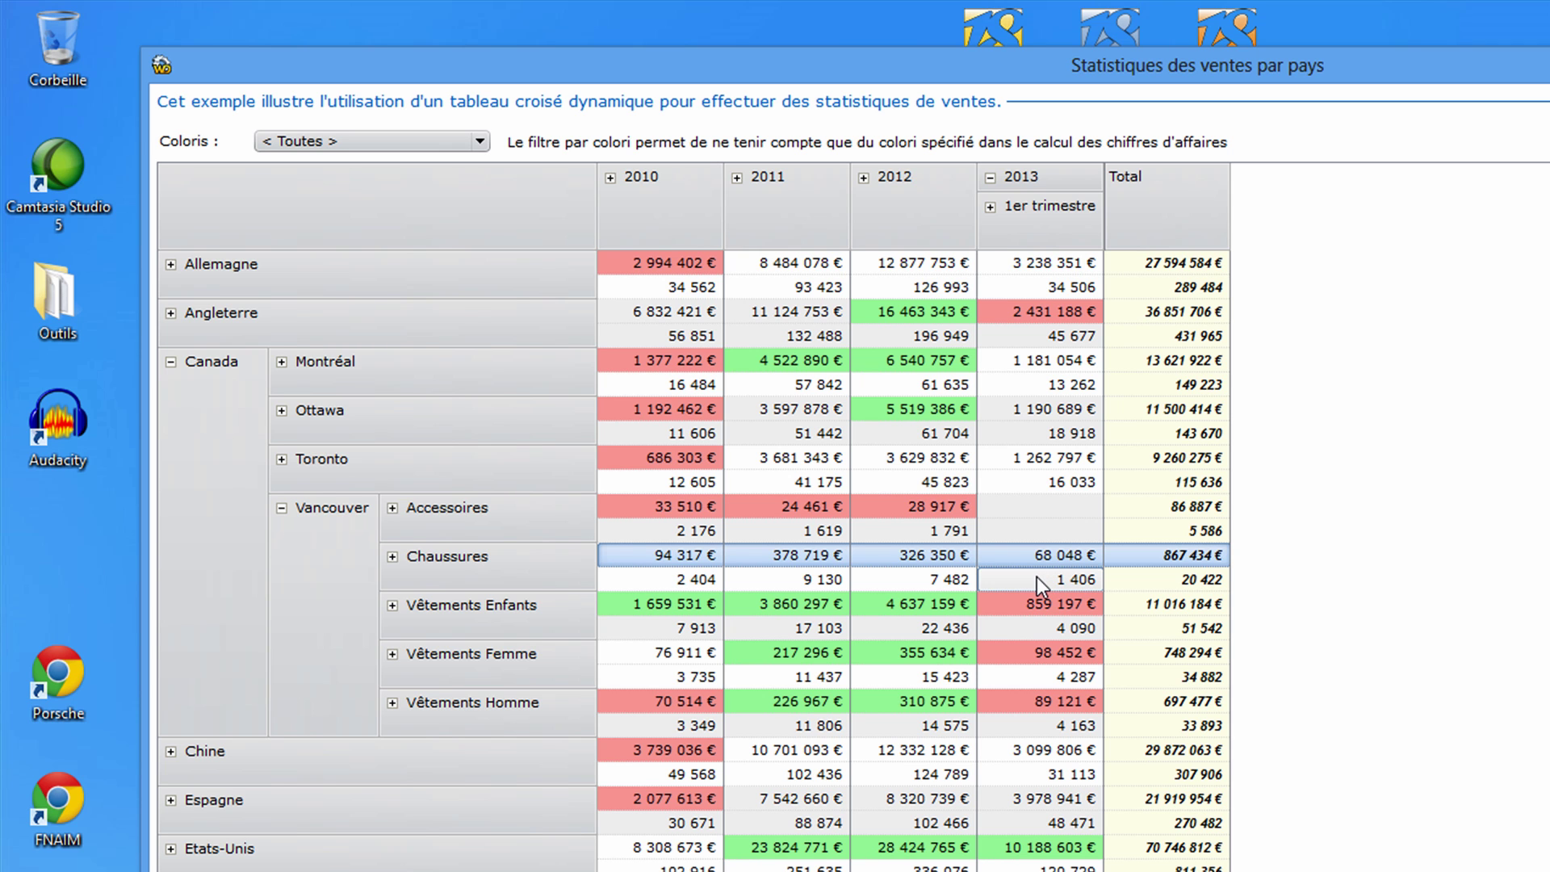
left_click(864, 177)
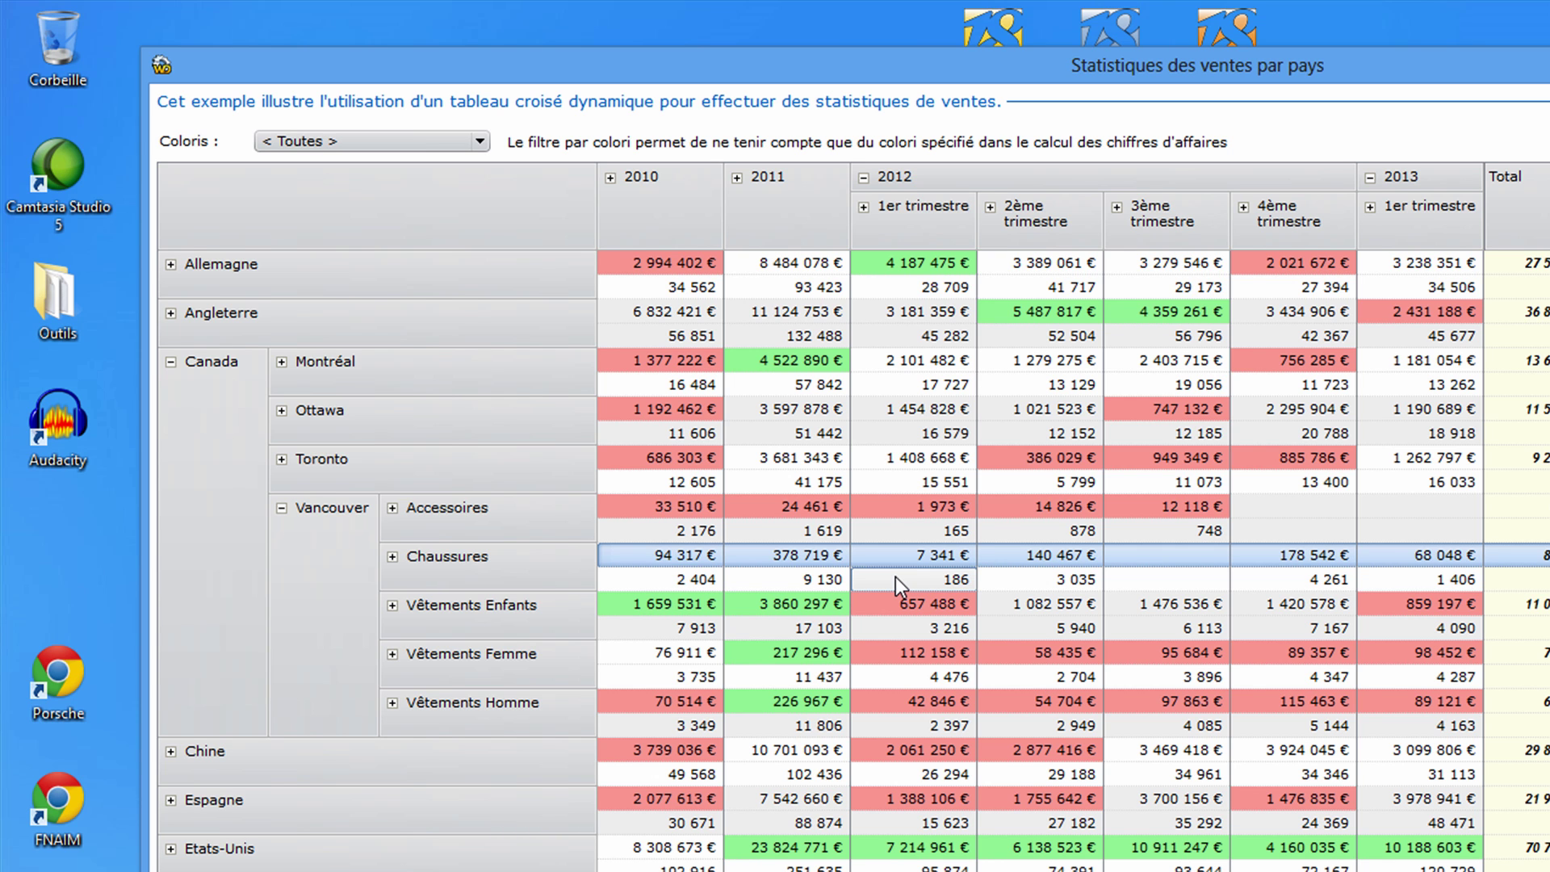
Collapse Vancouver, Canada and 2012, and inspect the Etats-Unis cells for 2012 and 2011
left_click(282, 509)
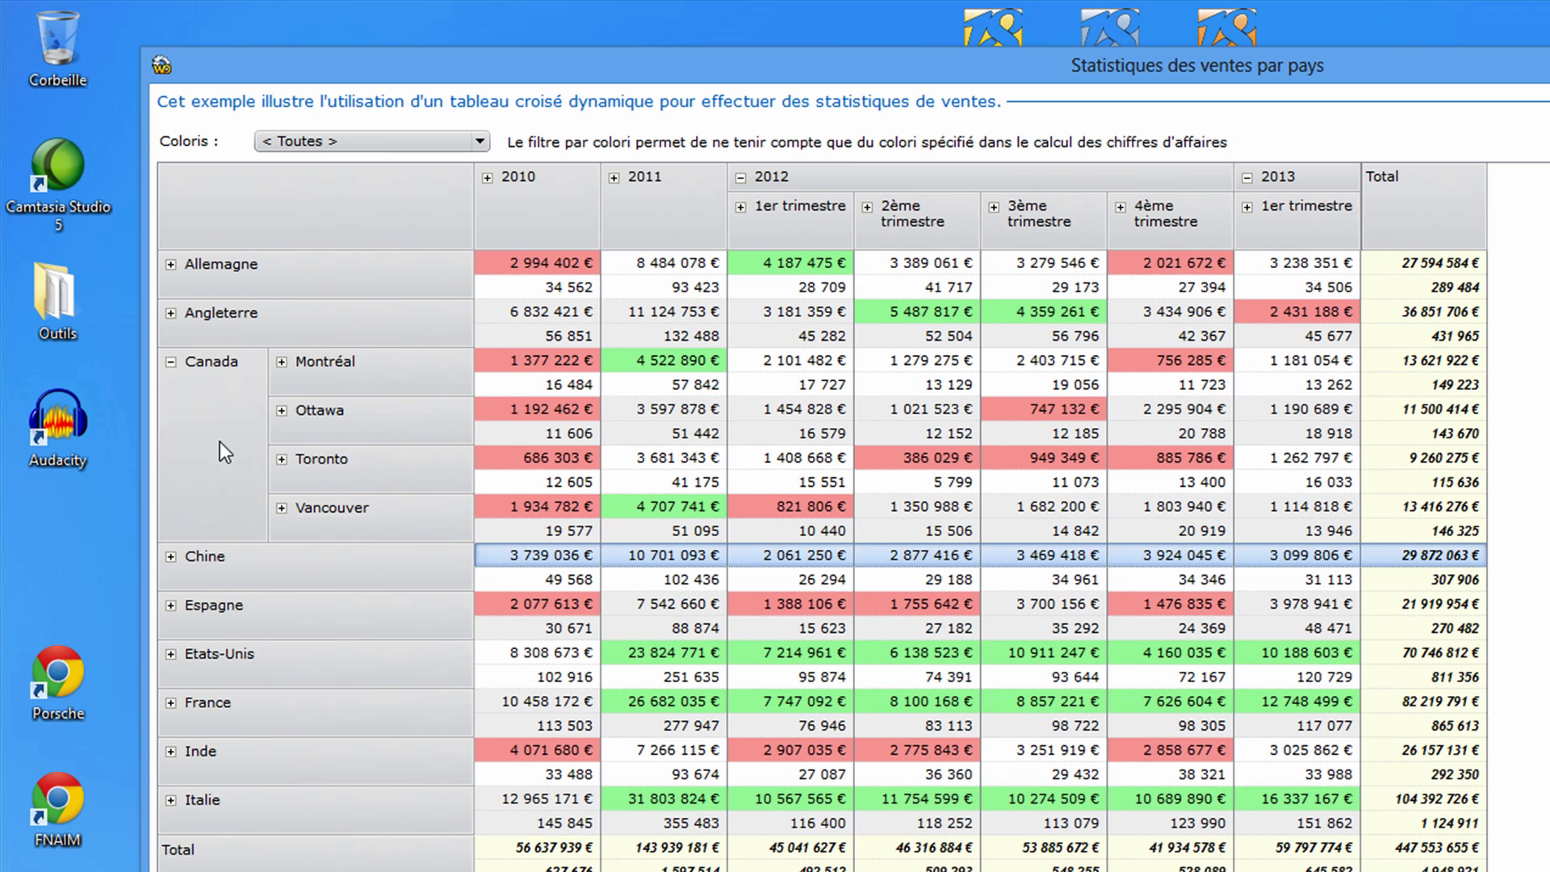
left_click(169, 364)
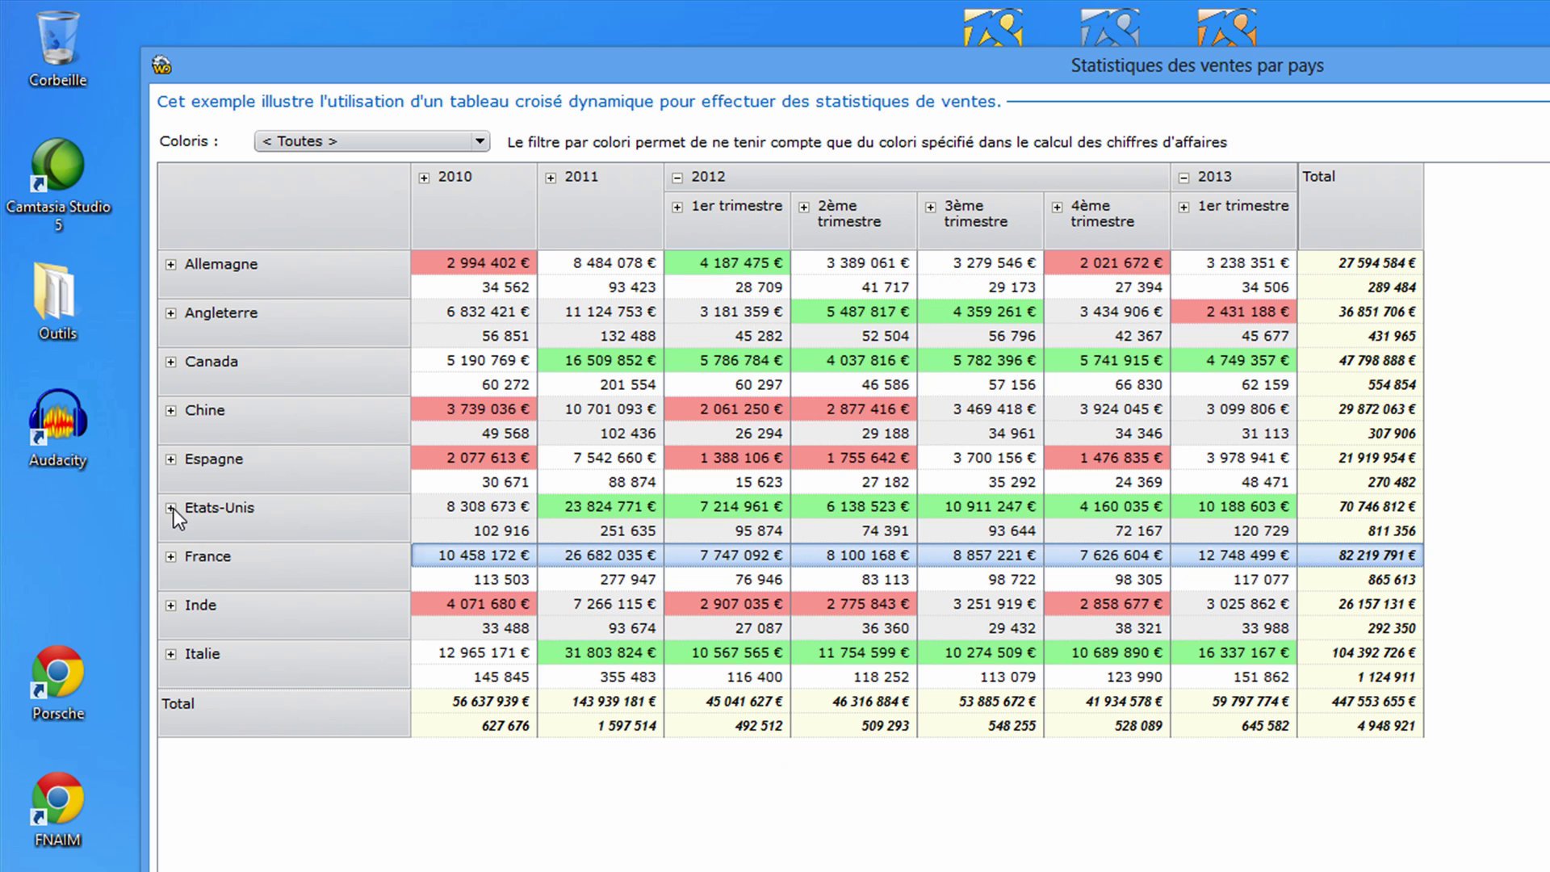
left_click(678, 178)
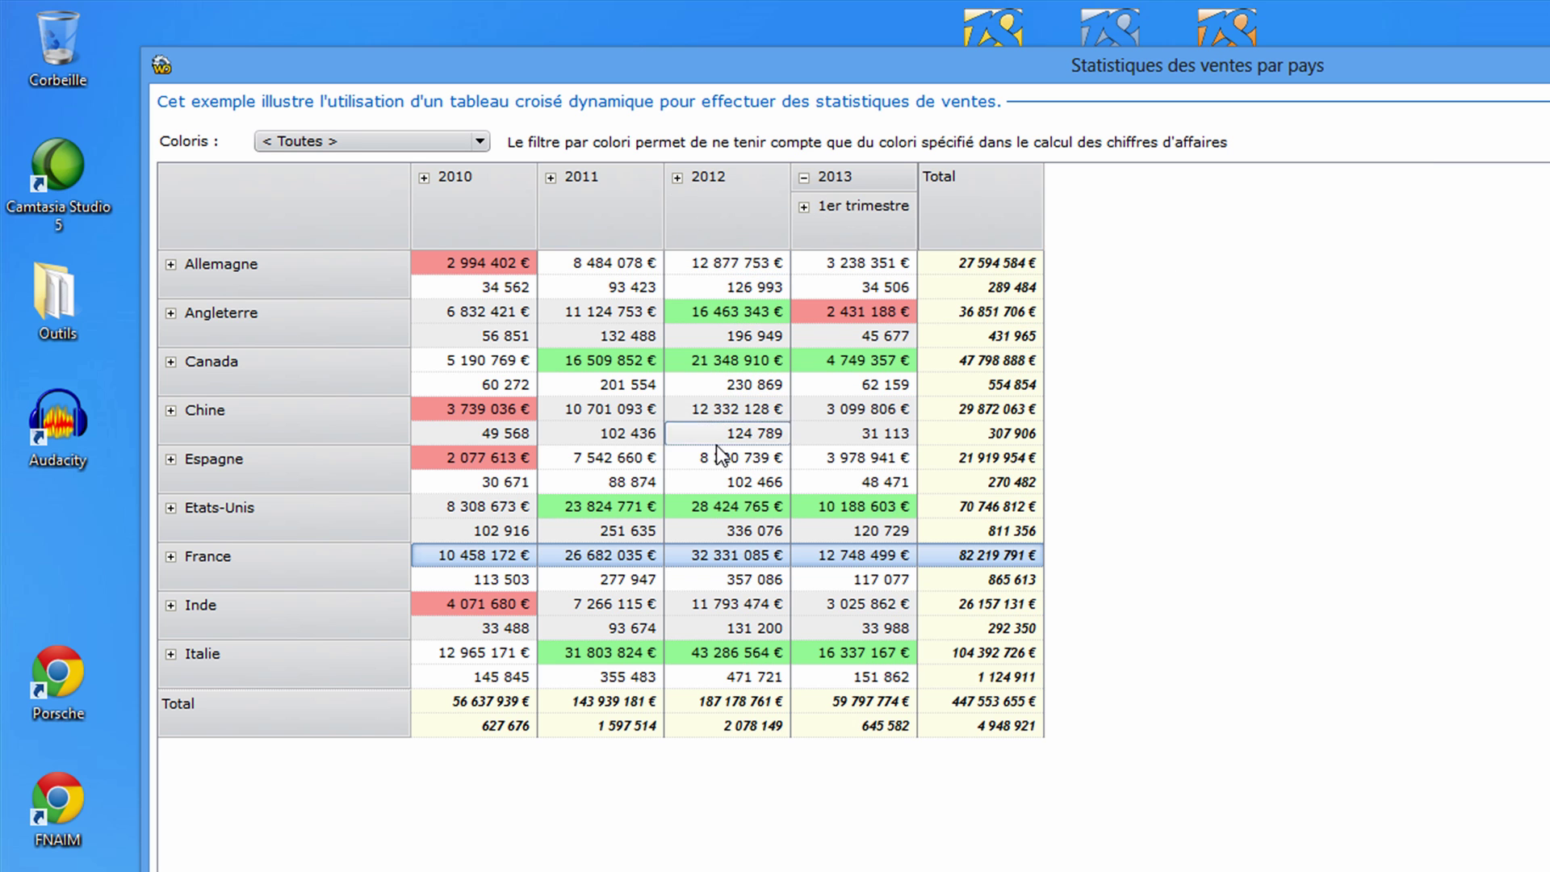
left_click(714, 514)
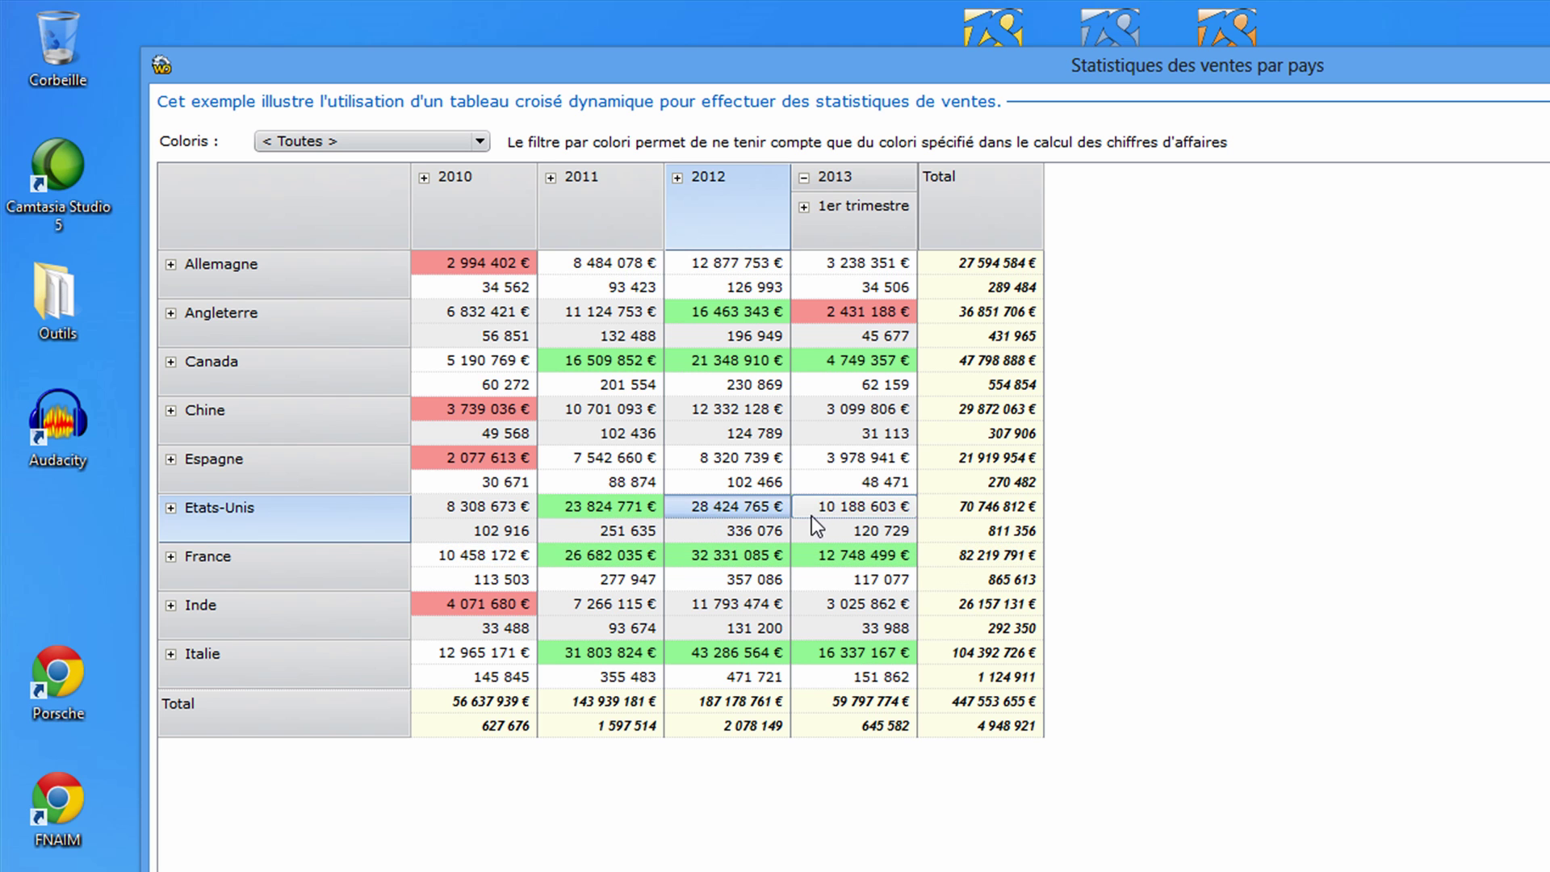
left_click(617, 527)
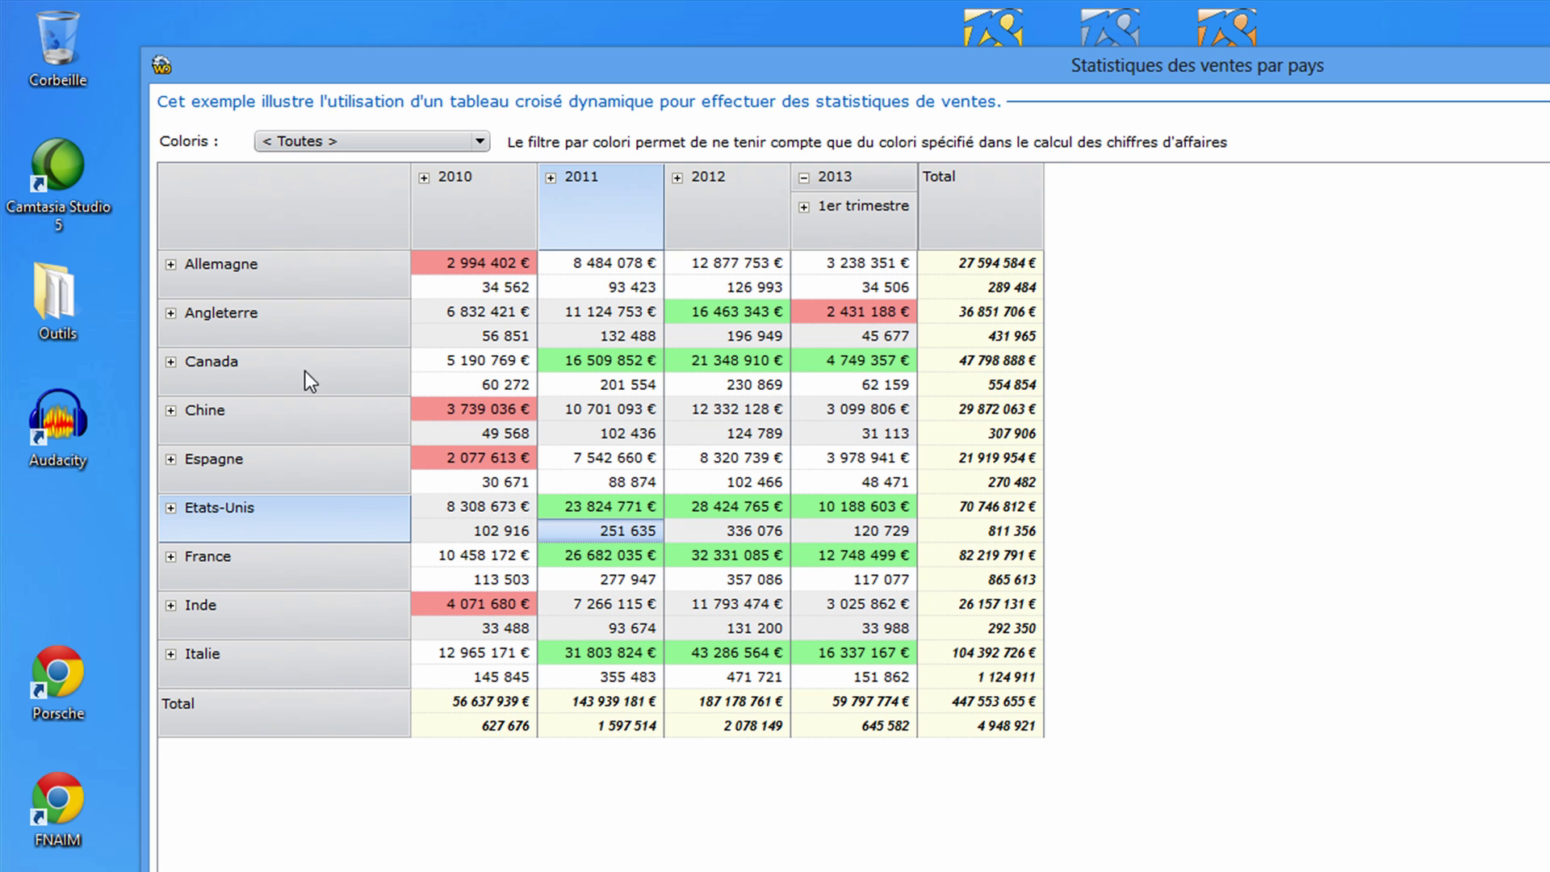
Expand Espagne and all the other countries into cities, and expand all the years into quarters
left_click(170, 459)
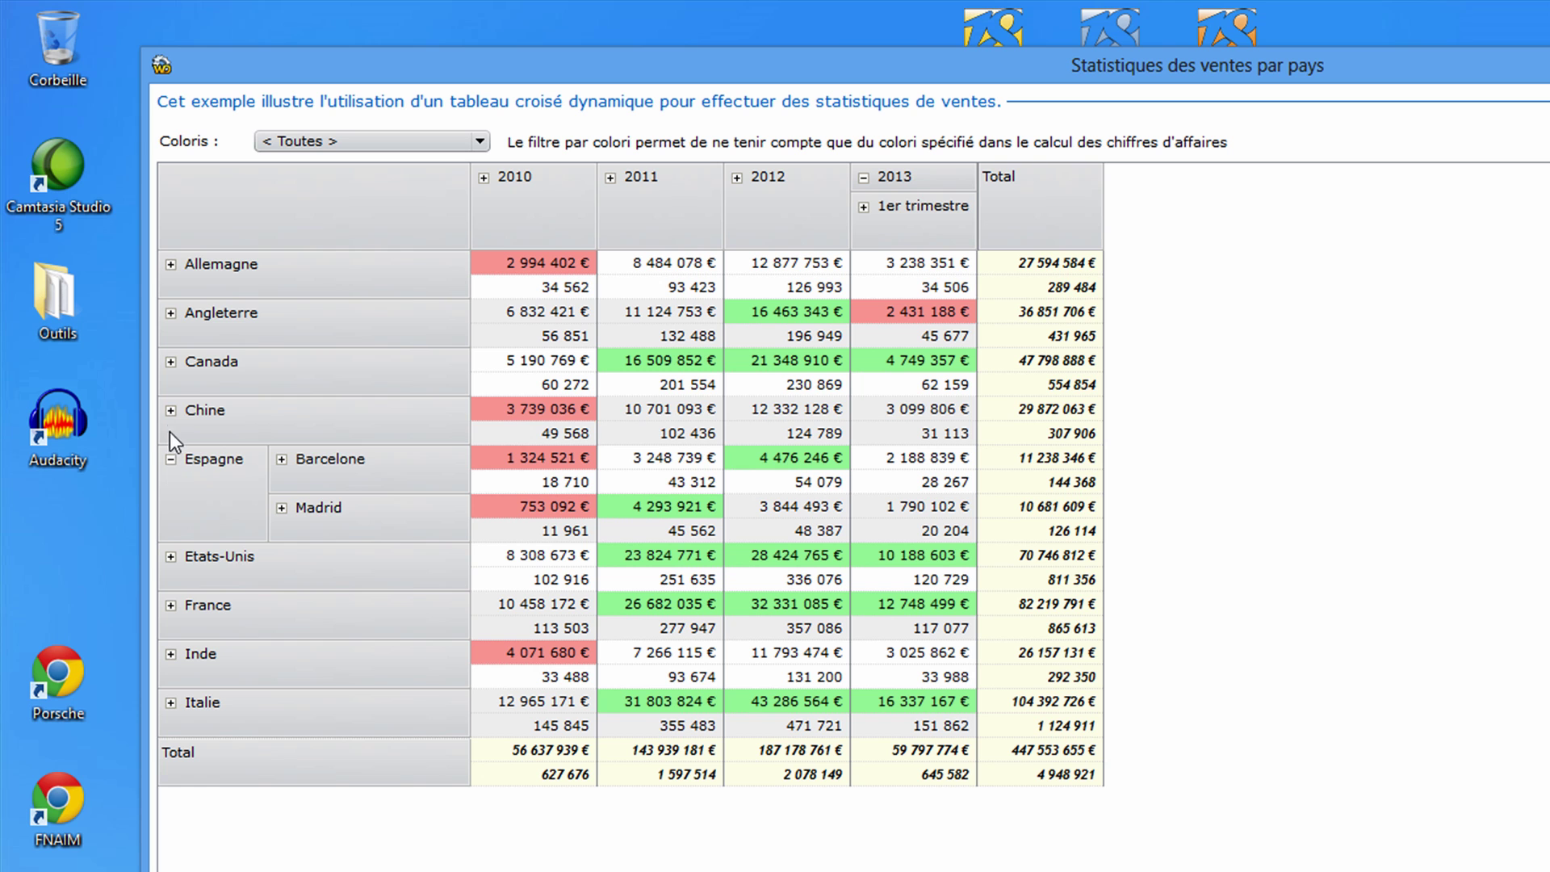
right_click(180, 423)
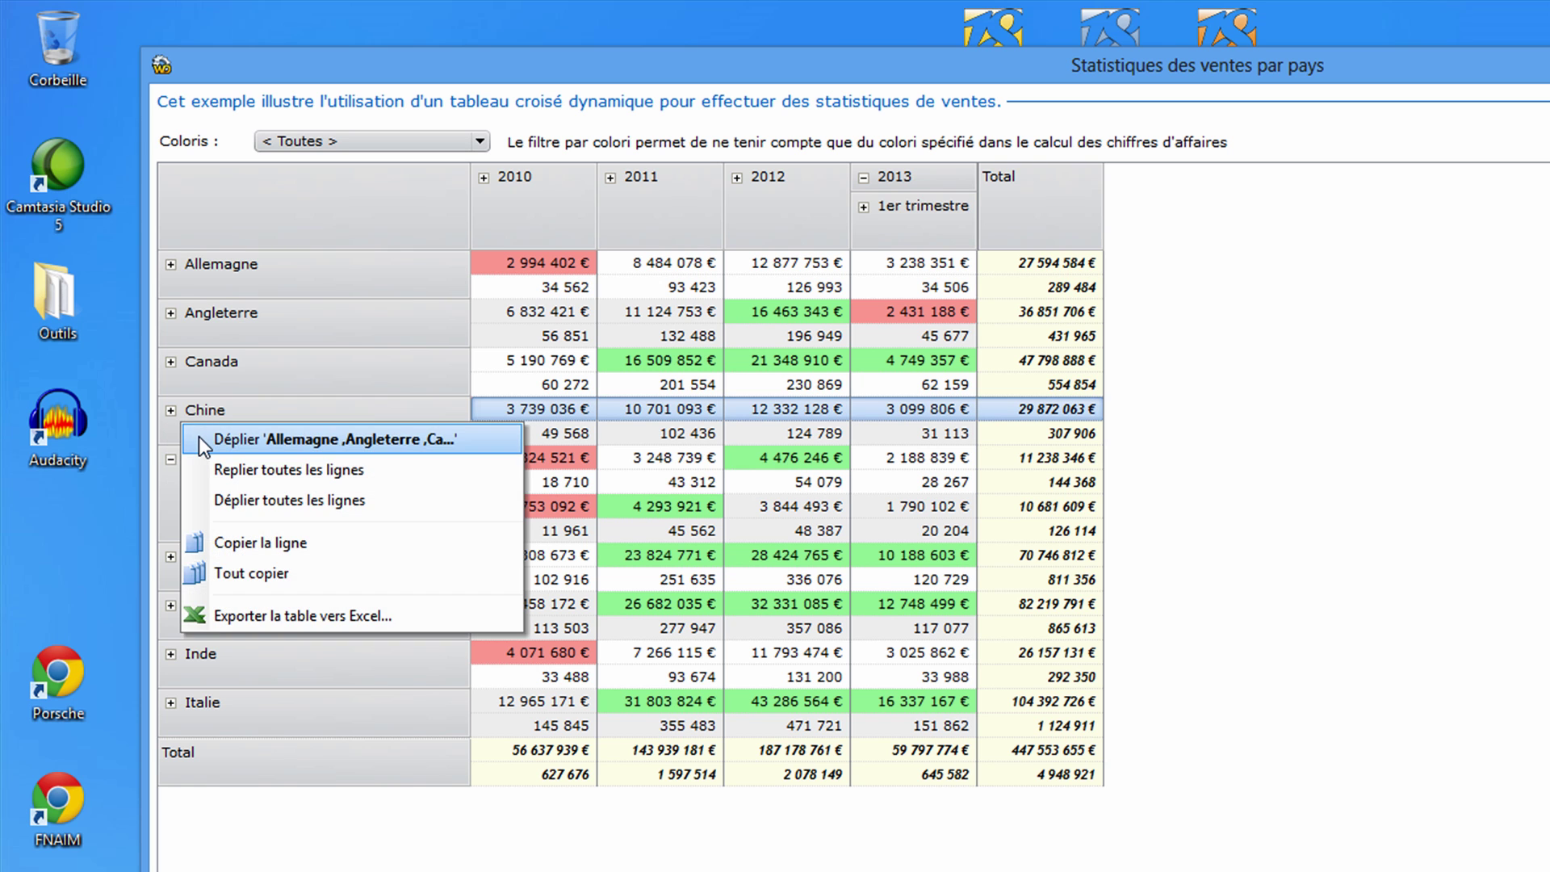
left_click(199, 436)
right_click(559, 206)
left_click(593, 218)
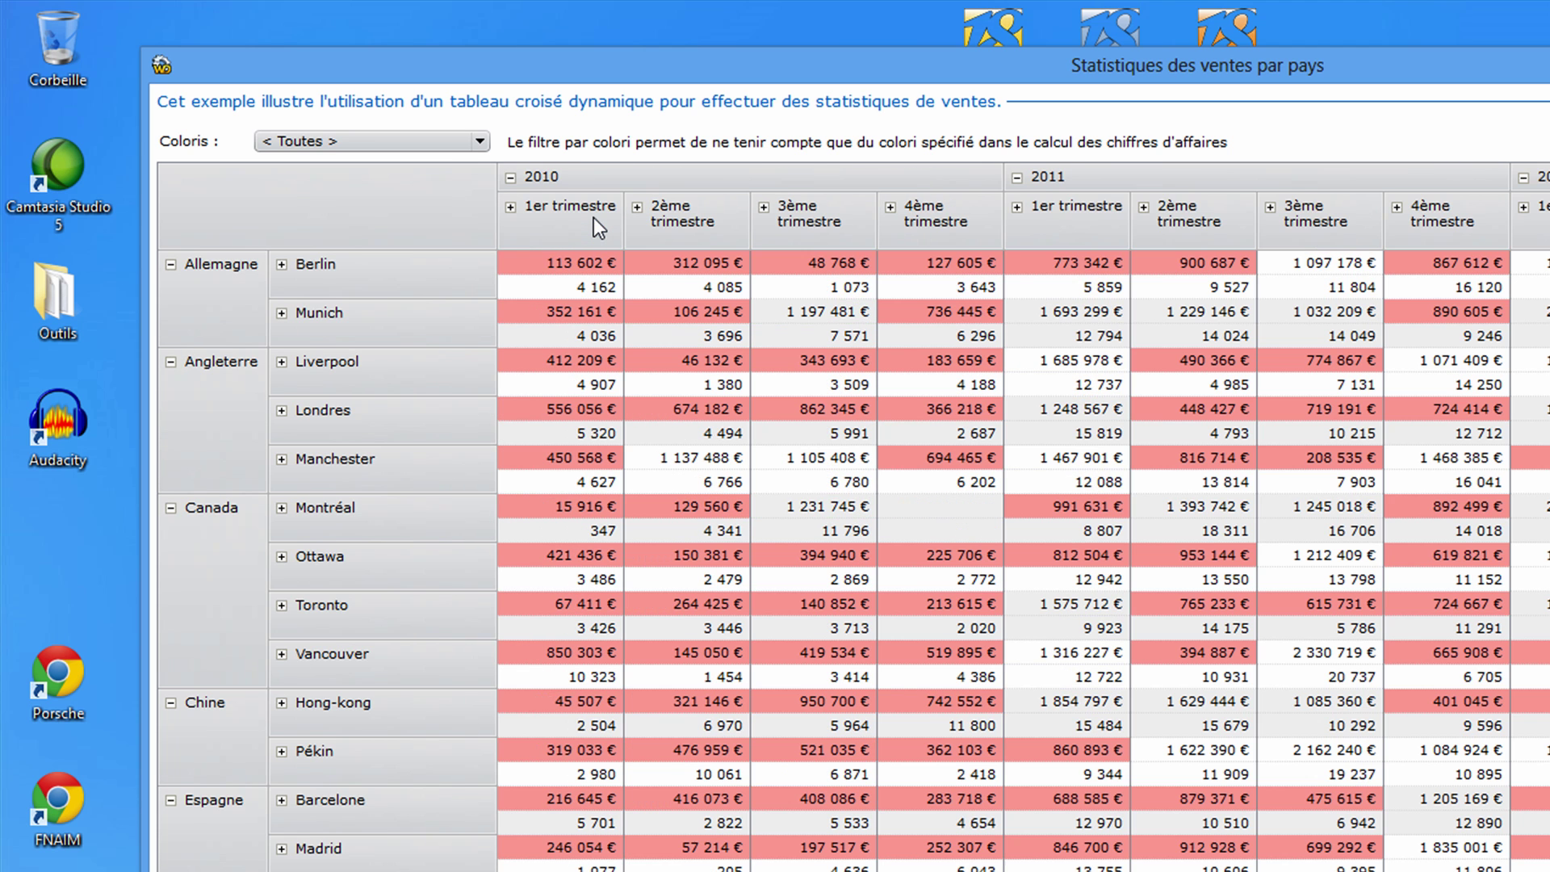
Expand the first three quarters of 2011 and the third quarter of 2010 into months
left_click(1270, 208)
left_click(1144, 207)
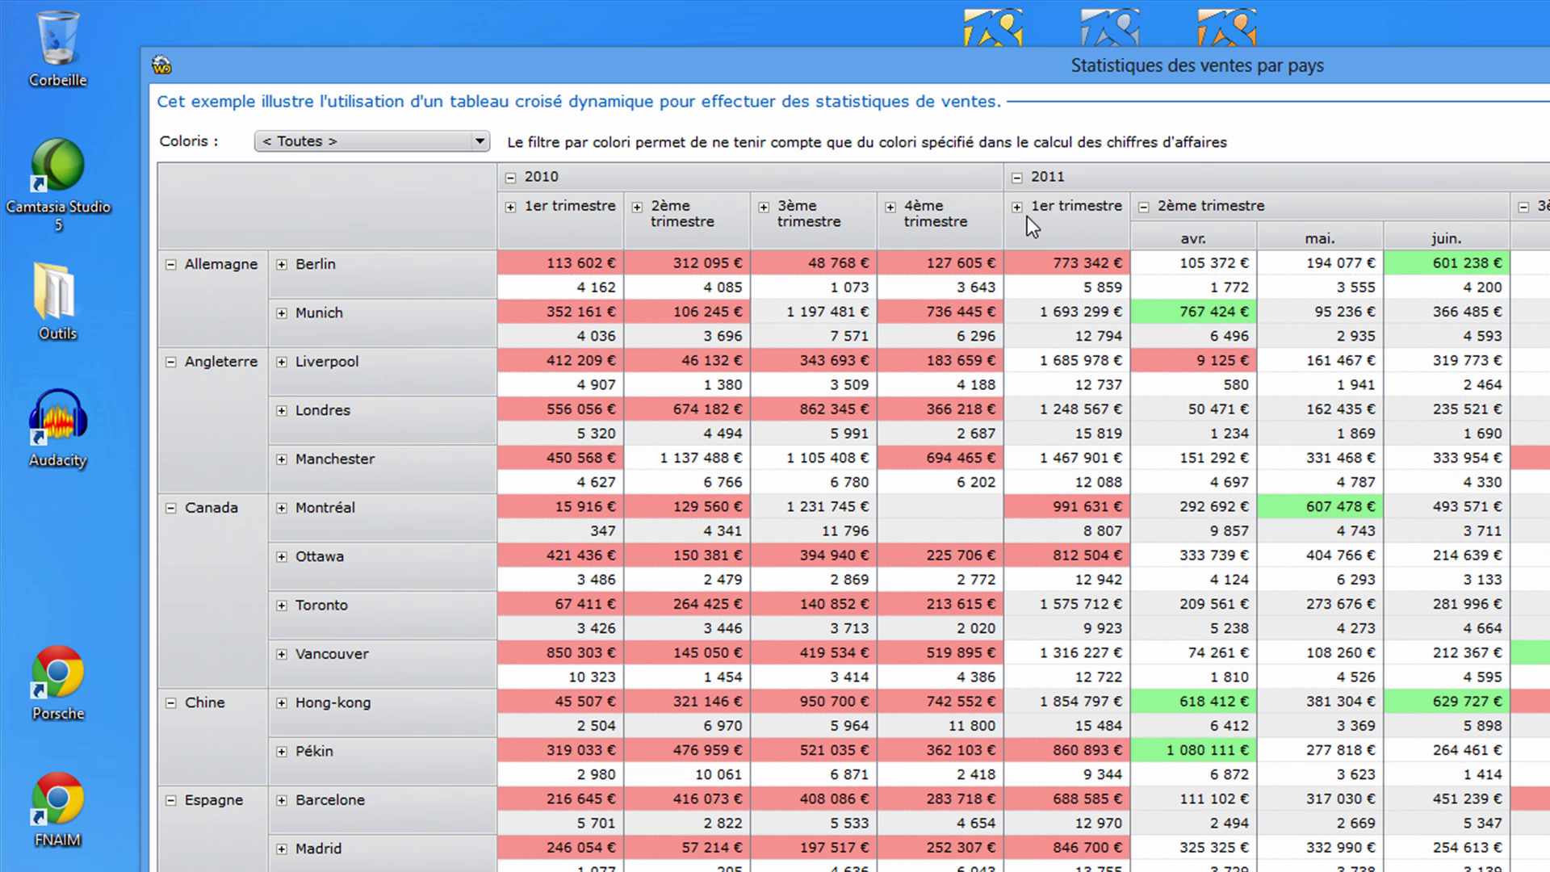
left_click(1016, 207)
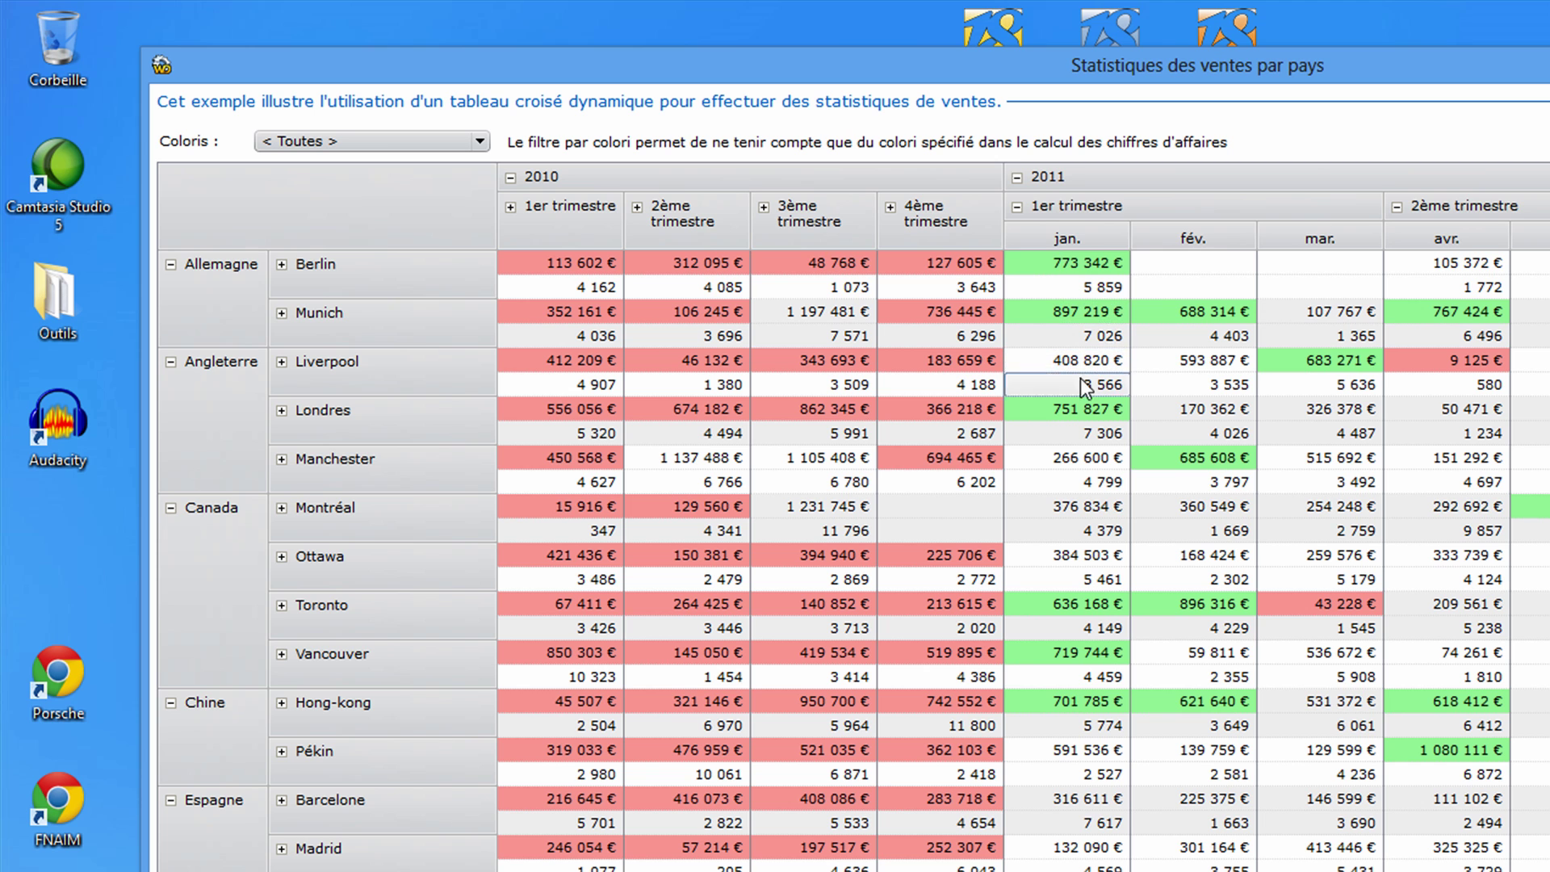
left_click(764, 207)
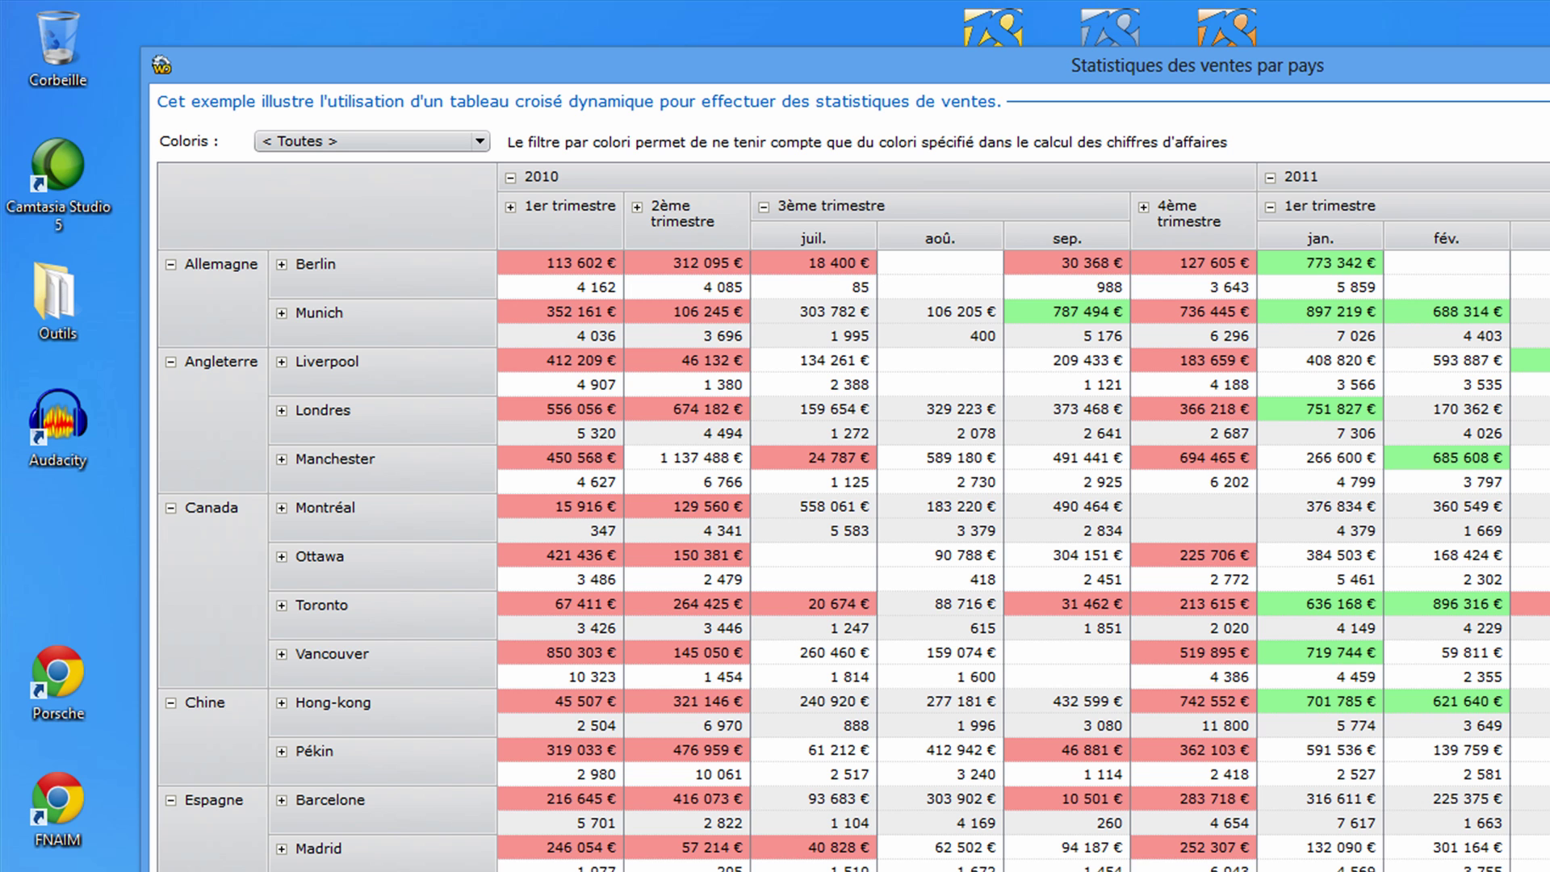
Export the pivot table to Excel and open the created document
left_click(1313, 530)
right_click(1313, 530)
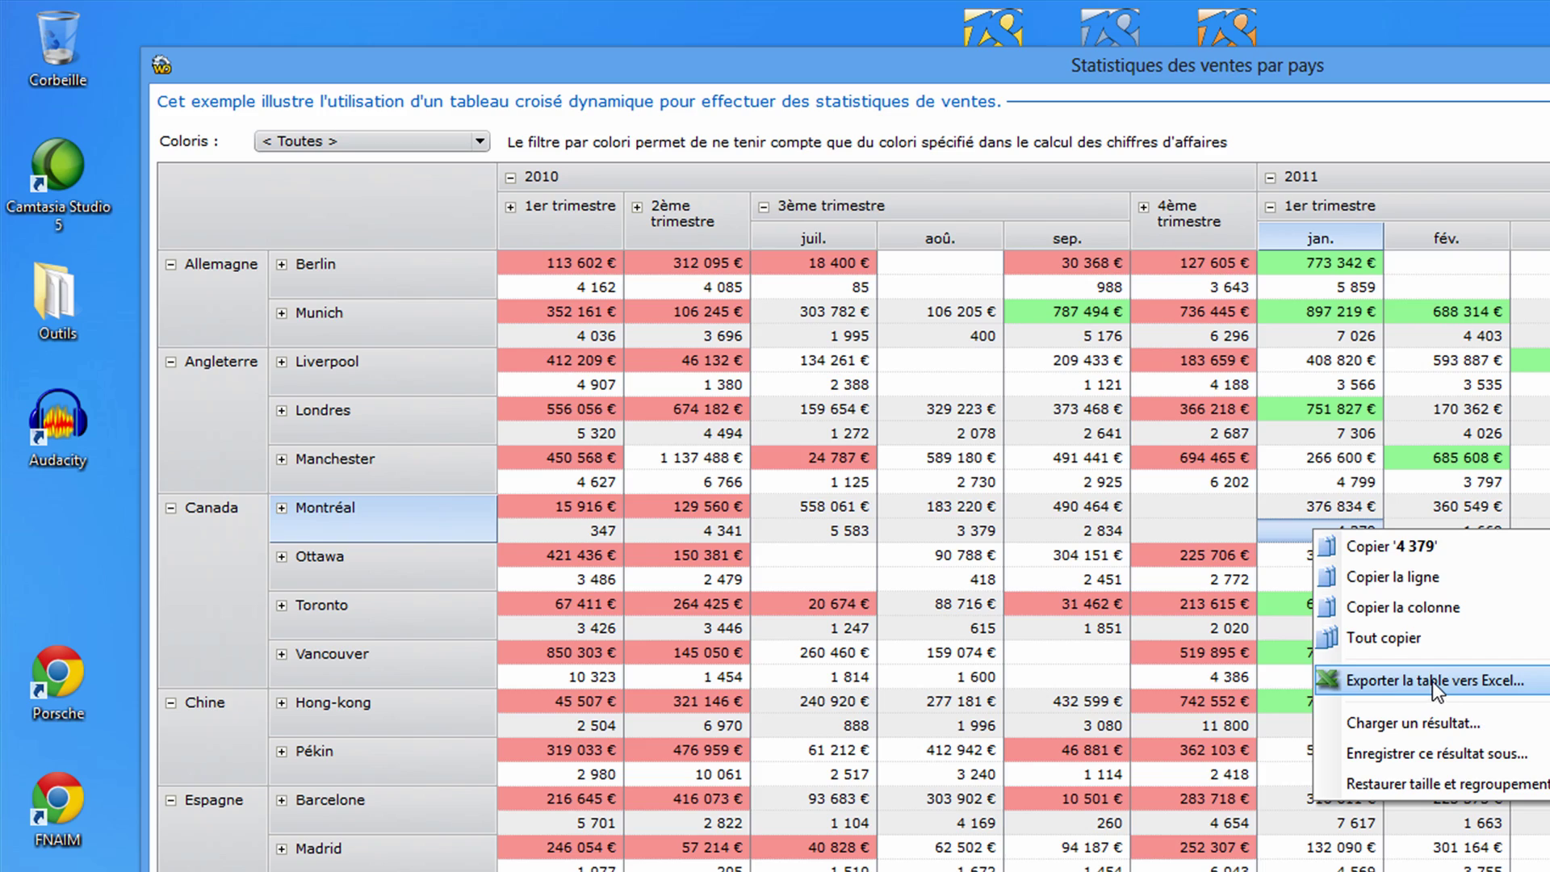
left_click(1433, 682)
left_click(1123, 696)
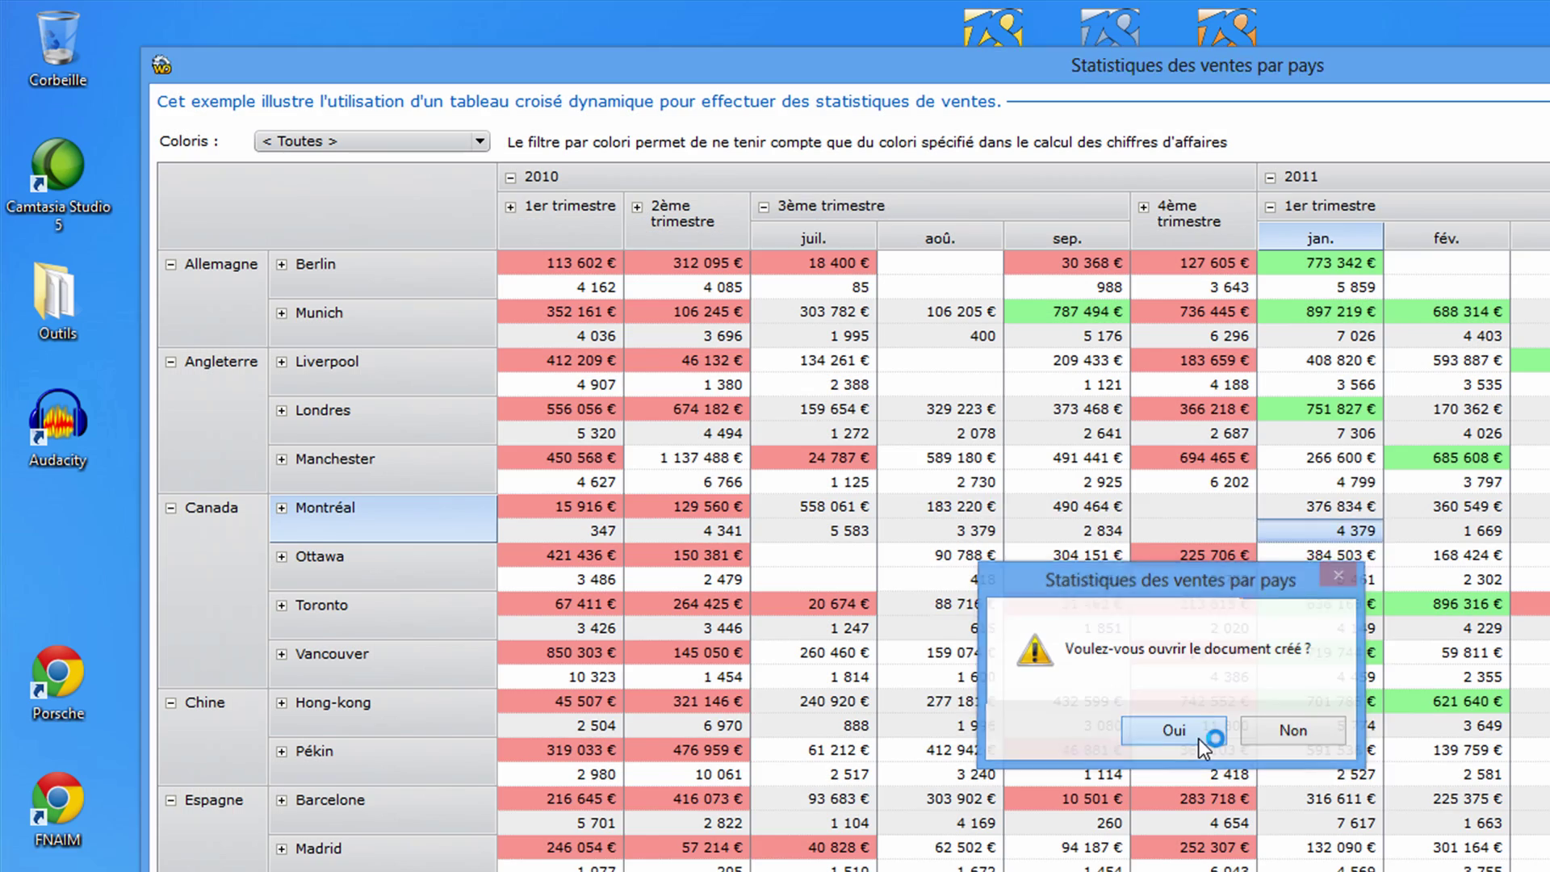
left_click(1199, 739)
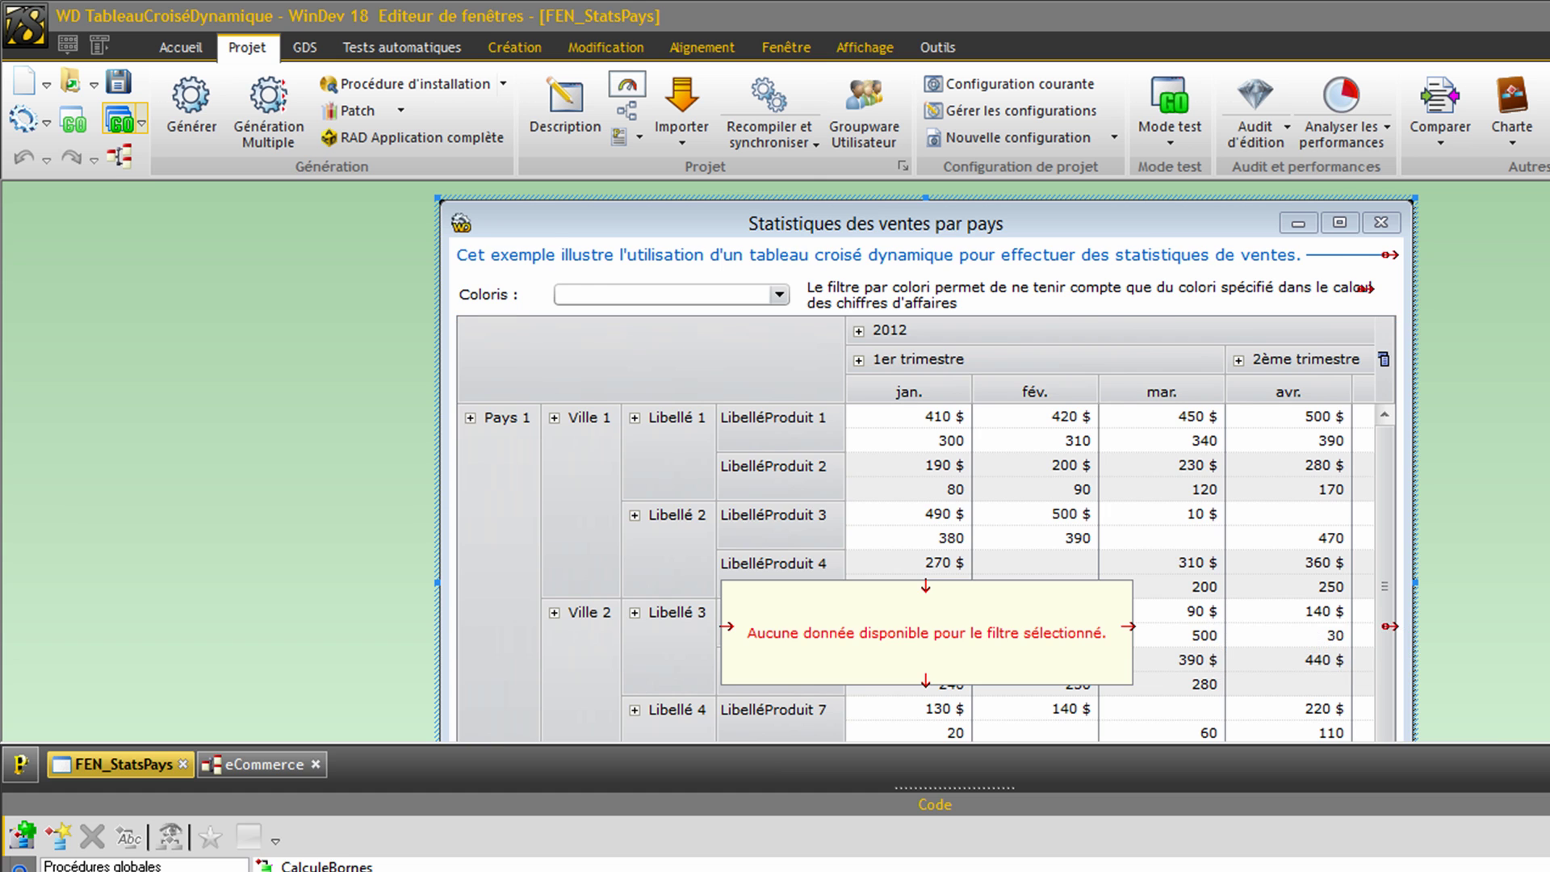
Examine the Commande and Magasin files in the centred eCommerce data model and return to the FEN_StatsPays window
key("ctrl+Tab")
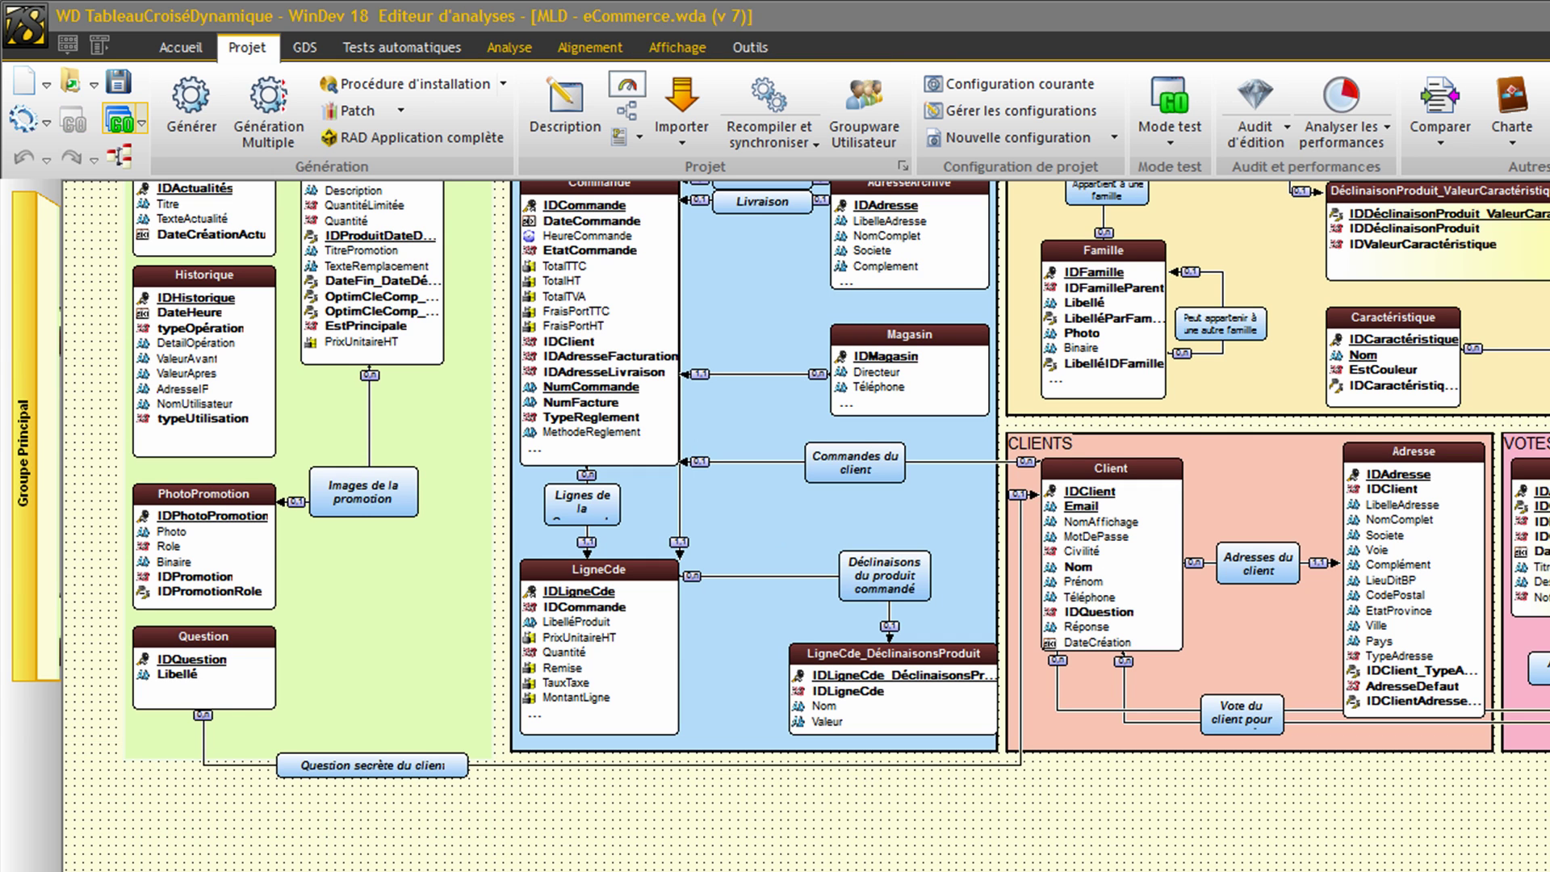
left_click(678, 47)
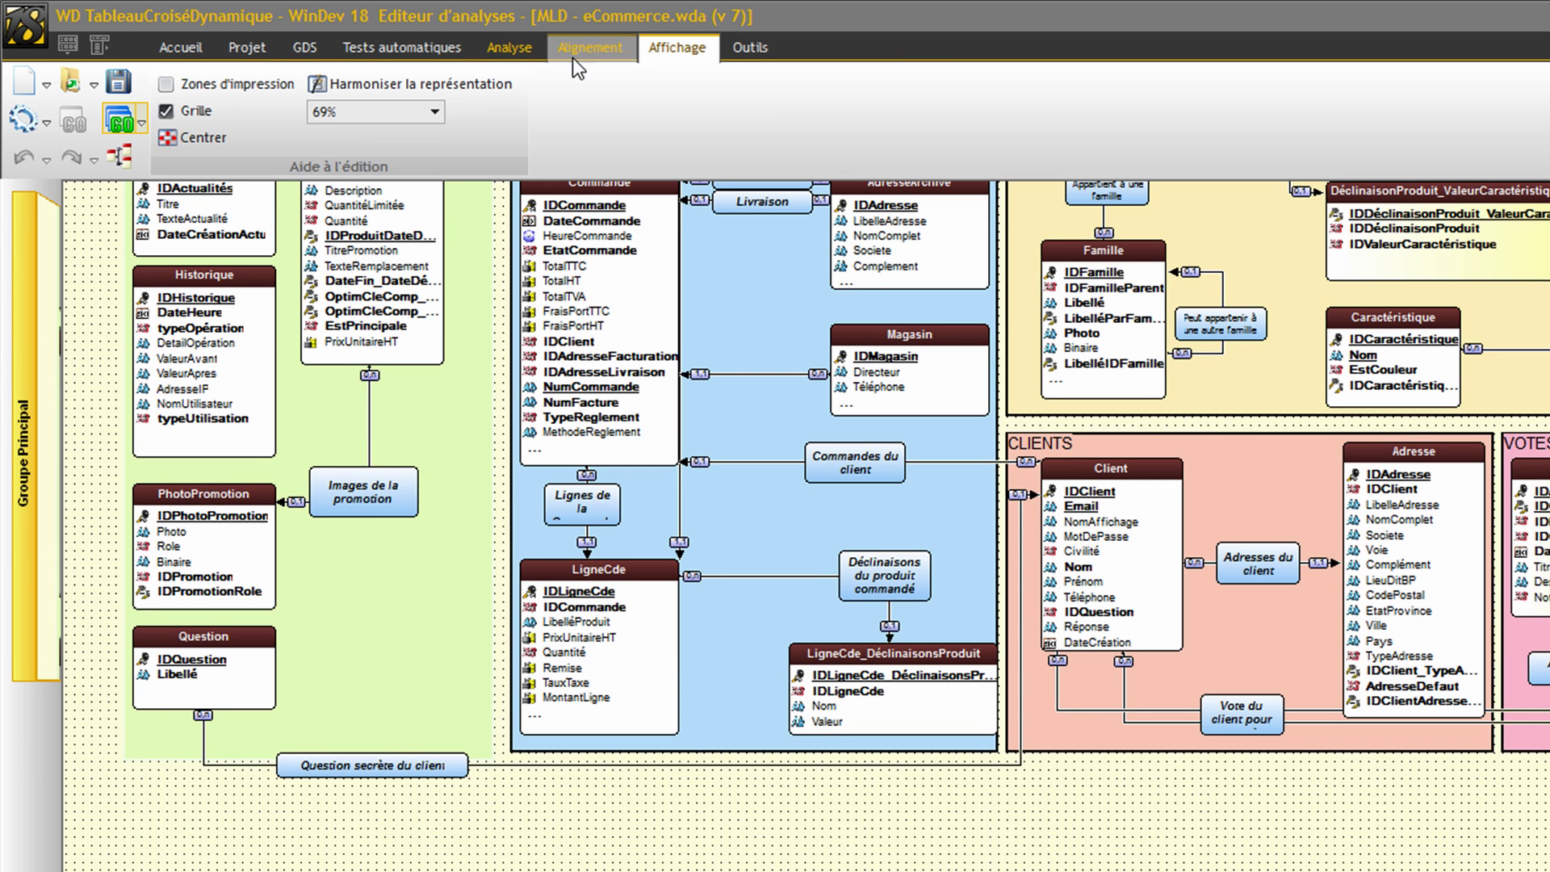
left_click(215, 145)
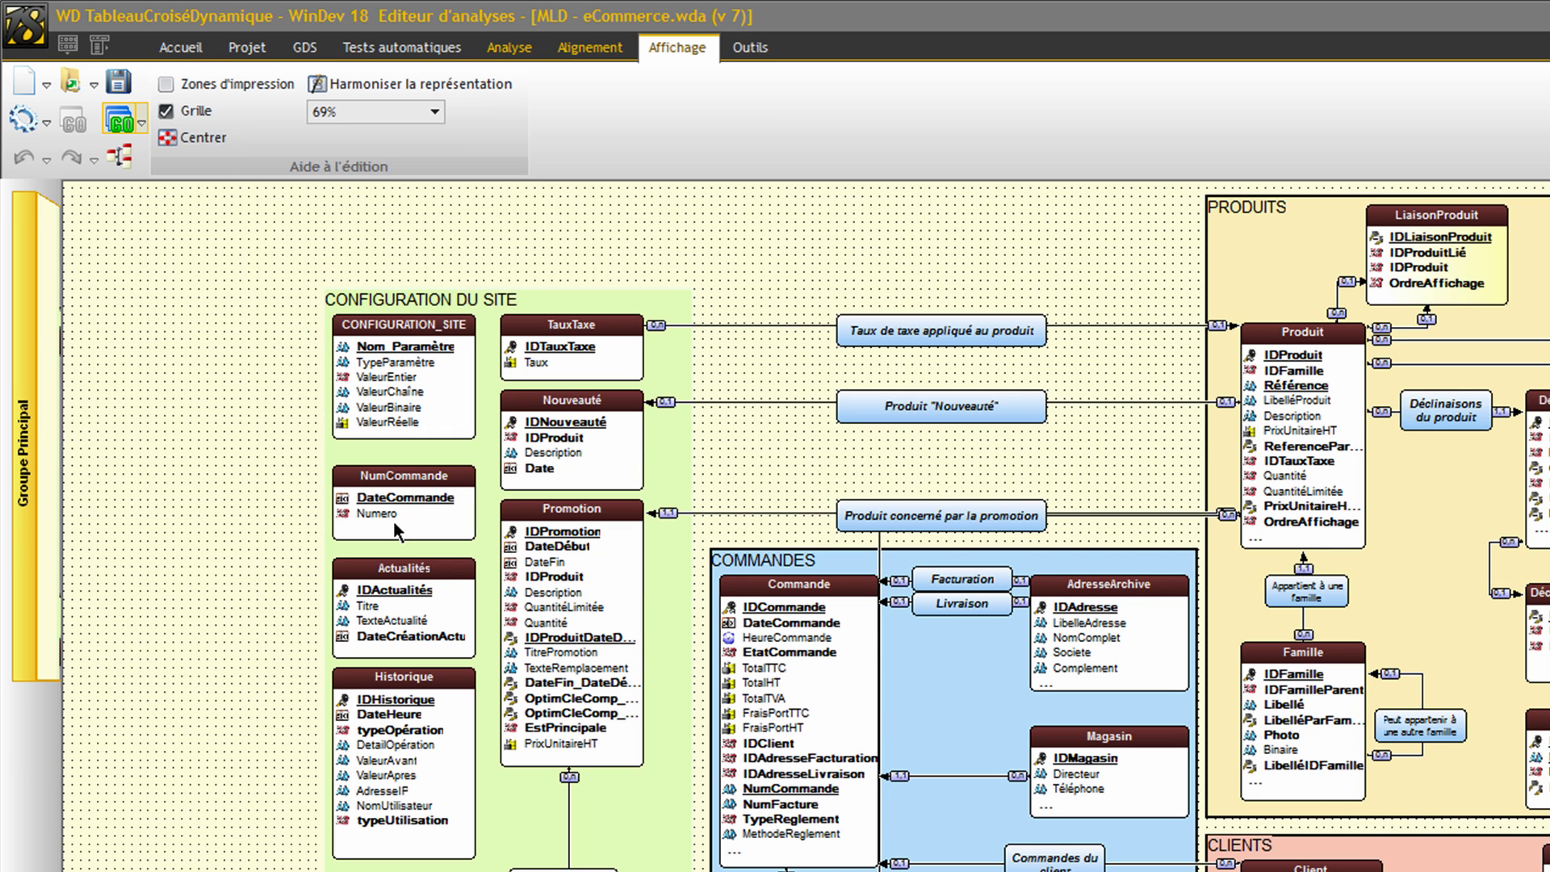
left_click(760, 716)
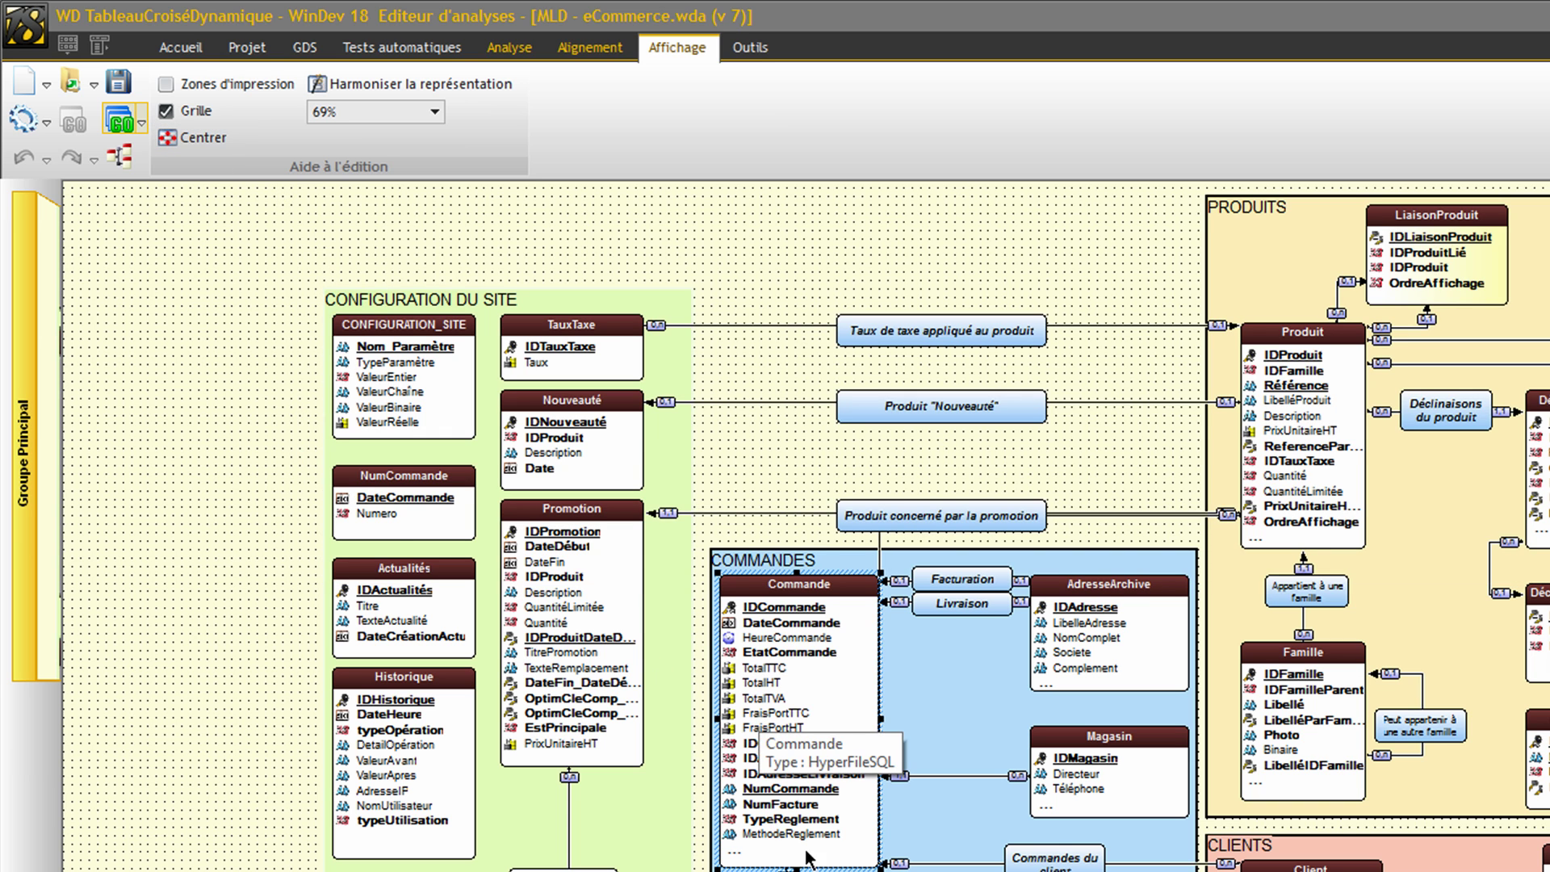
left_click(785, 869)
left_click(1090, 793)
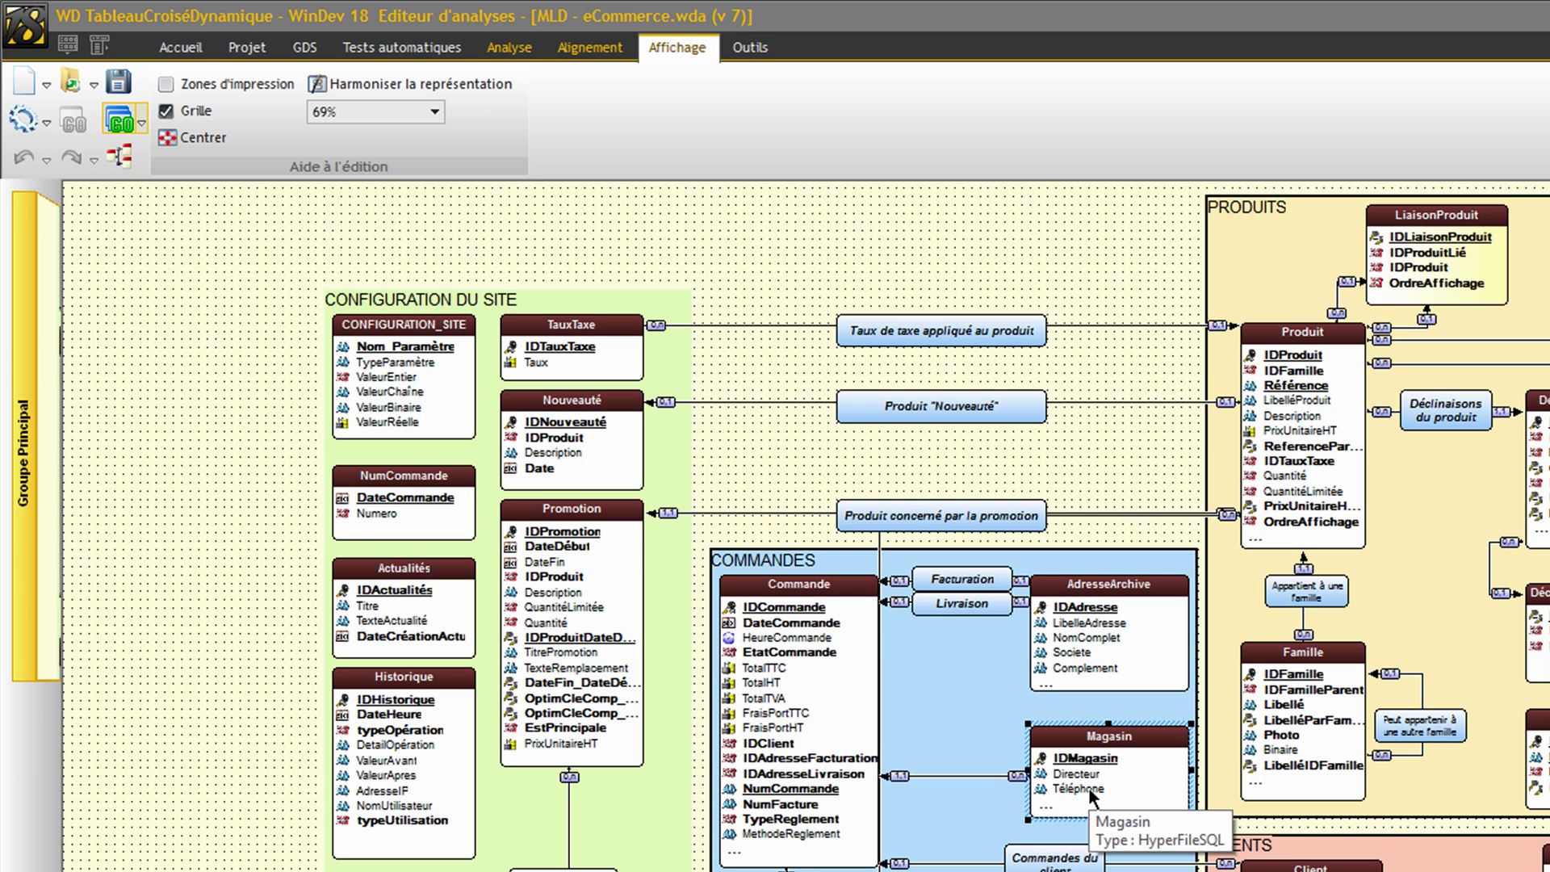
key("ctrl+Tab")
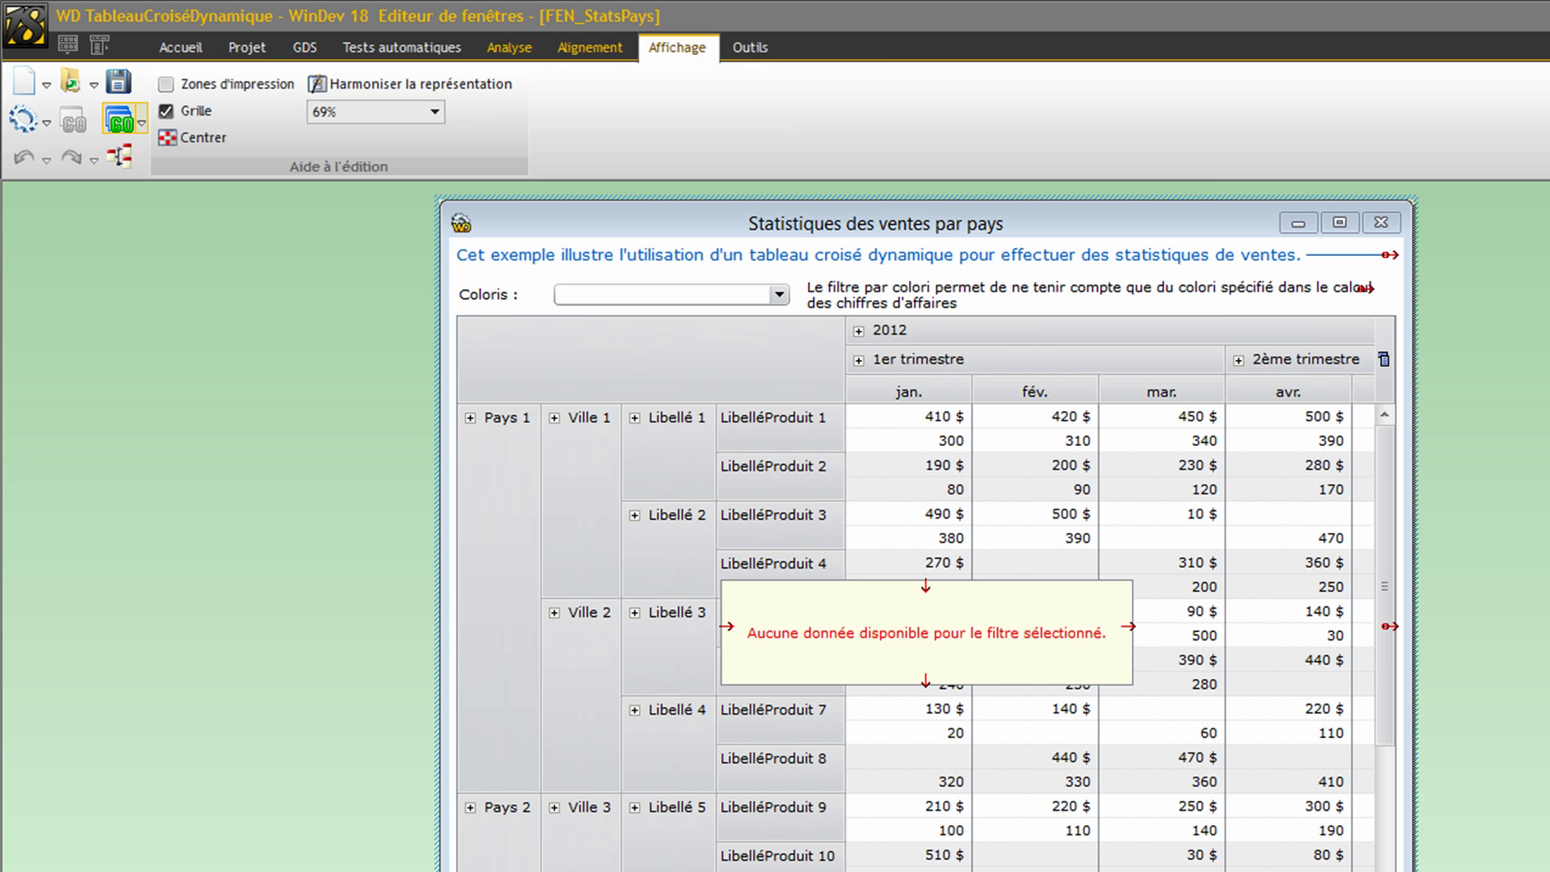
Create a blank window from the Vierge model and save it with the title "Tableau décisionnel"
key("ctrl+n")
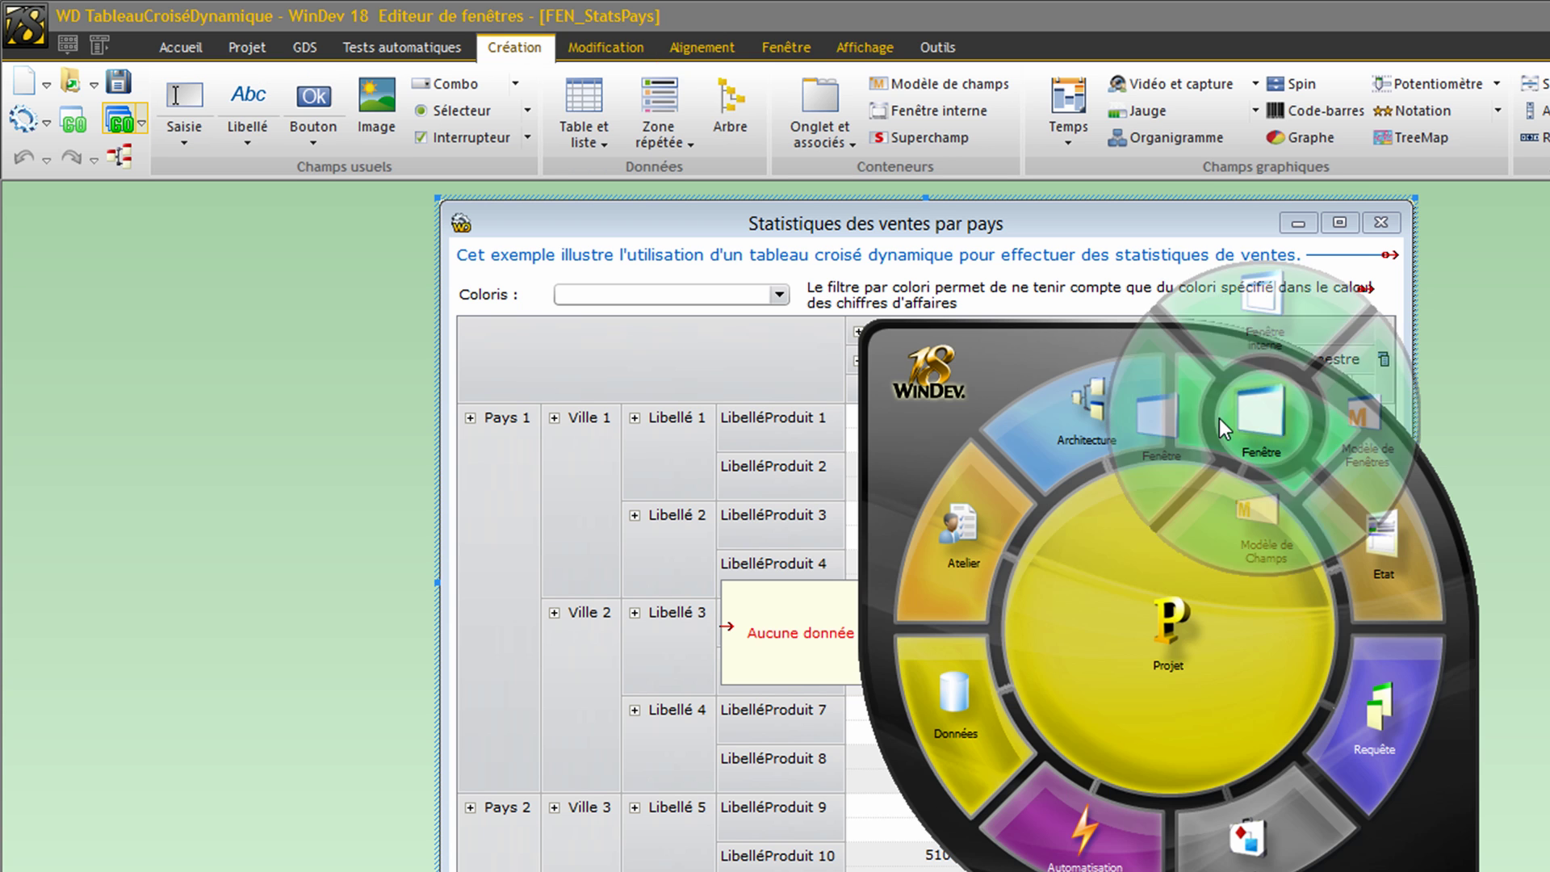
left_click(1238, 417)
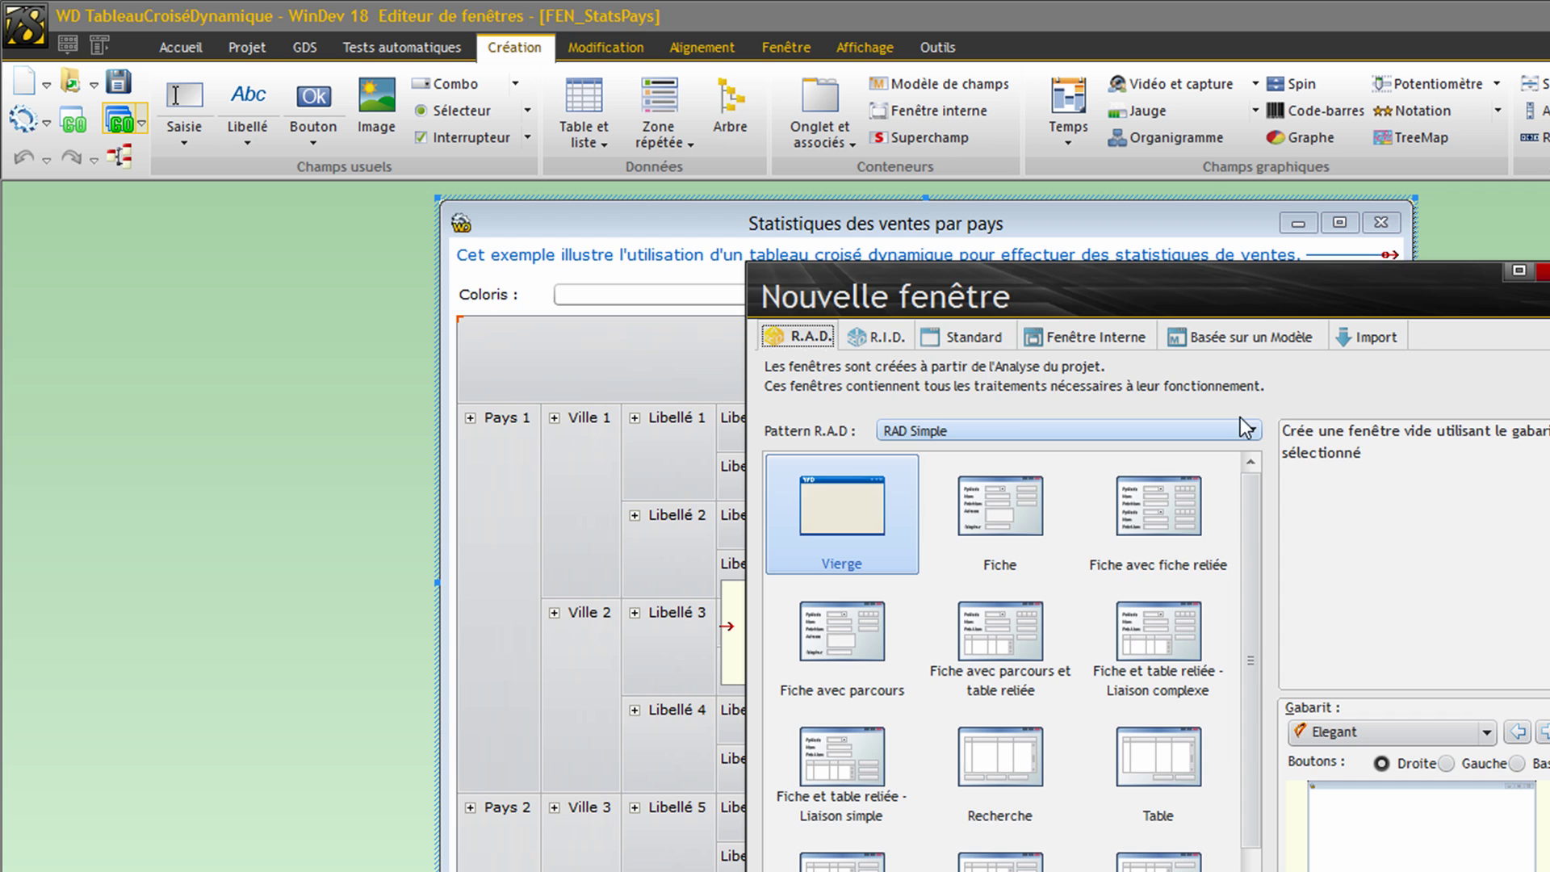
double_click(838, 503)
key("ctrl+s")
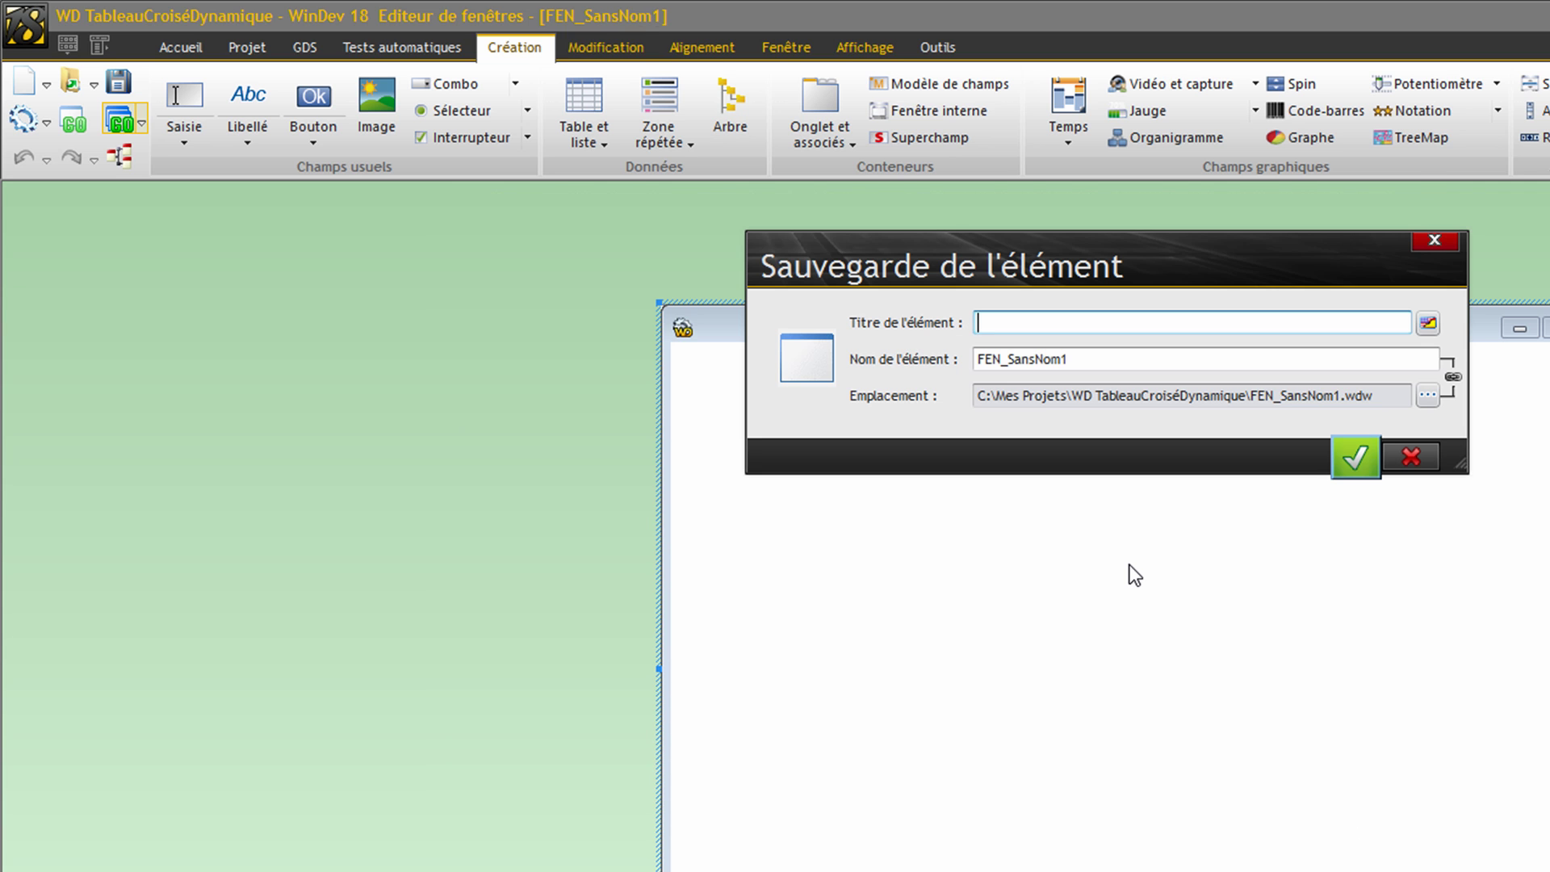
type("Tableau décision")
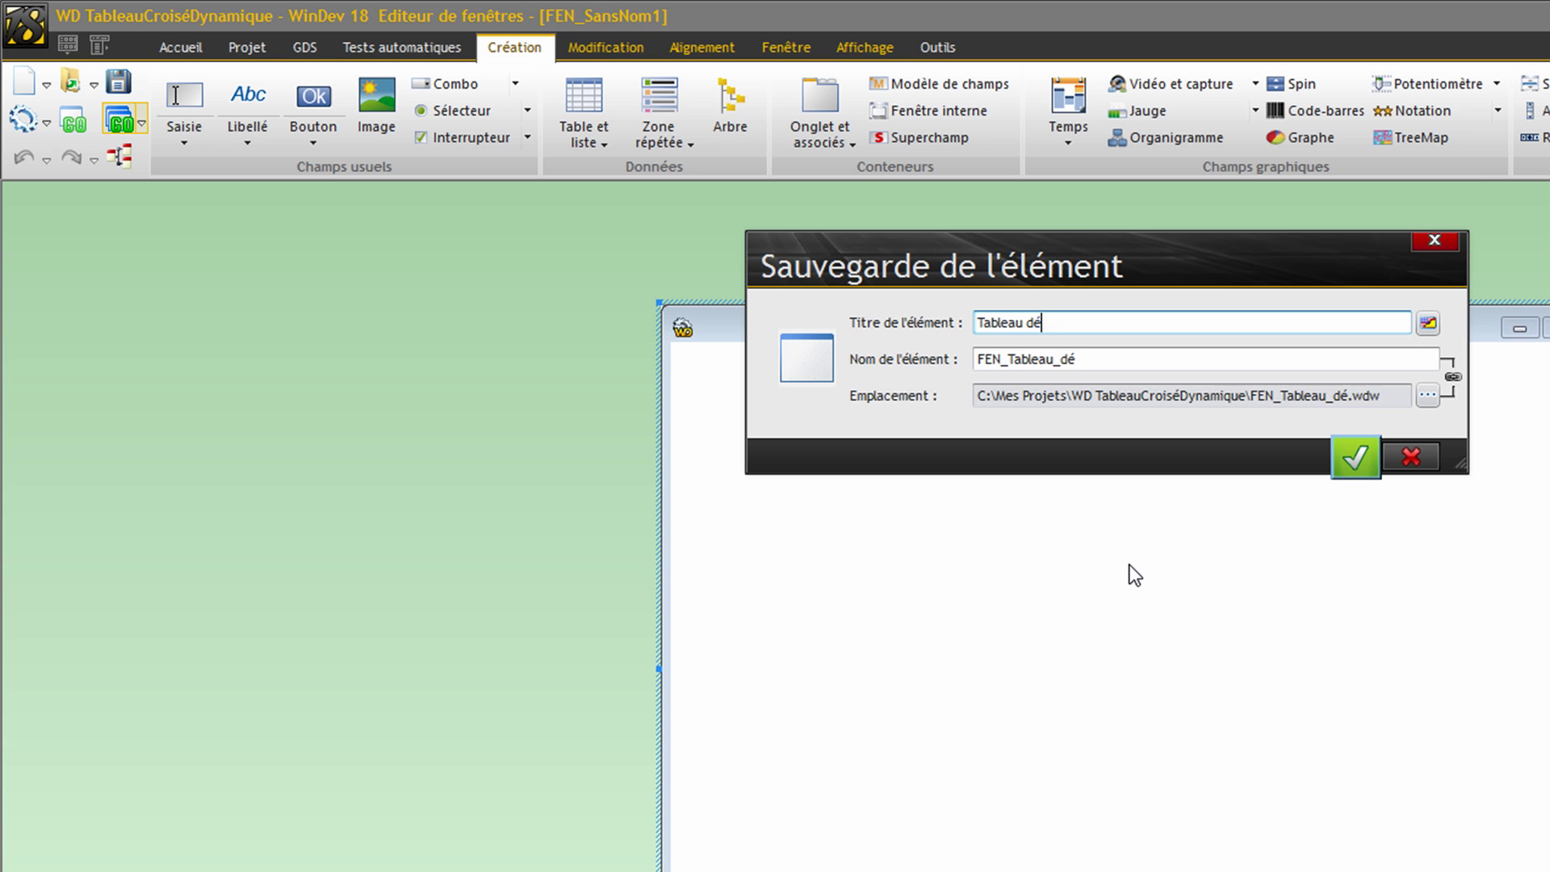
type("nel")
key("Return")
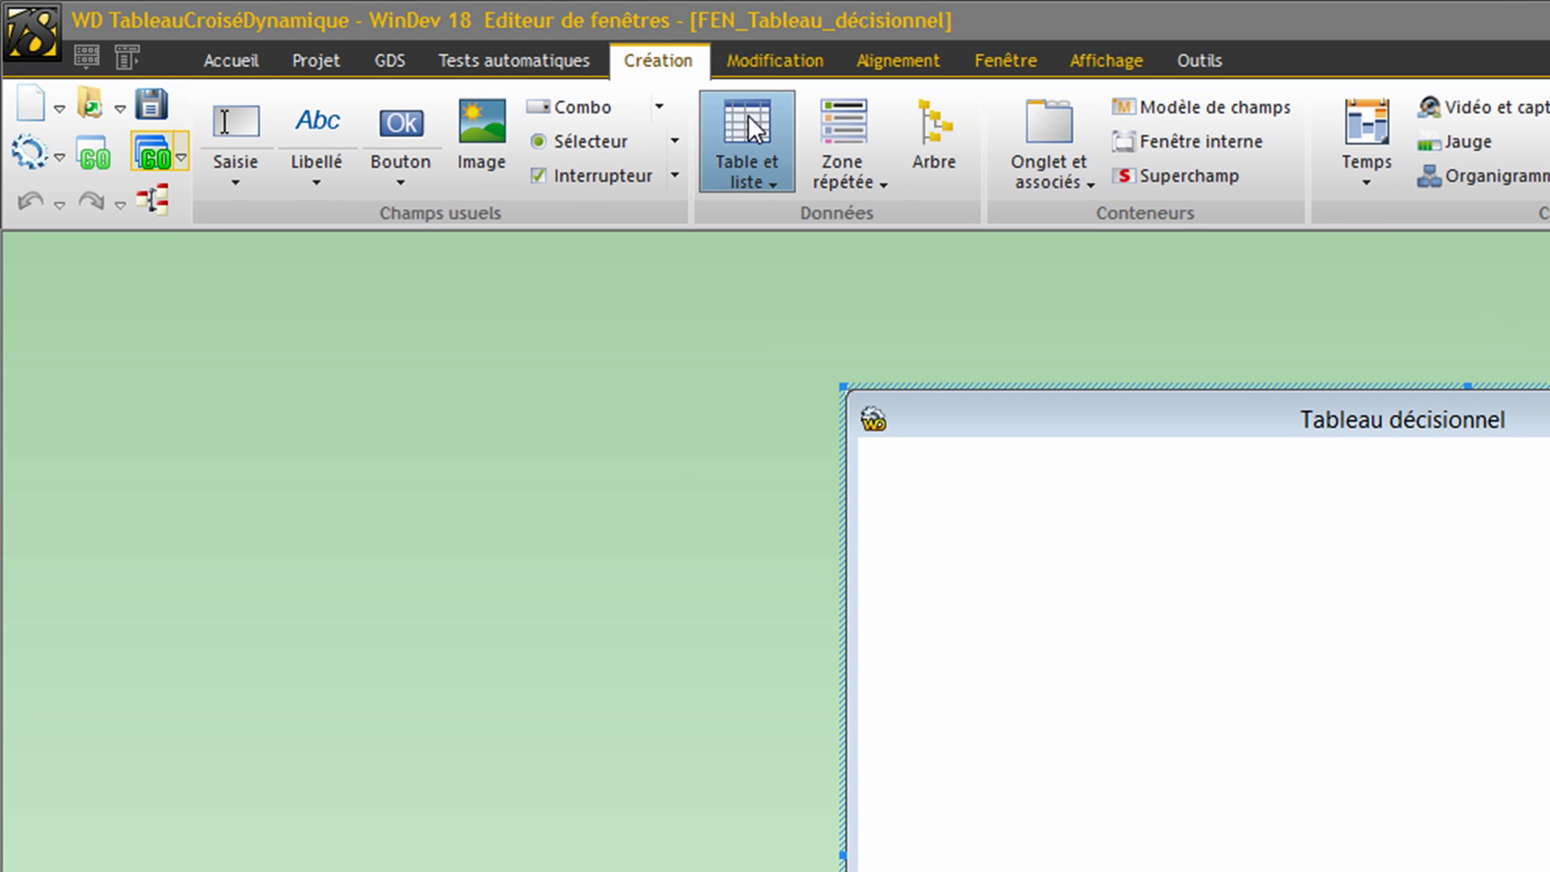
Place a Tableau croisé dynamique (TCD) field in the new window and advance its creation wizard to the cell values page
left_click(778, 171)
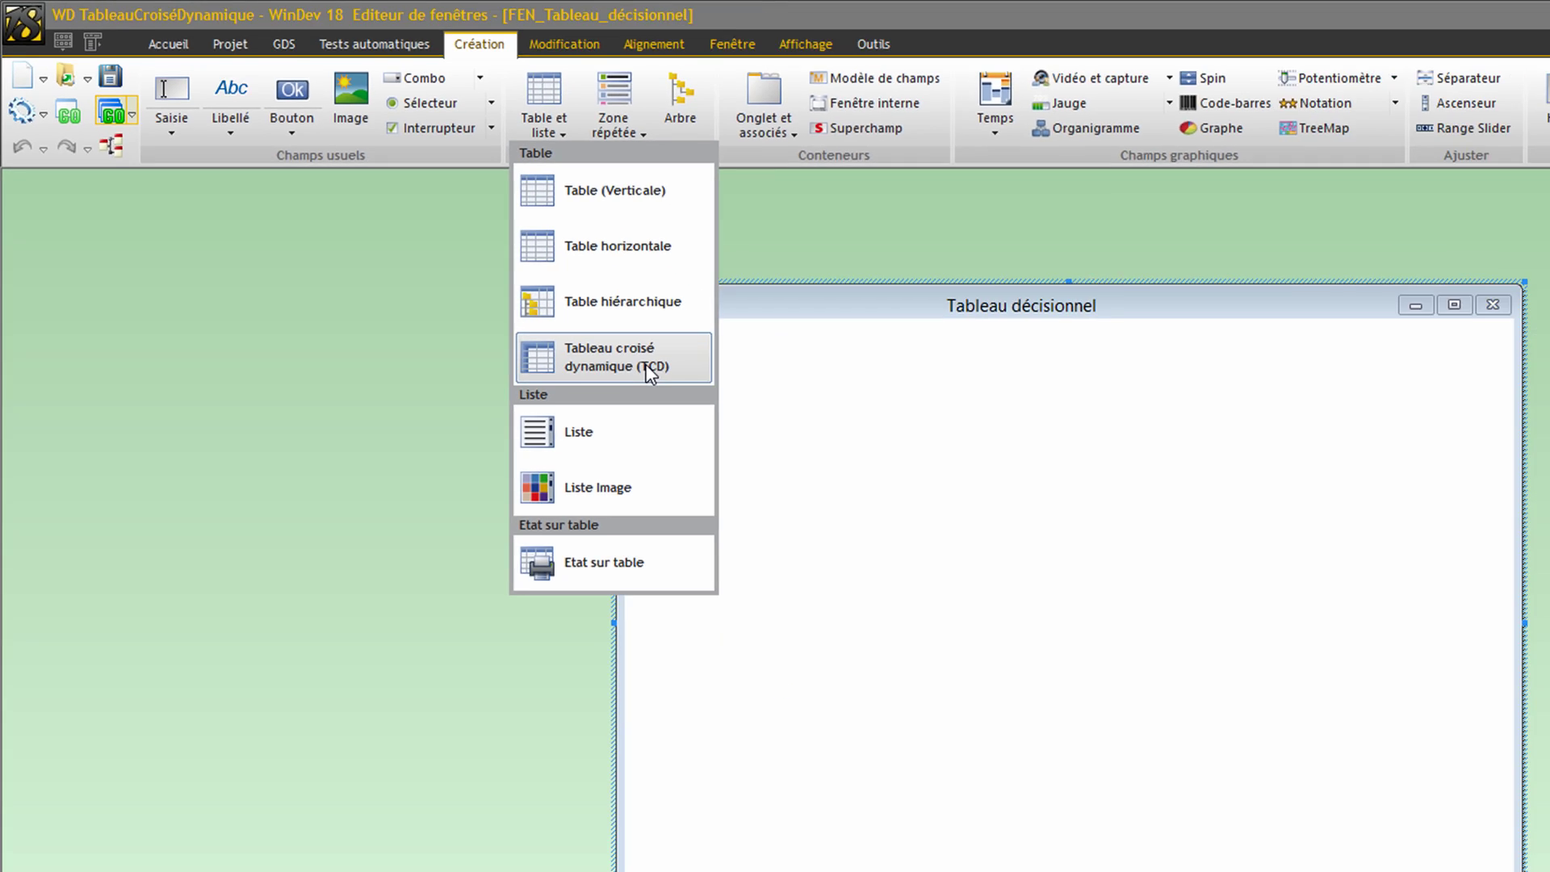
left_click(887, 501)
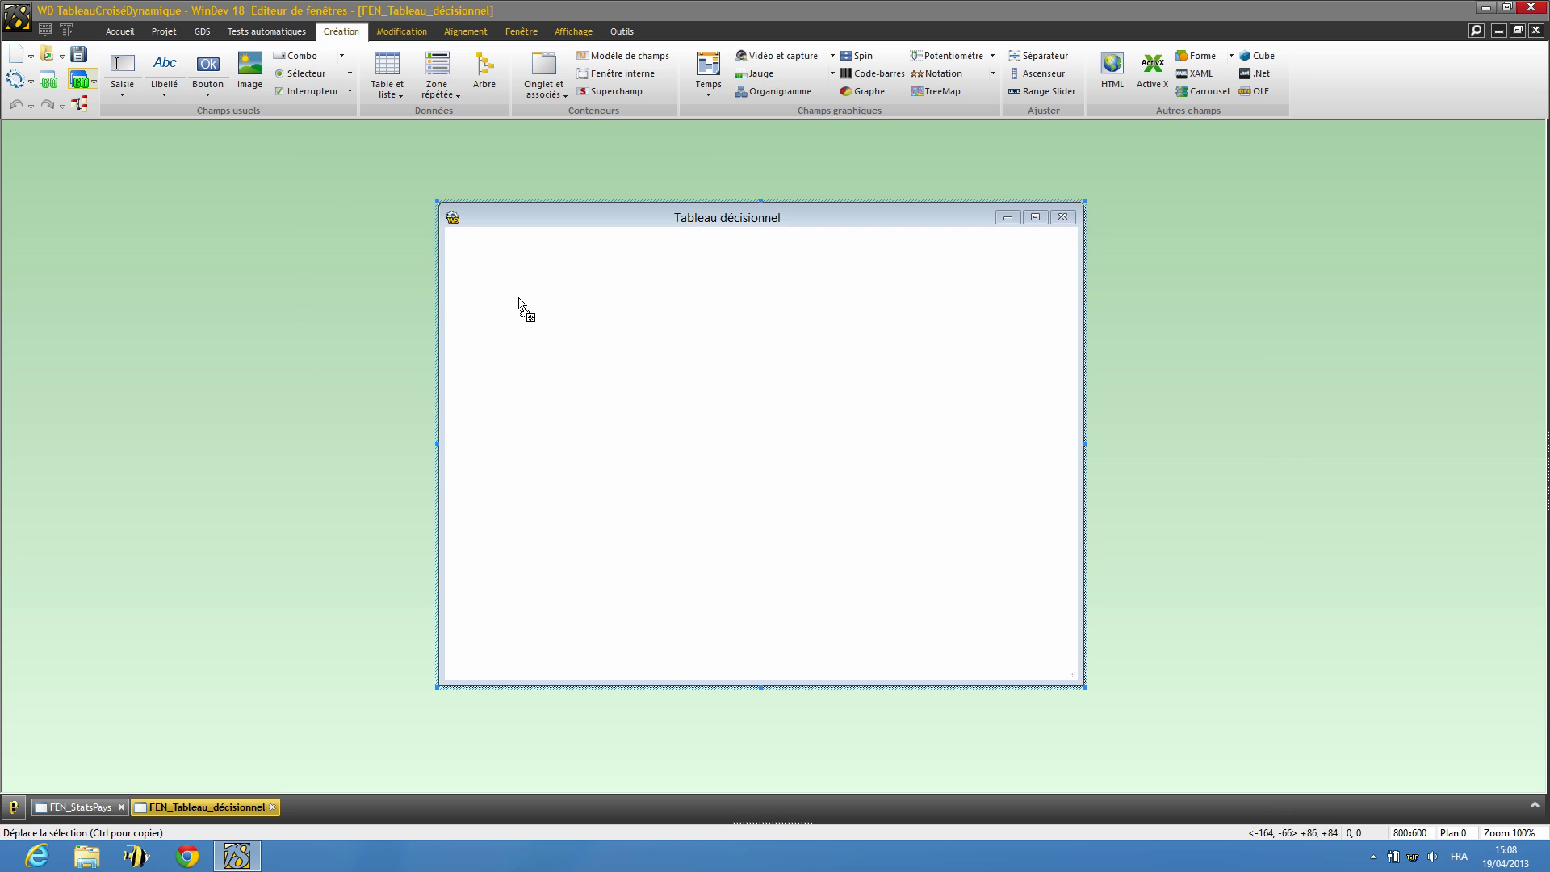
left_click(651, 360)
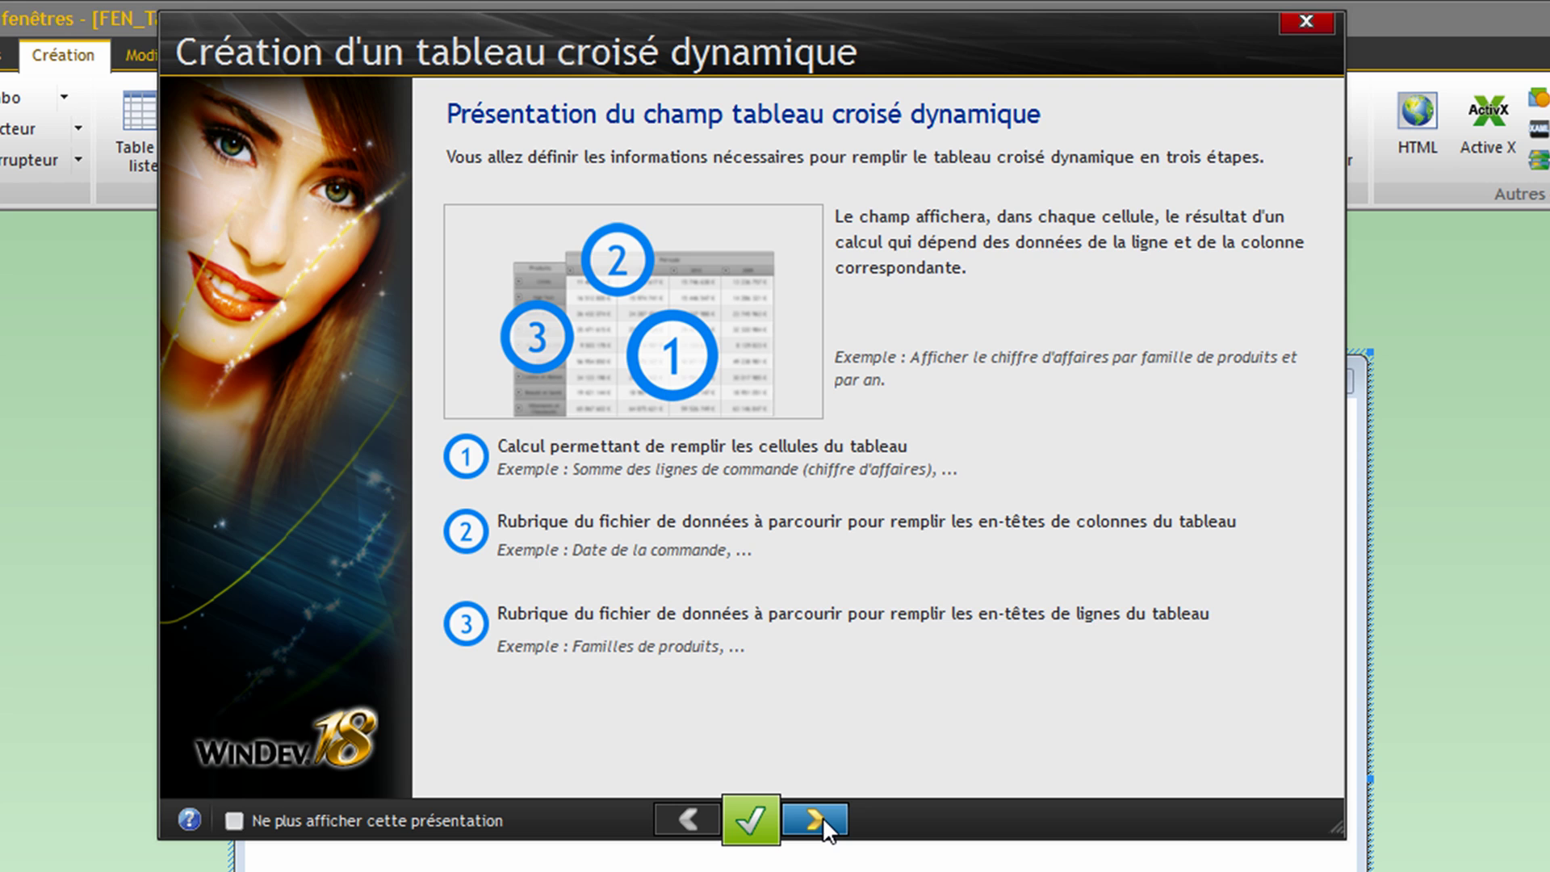
left_click(822, 817)
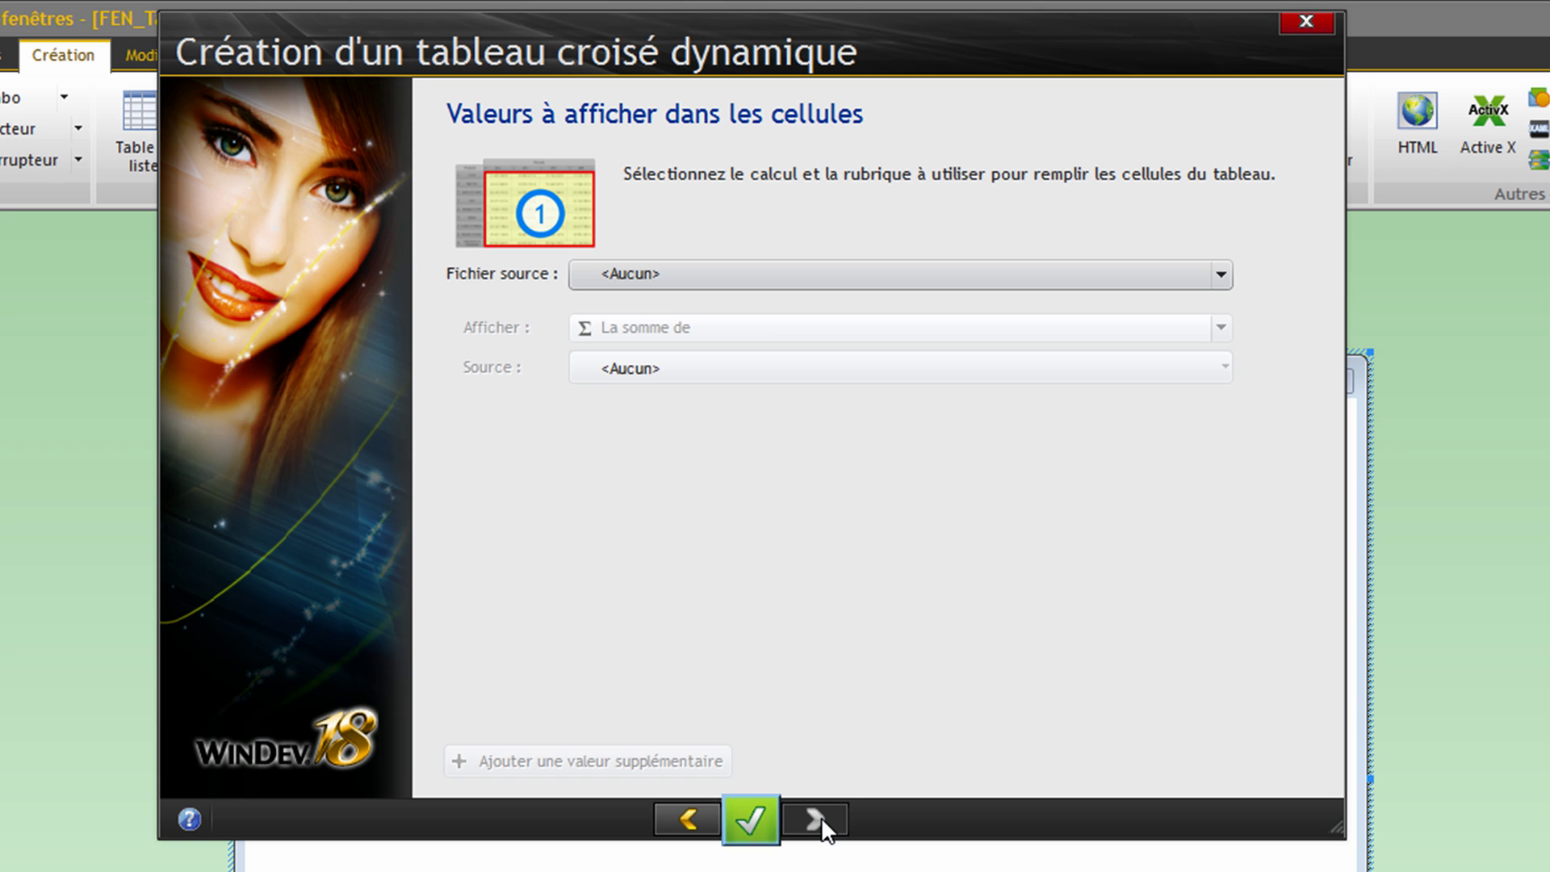
Choose LigneCde as the source file for the values shown in the pivot table cells
left_click(594, 279)
left_click(671, 494)
scroll(672, 498, "down", 2)
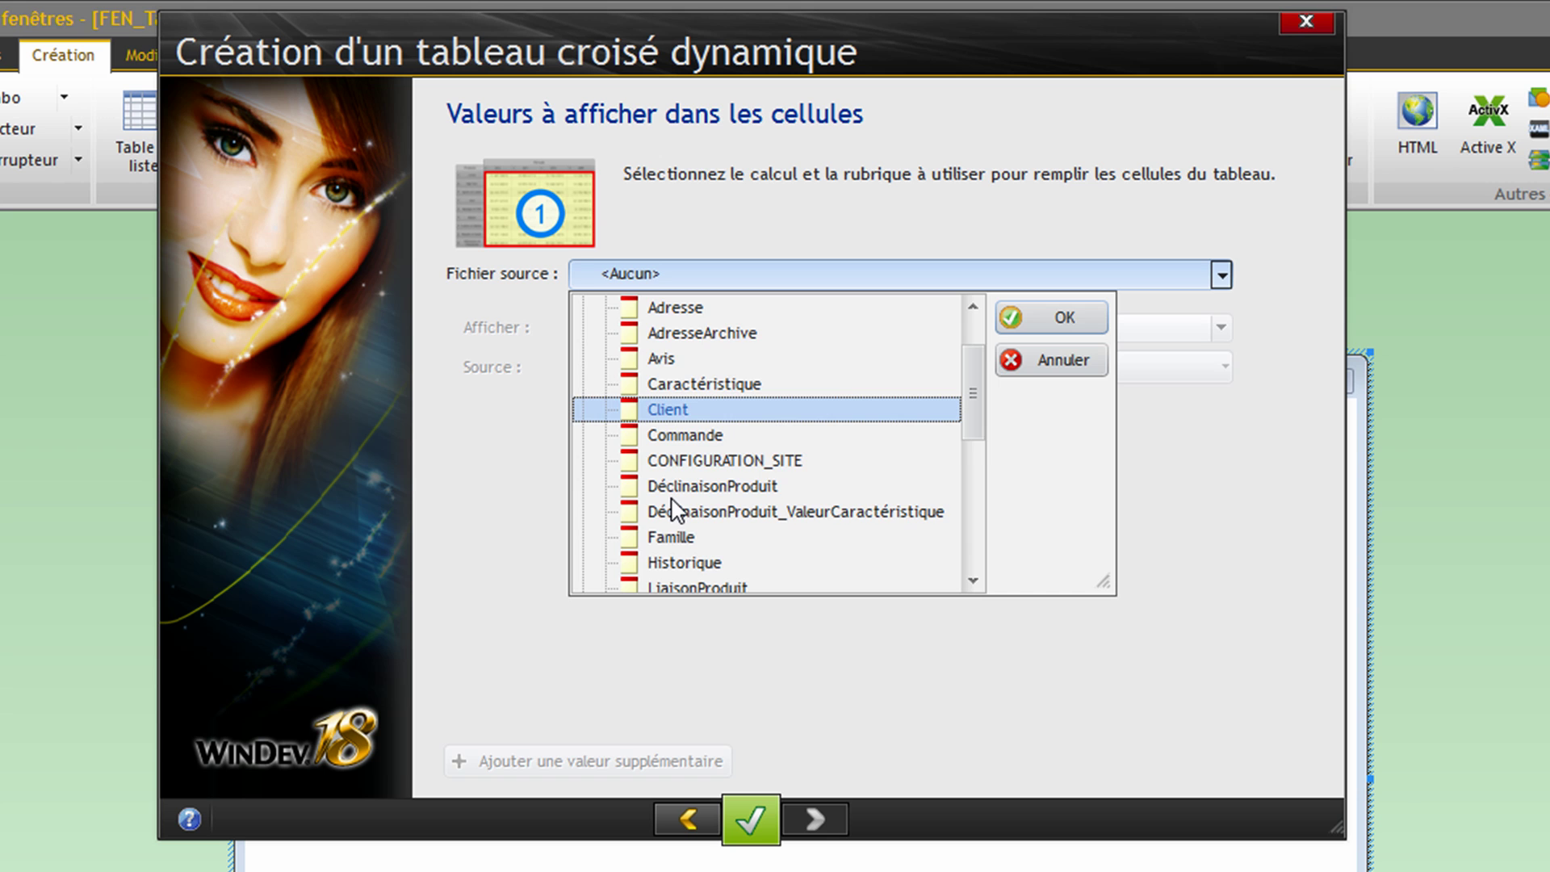
scroll(672, 508, "down", 1)
double_click(670, 535)
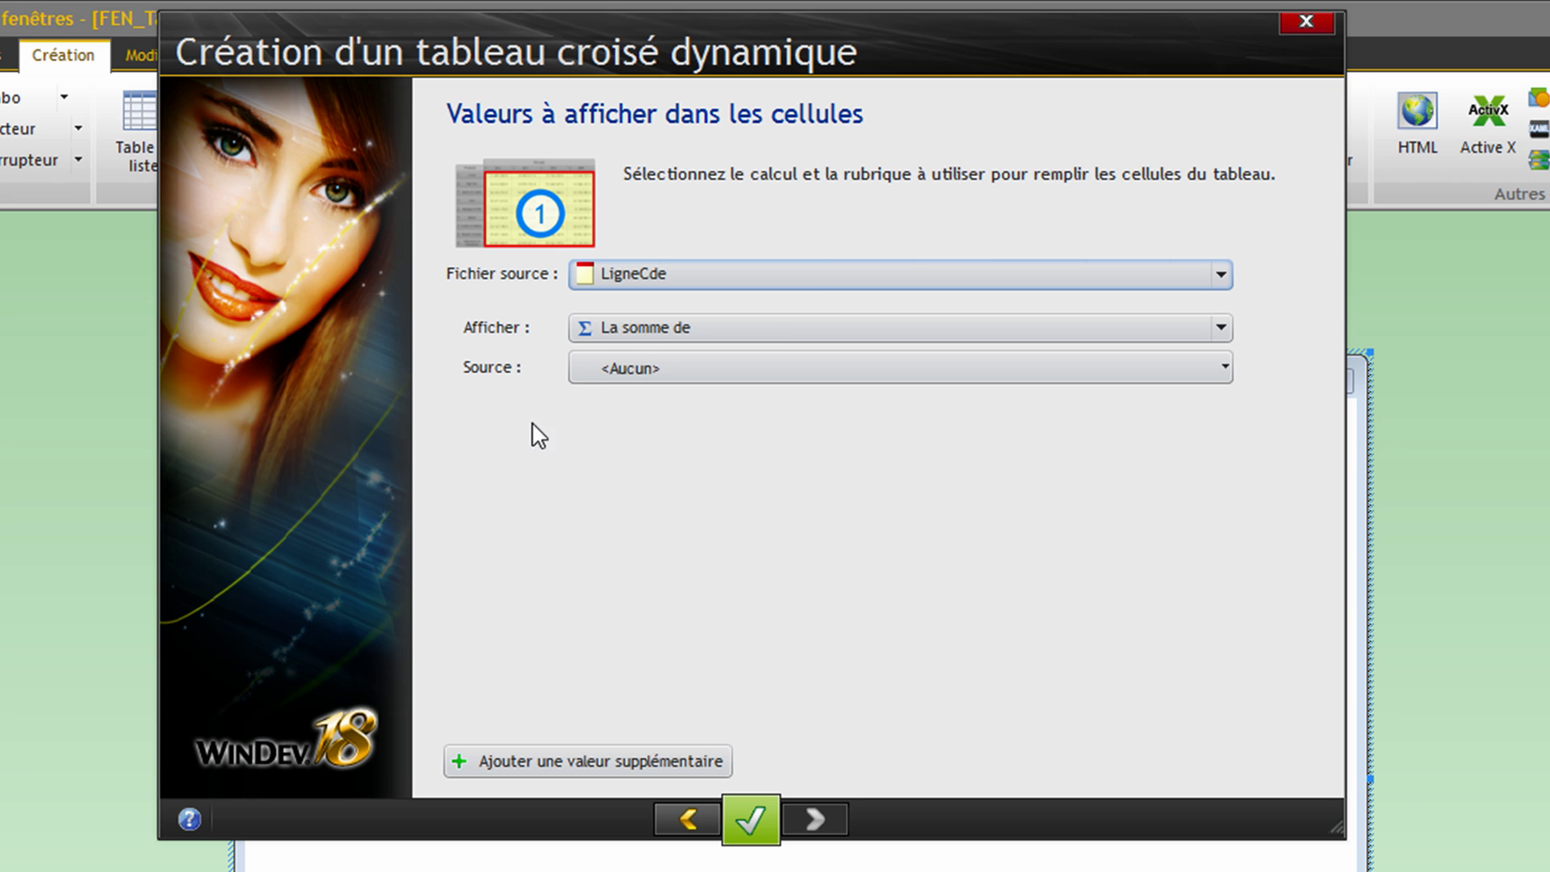
Set the cells to show the sum (La somme de) of MontantLigne
left_click(628, 366)
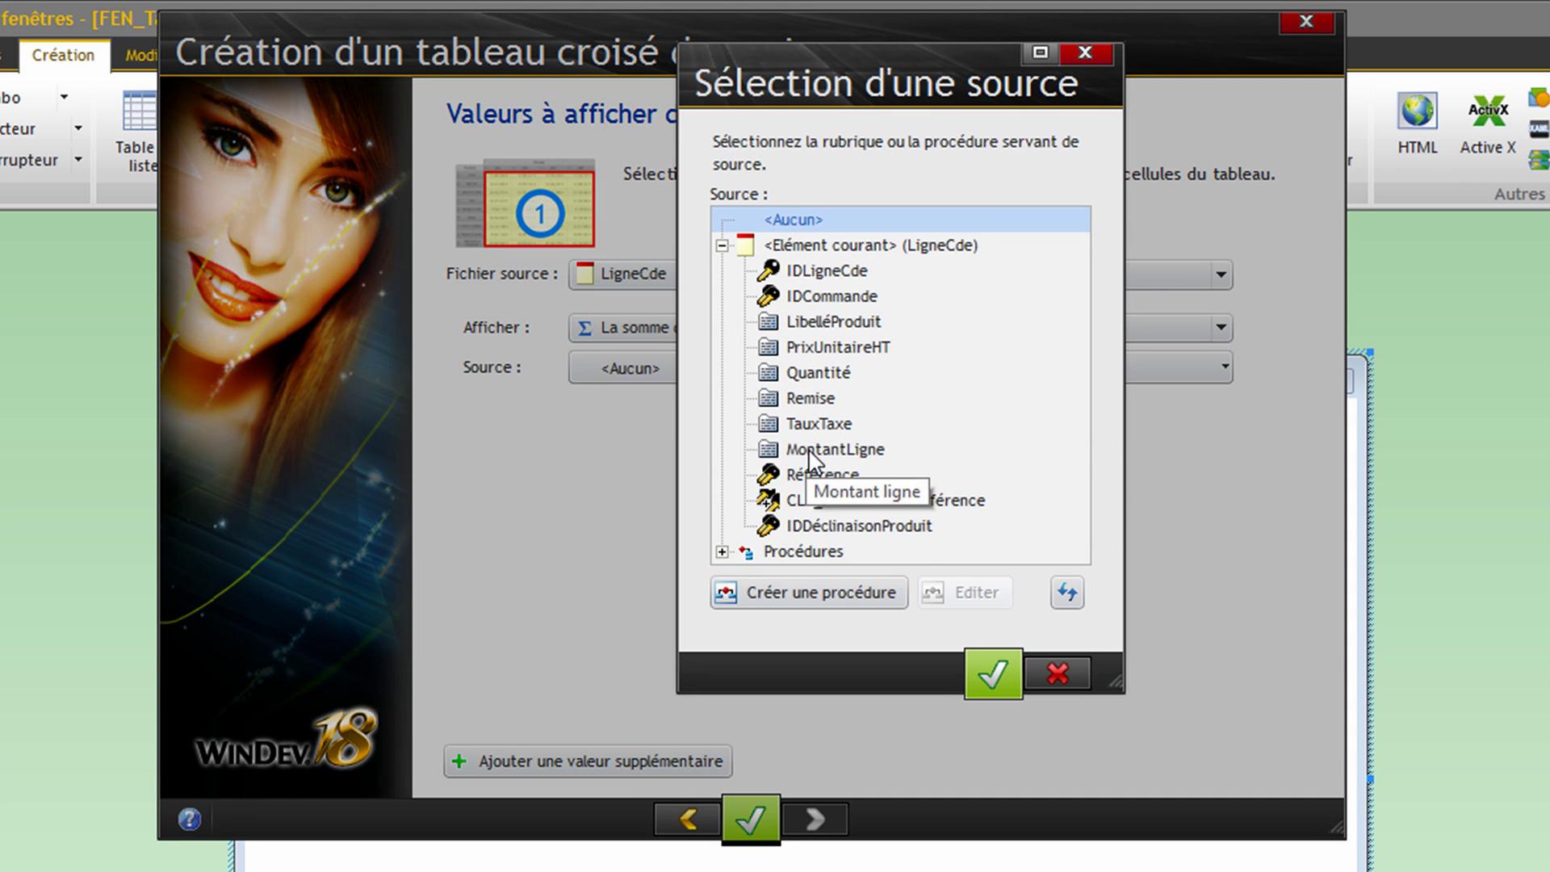
left_click(808, 449)
left_click(1005, 666)
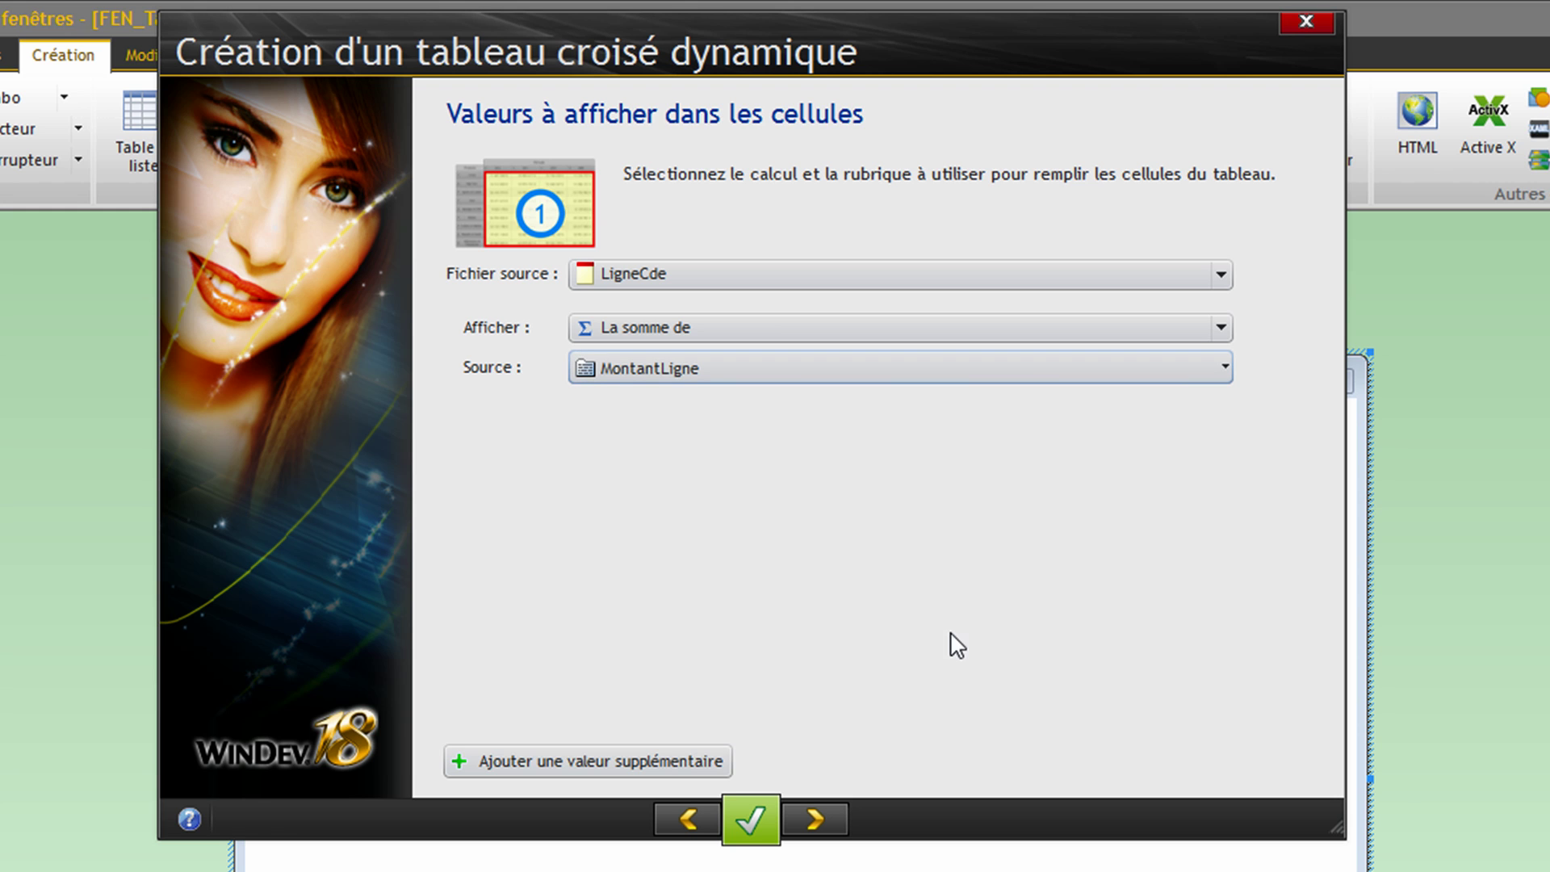
left_click(605, 331)
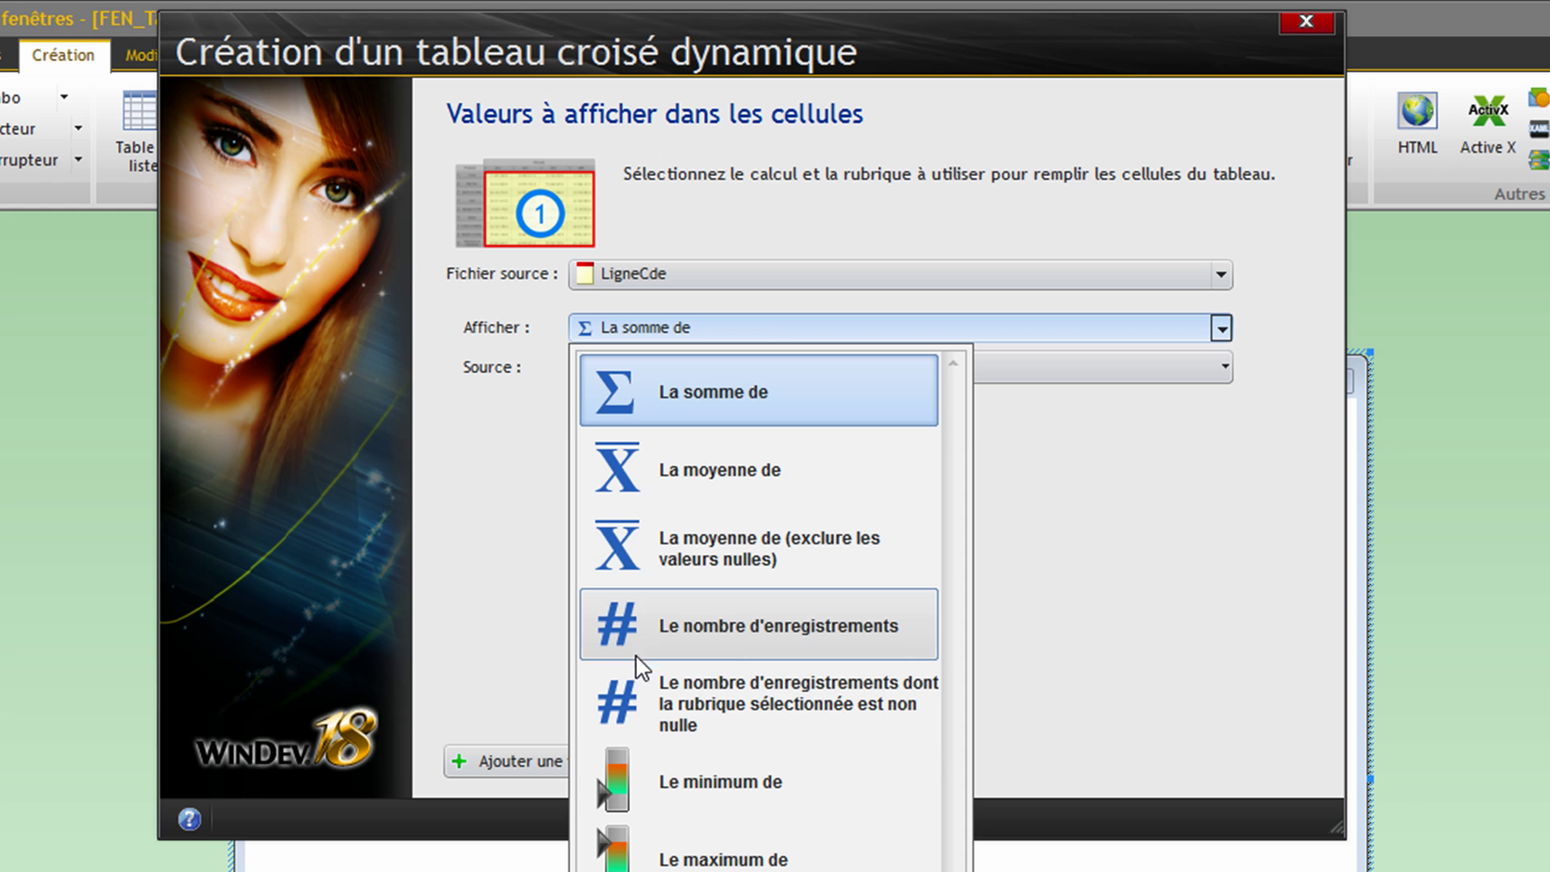
left_click(504, 672)
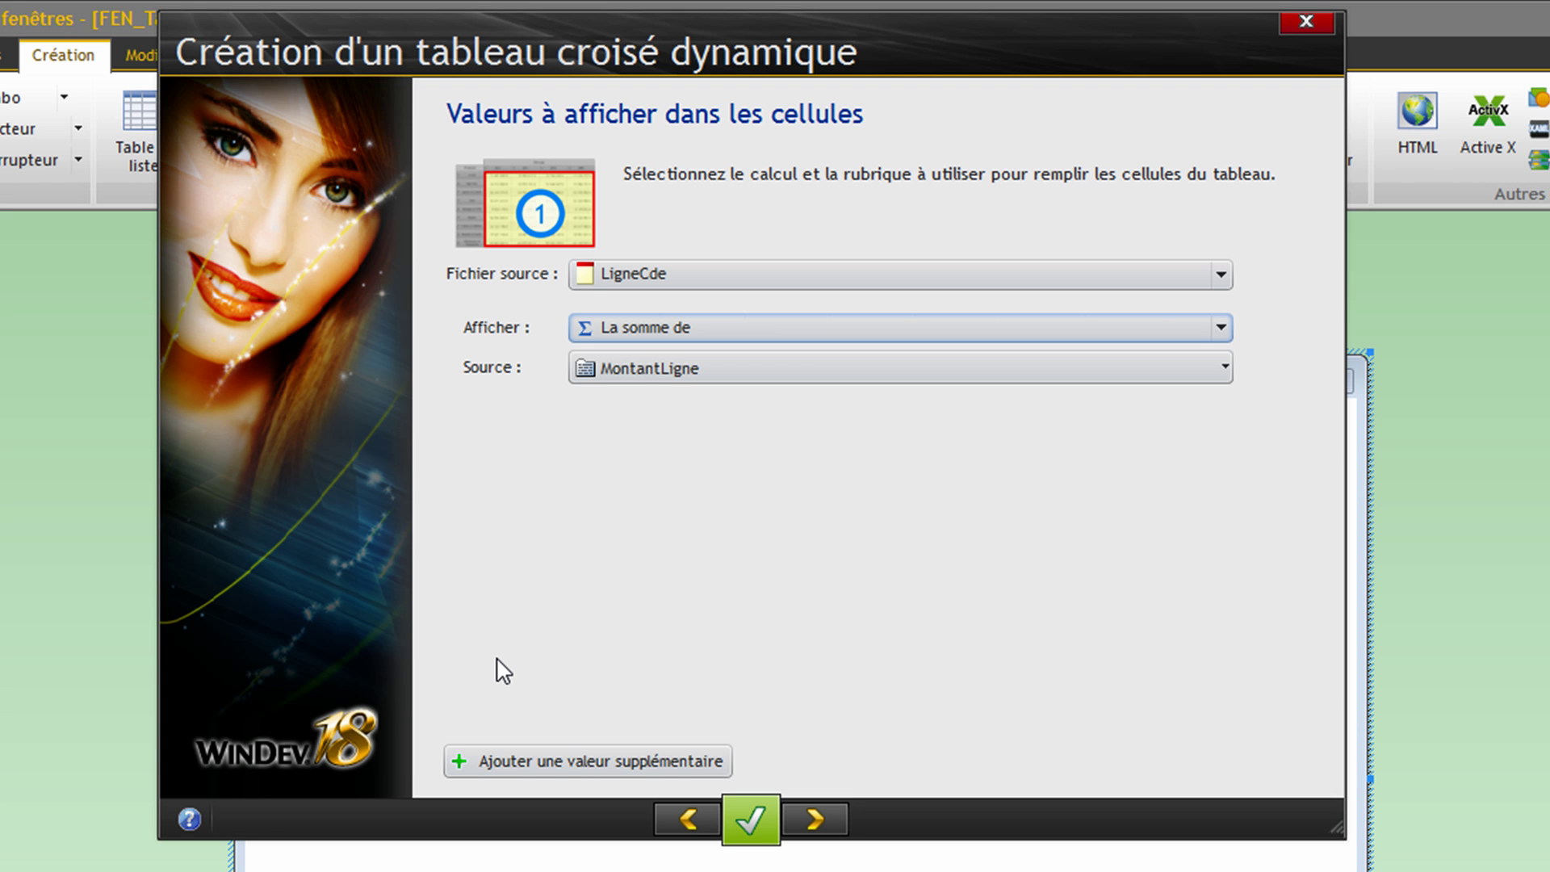
Add a supplementary cell value showing the sum of Quantité and advance to the column headers page
left_click(569, 776)
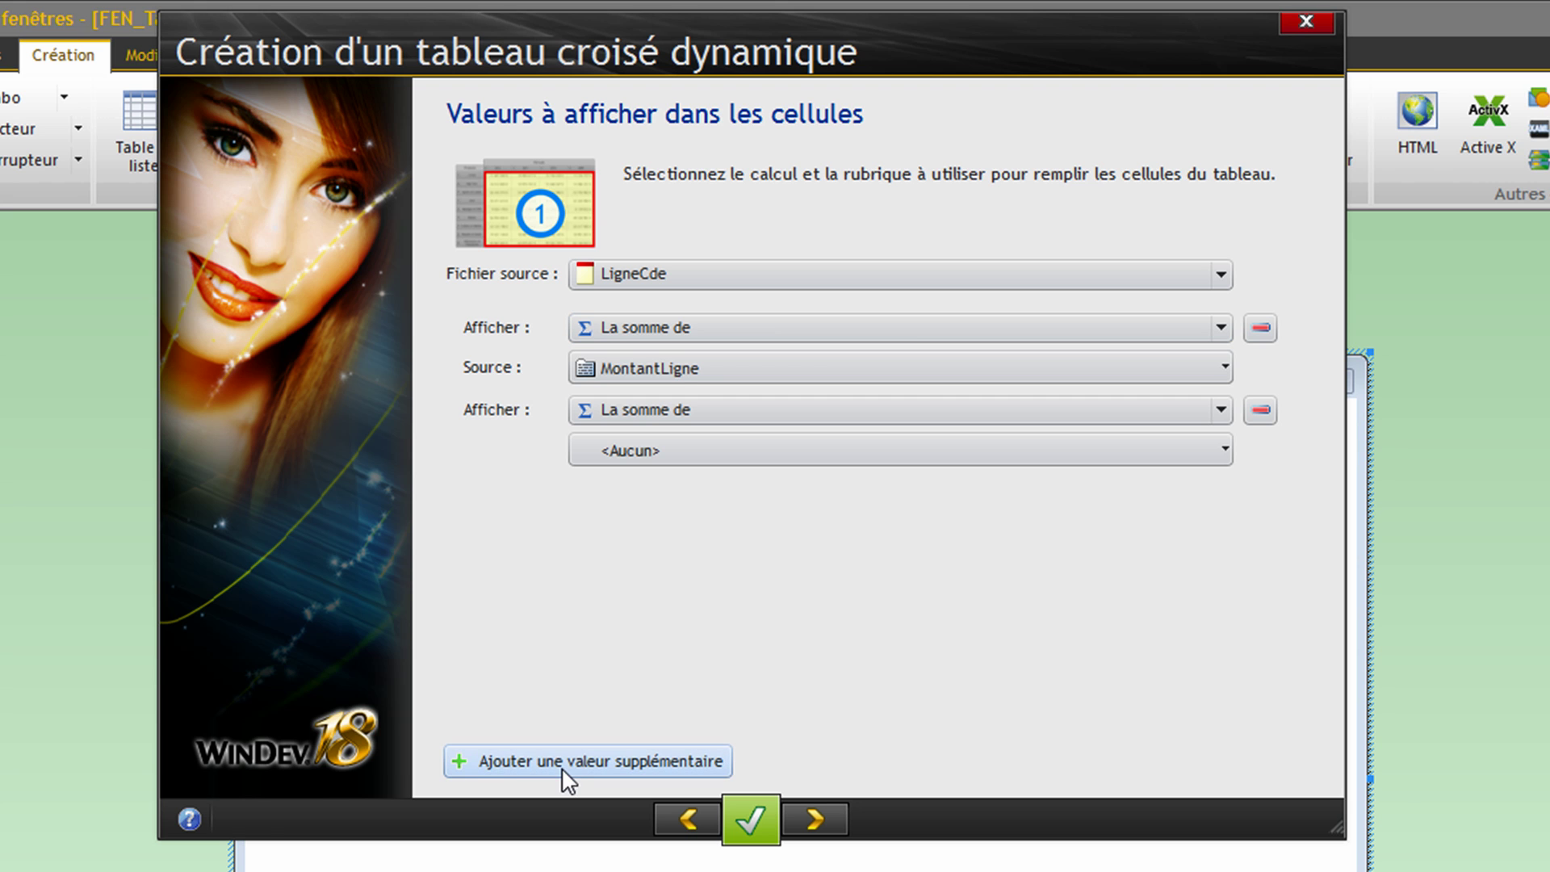
left_click(639, 452)
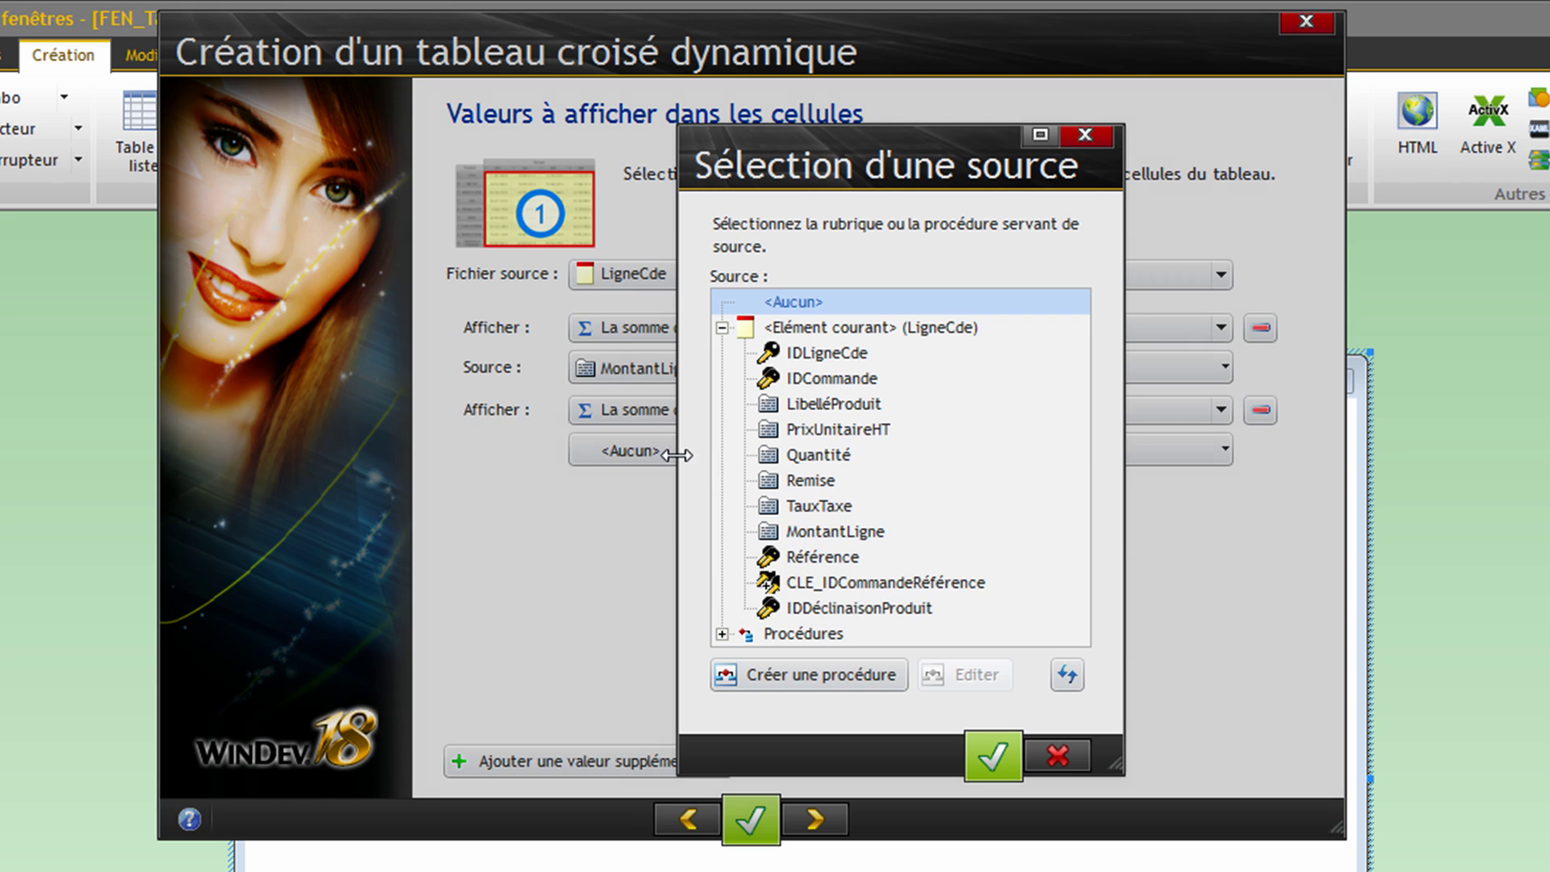
double_click(815, 455)
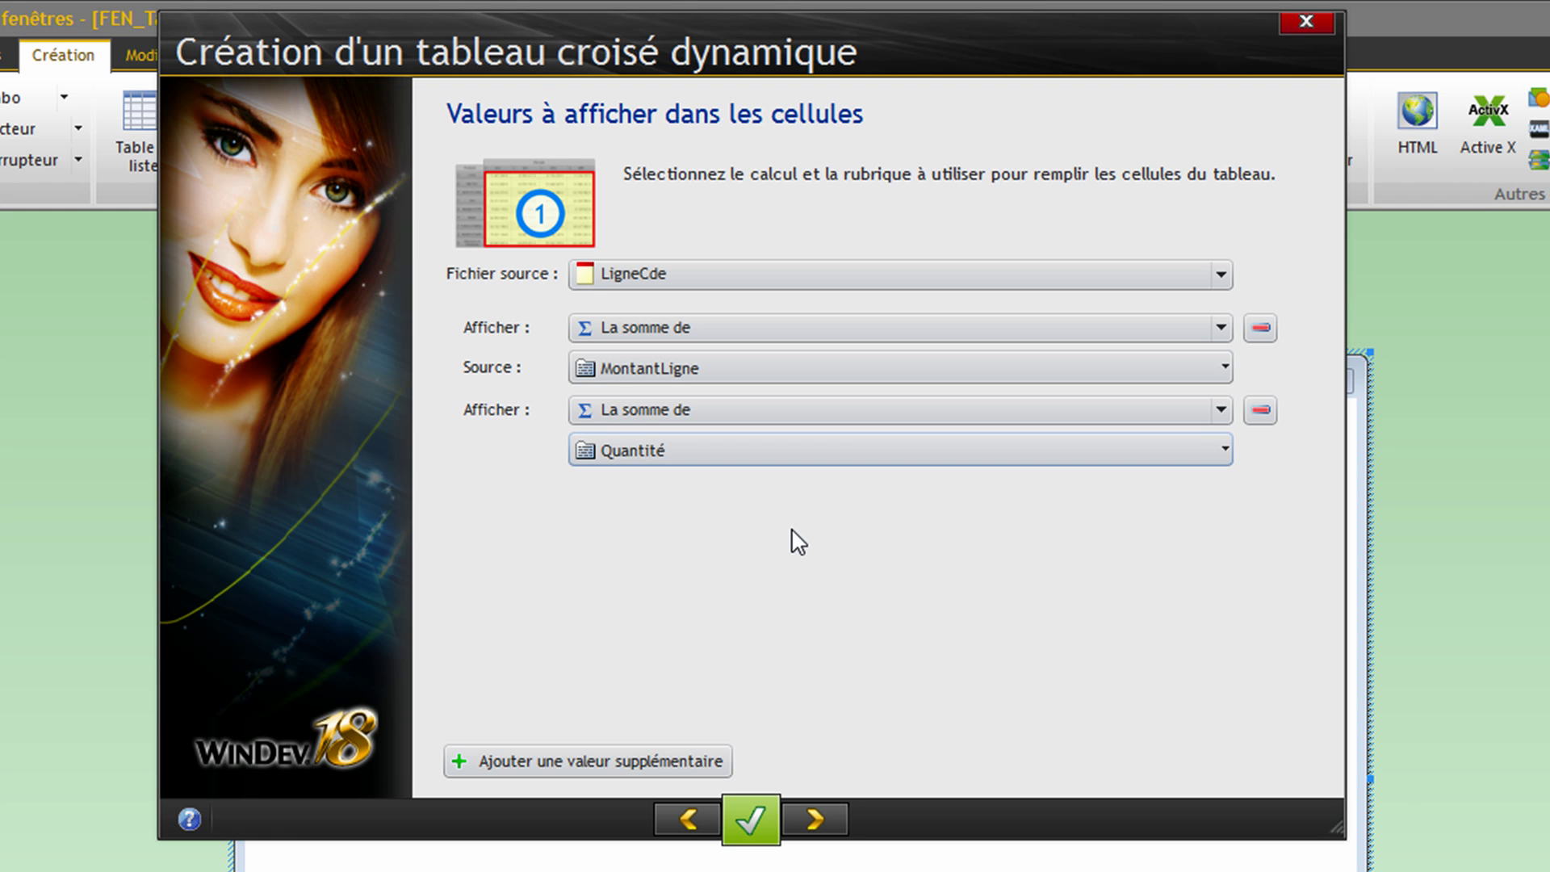
left_click(810, 819)
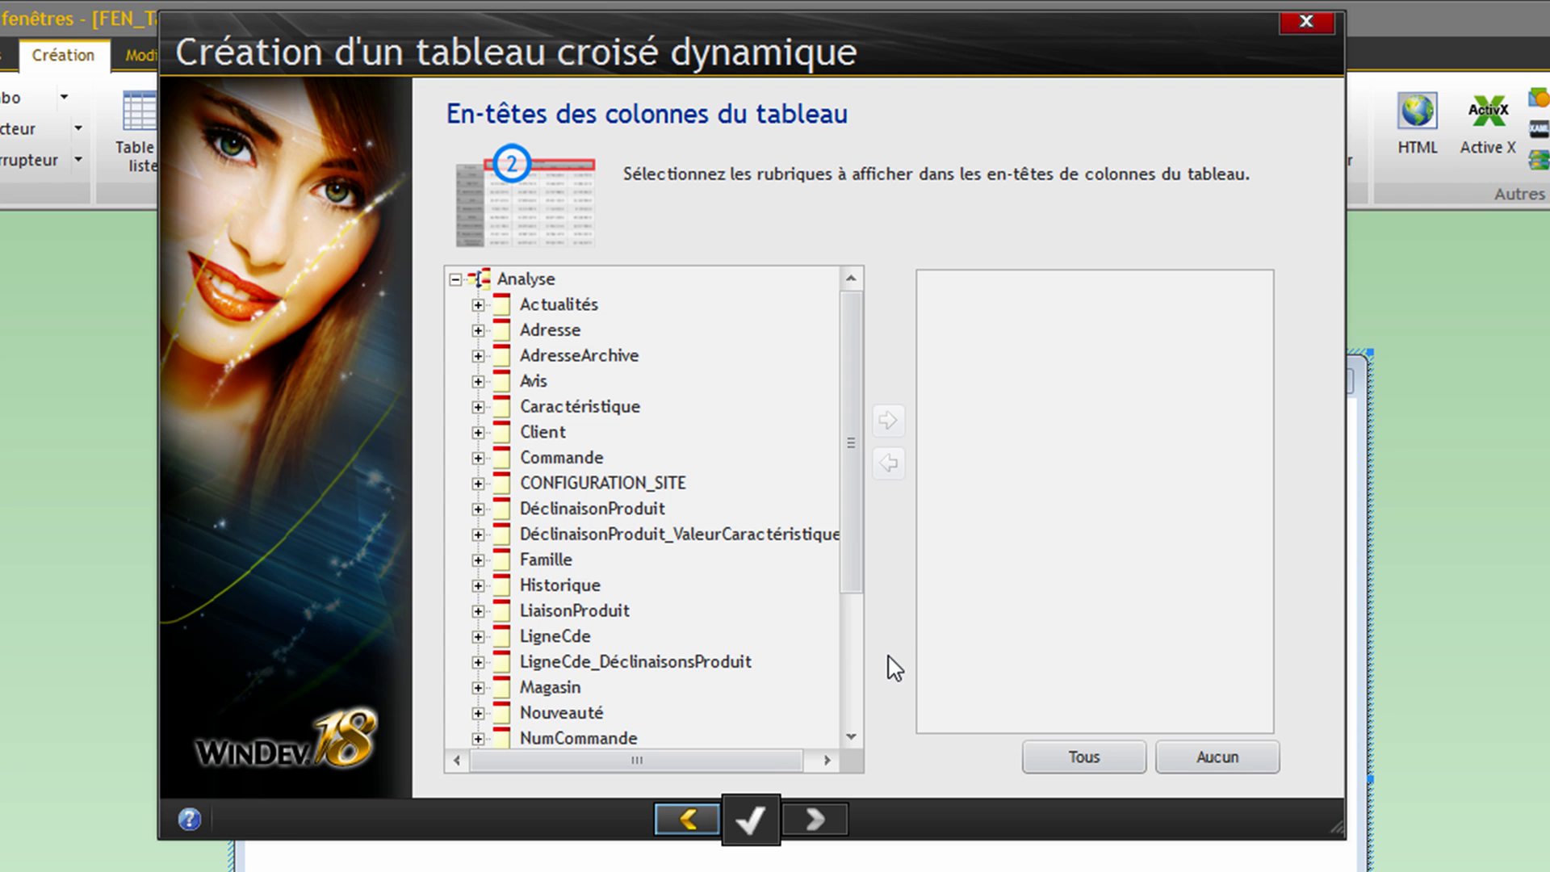
Use DateCommande from the Commande file as the column header and advance to its link settings
left_click(478, 458)
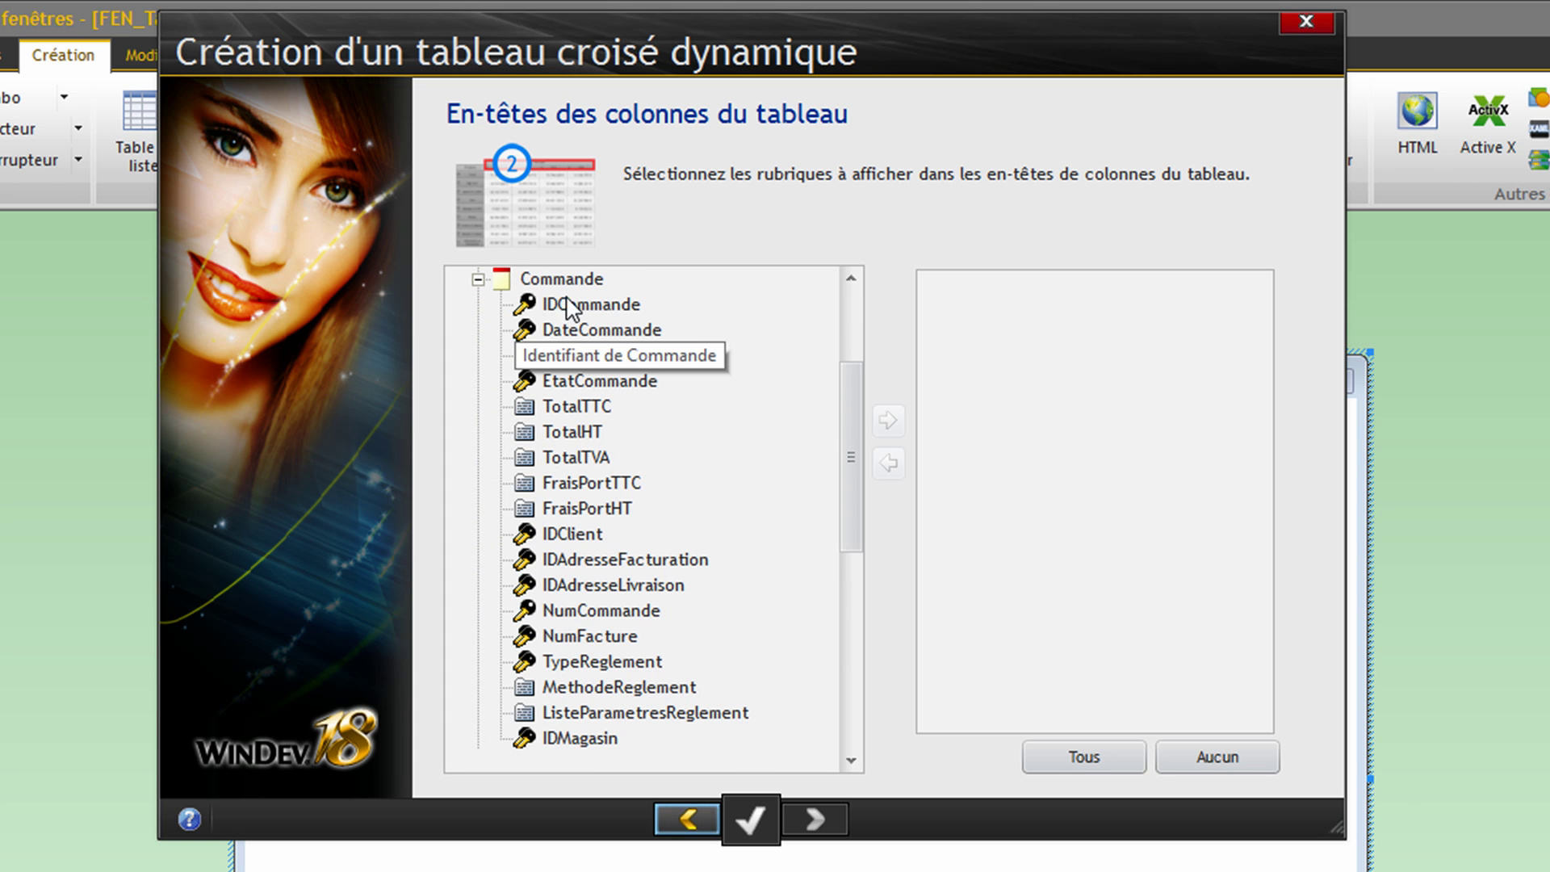
left_click(613, 330)
left_click(888, 419)
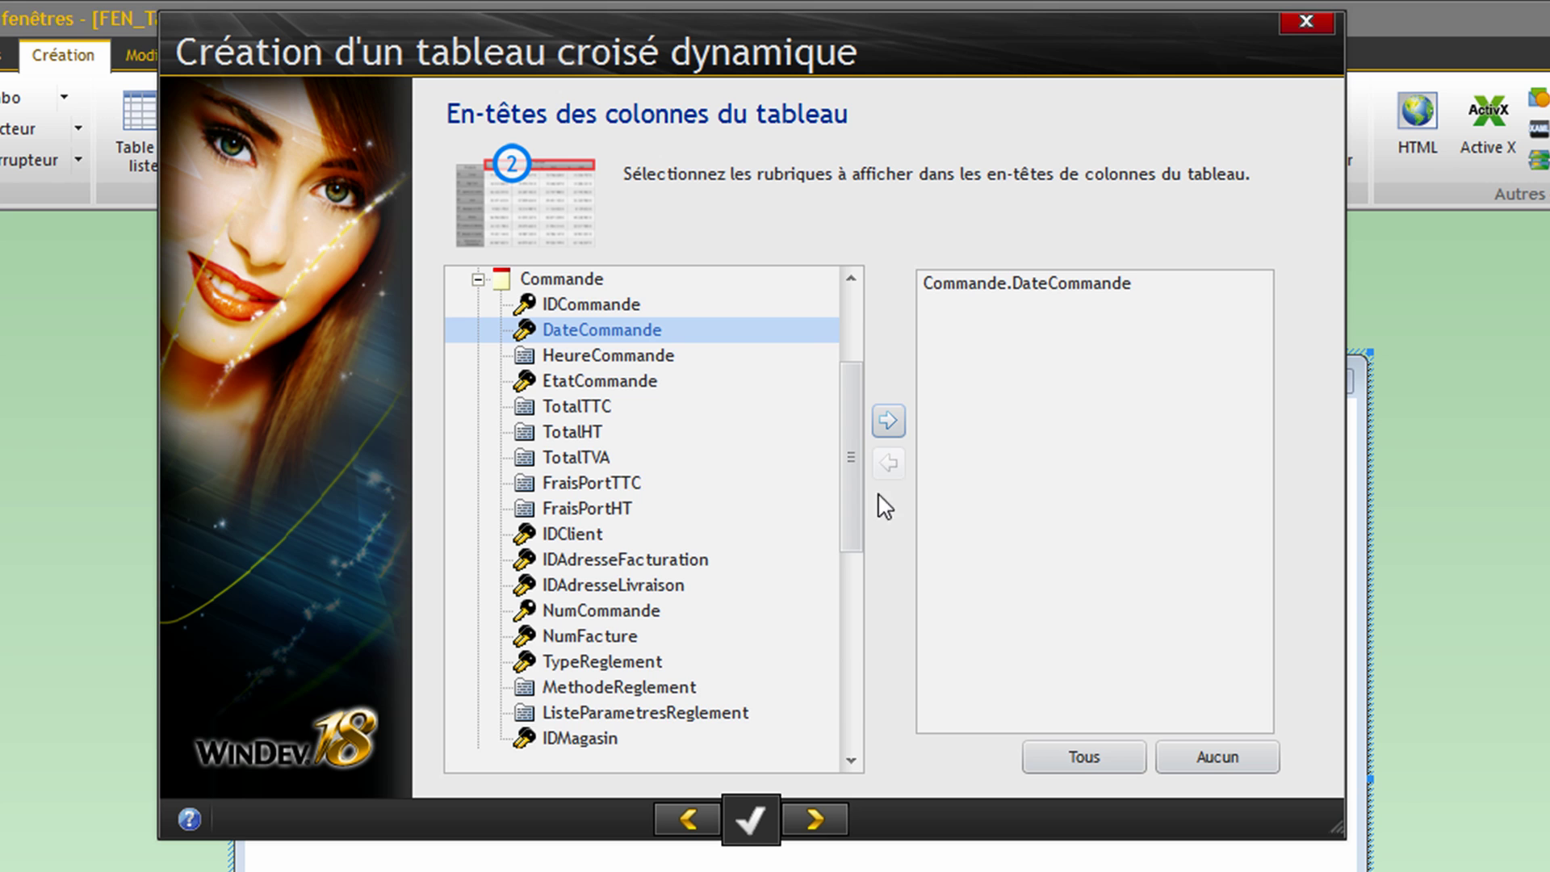
left_click(812, 823)
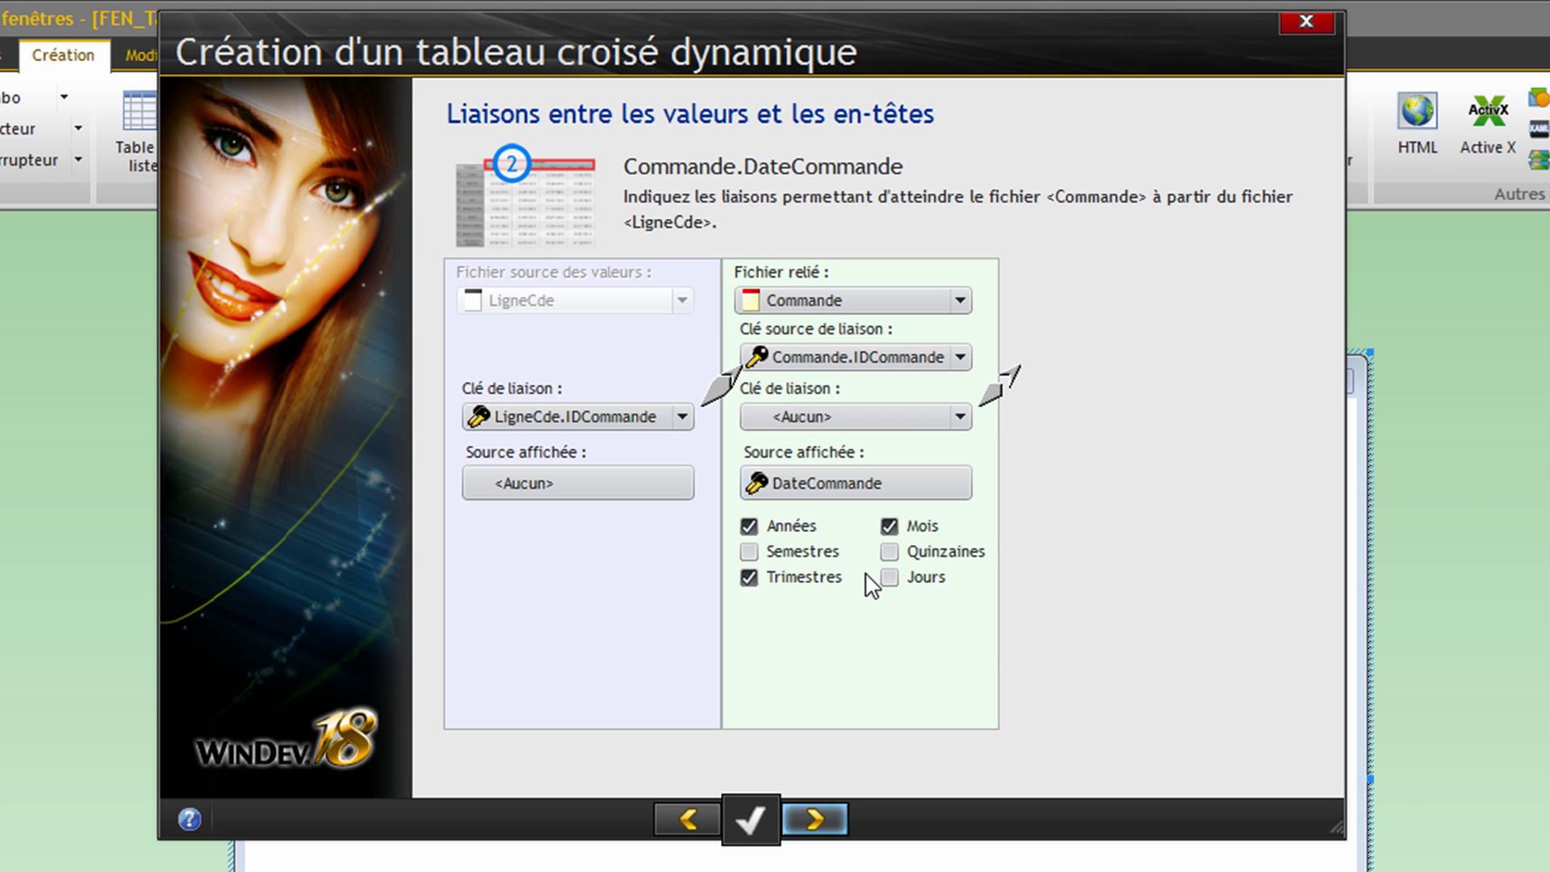
Keep the DateCommande headers split by Années, Trimestres and Mois and advance to the row headers page
left_click(789, 530)
left_click(793, 577)
left_click(901, 535)
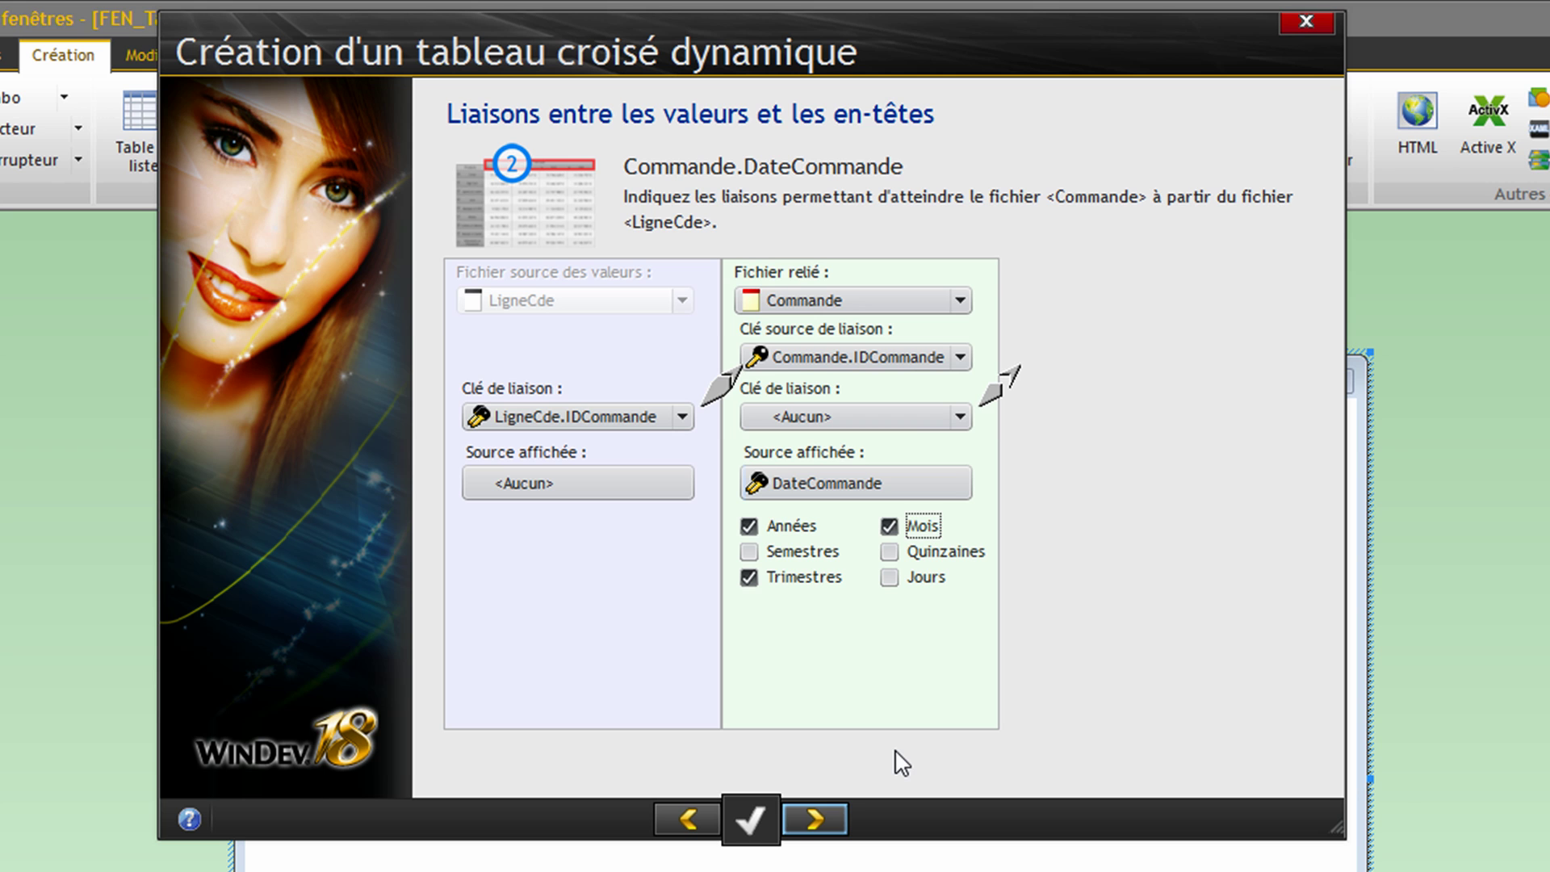
left_click(831, 814)
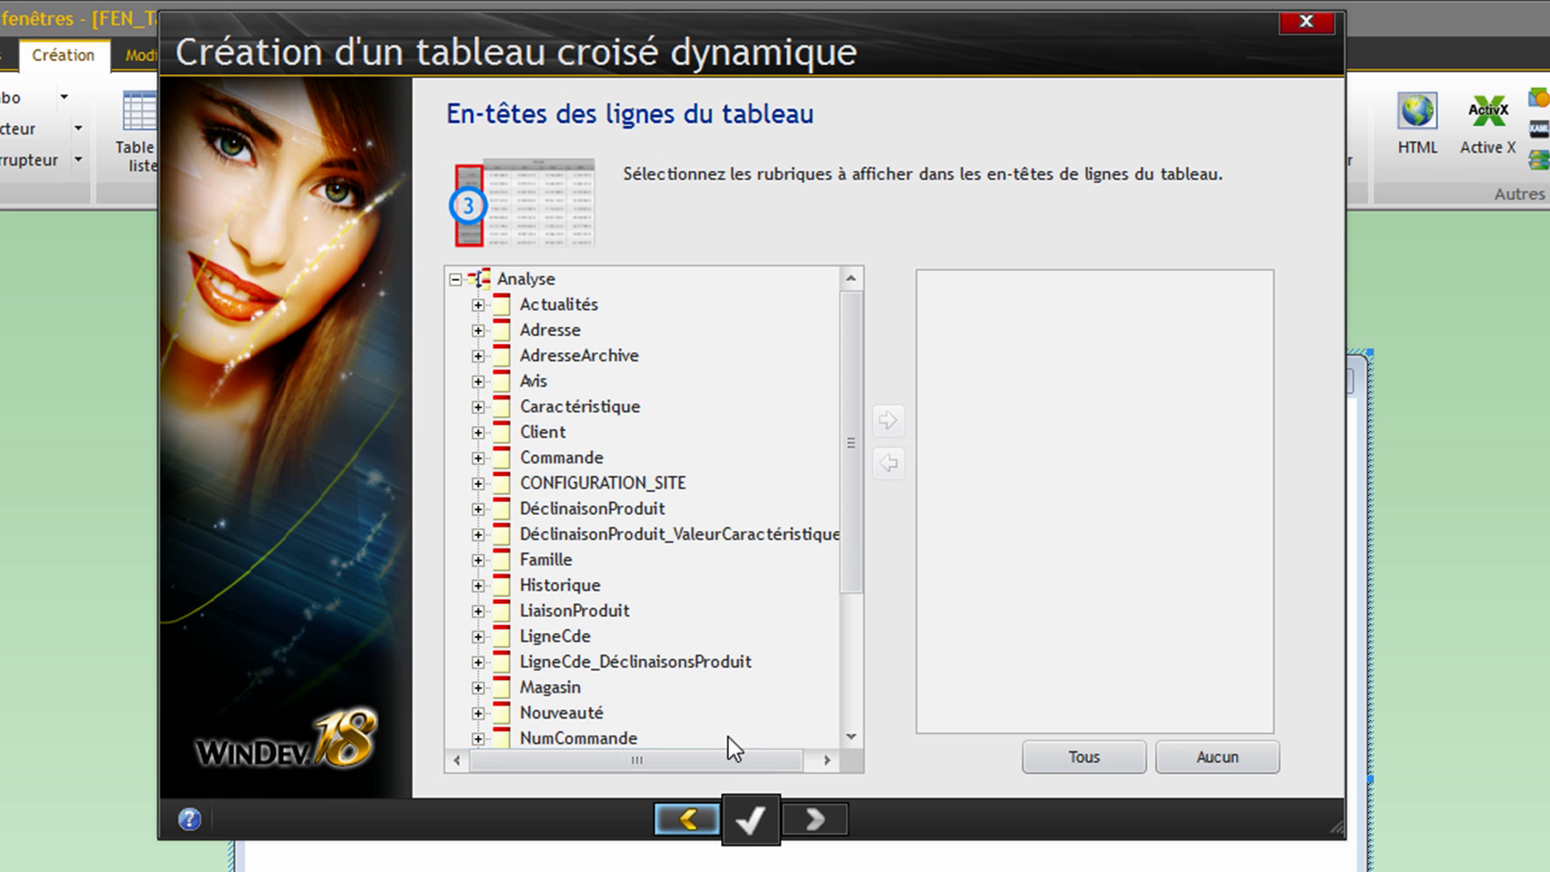
Add Magasin.Pays, Magasin.Ville and Famille.Libellé, in that order, as the row headers
left_click_drag(853, 513, 864, 647)
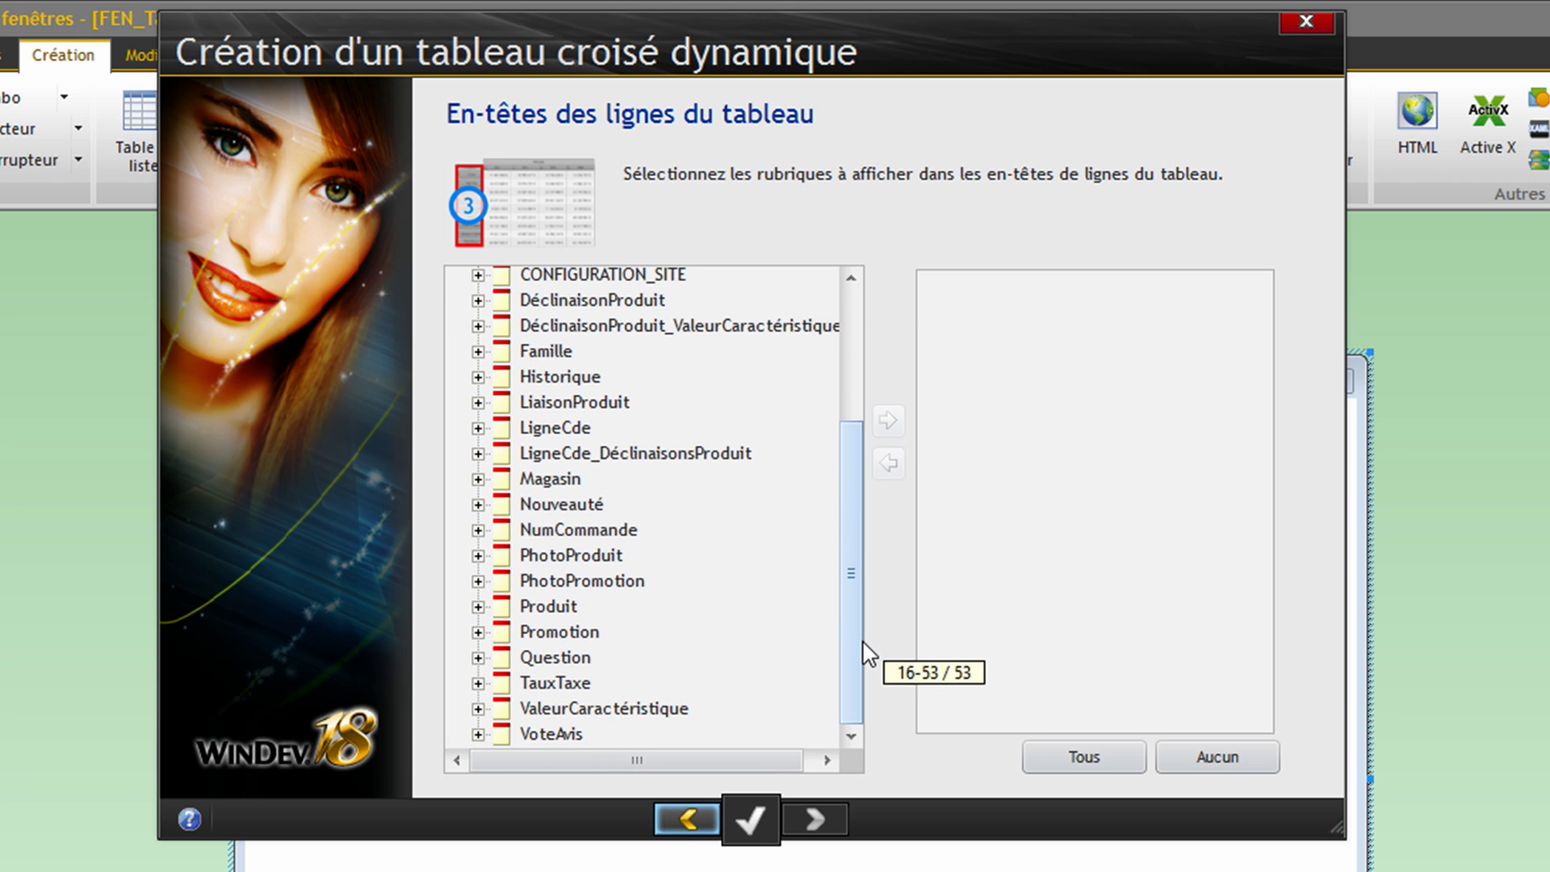
left_click(478, 479)
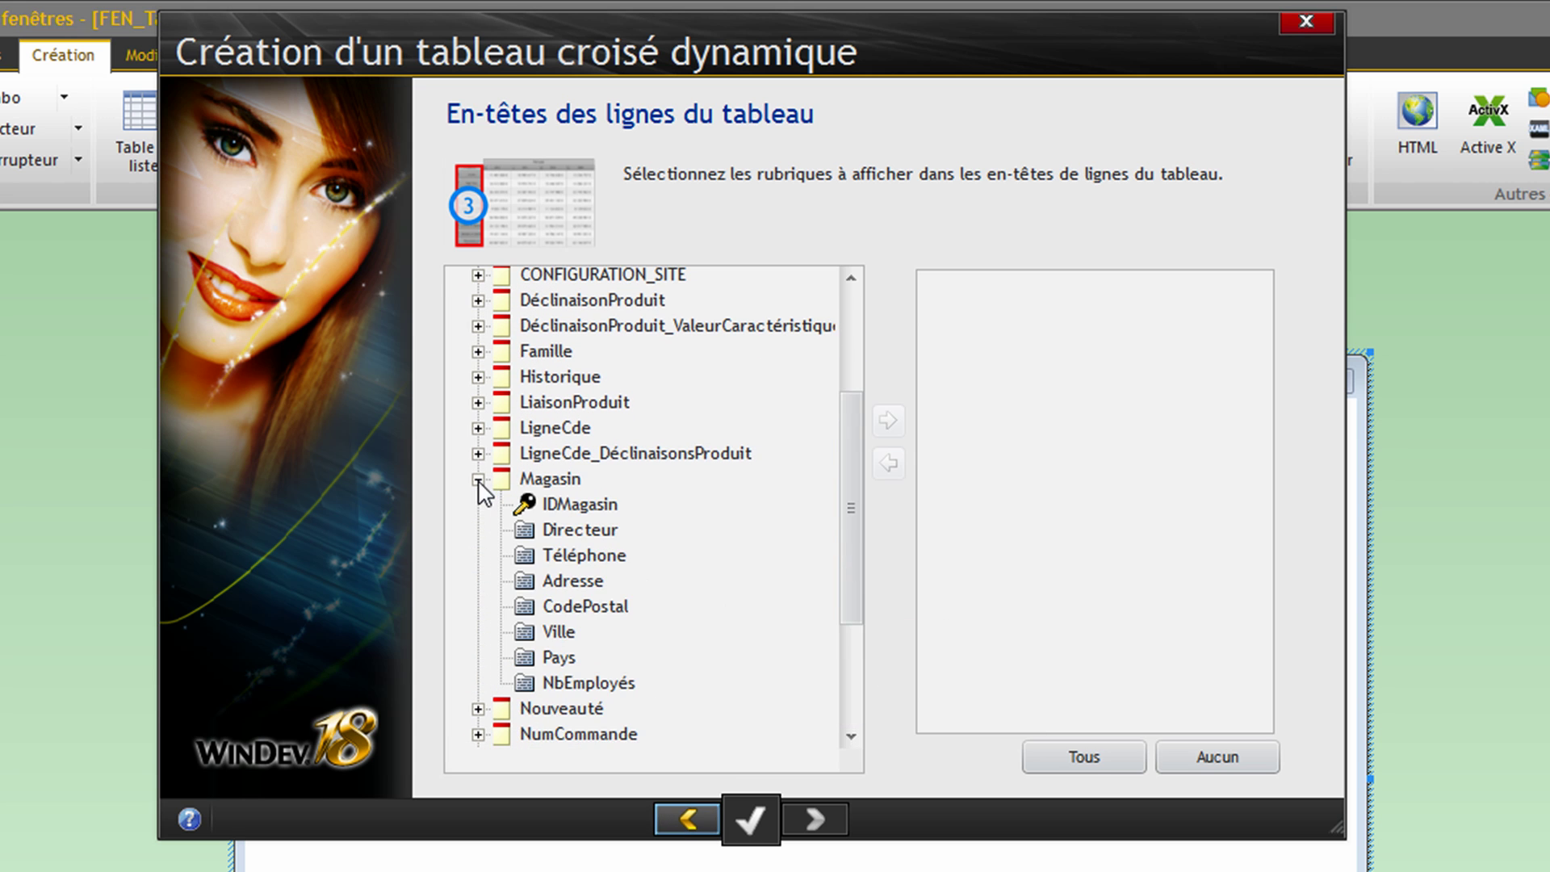
left_click(536, 481)
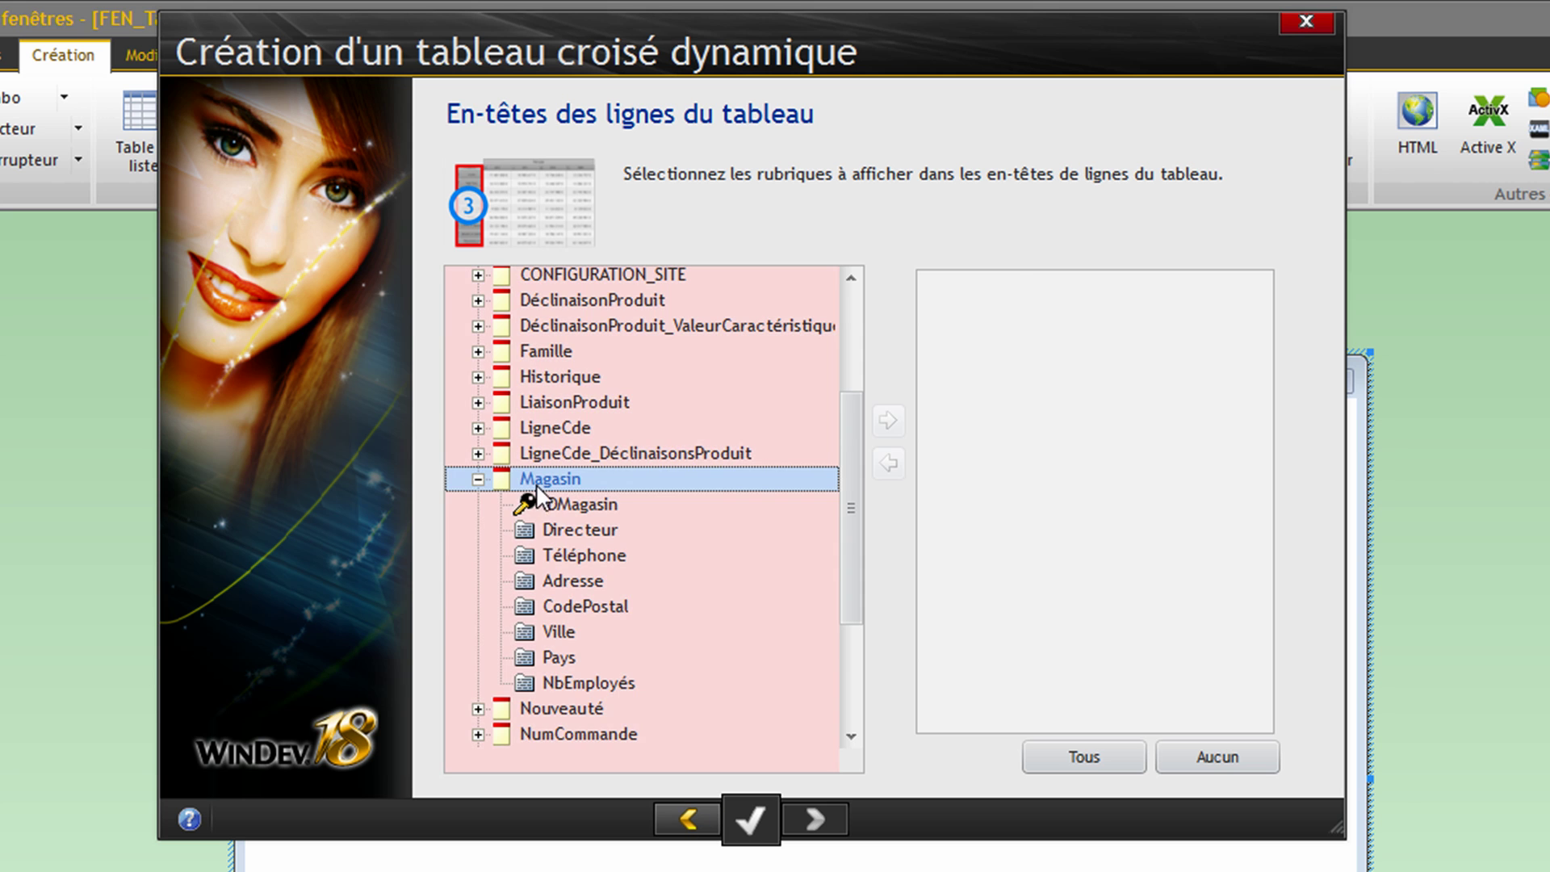
double_click(558, 654)
double_click(557, 632)
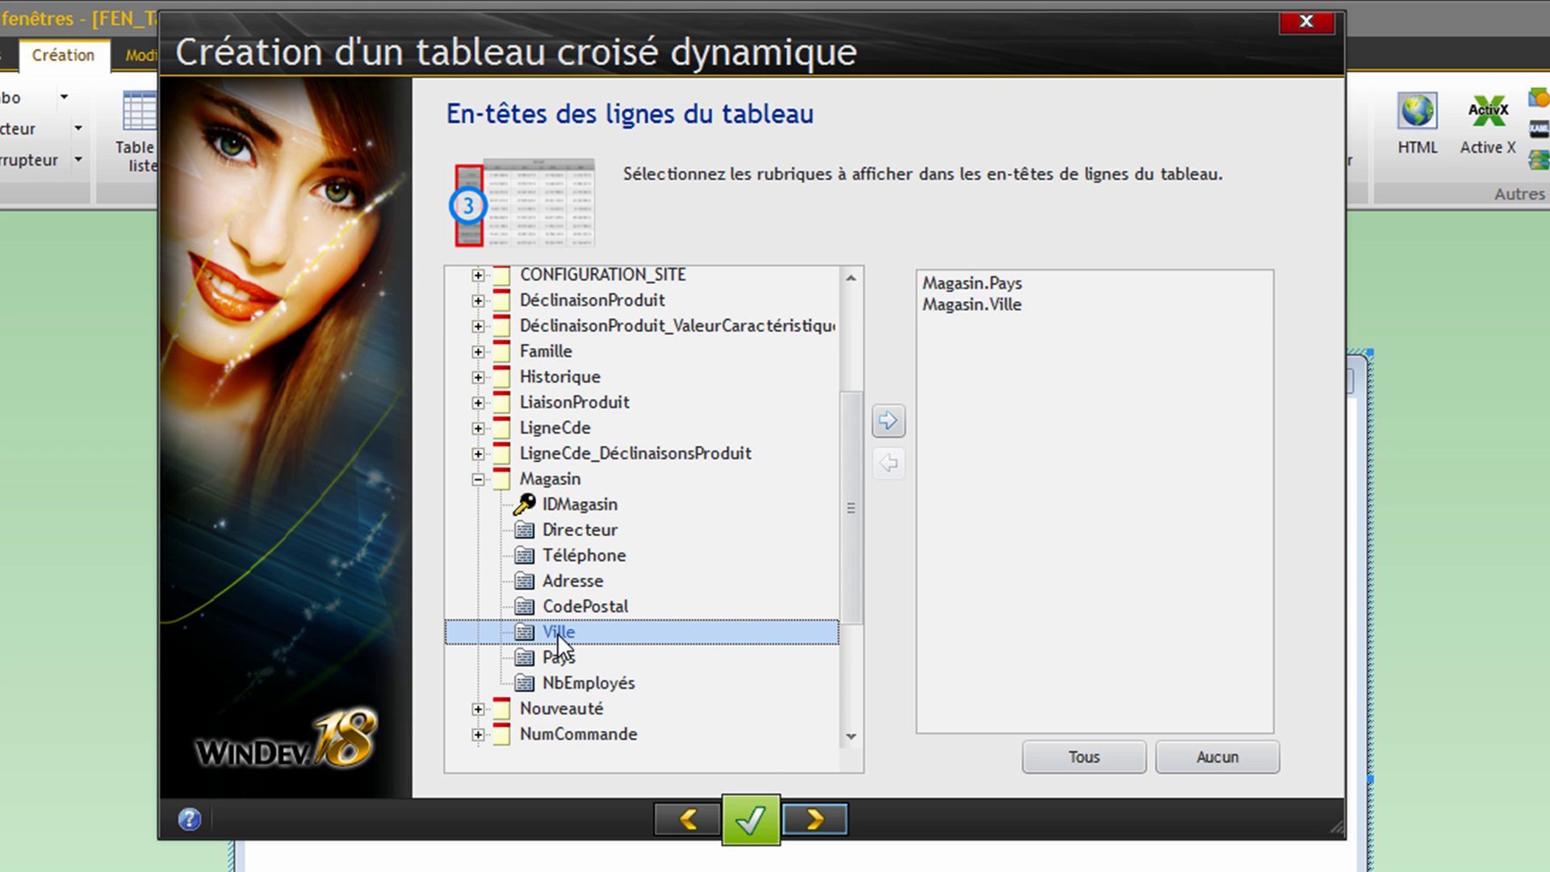
left_click(478, 352)
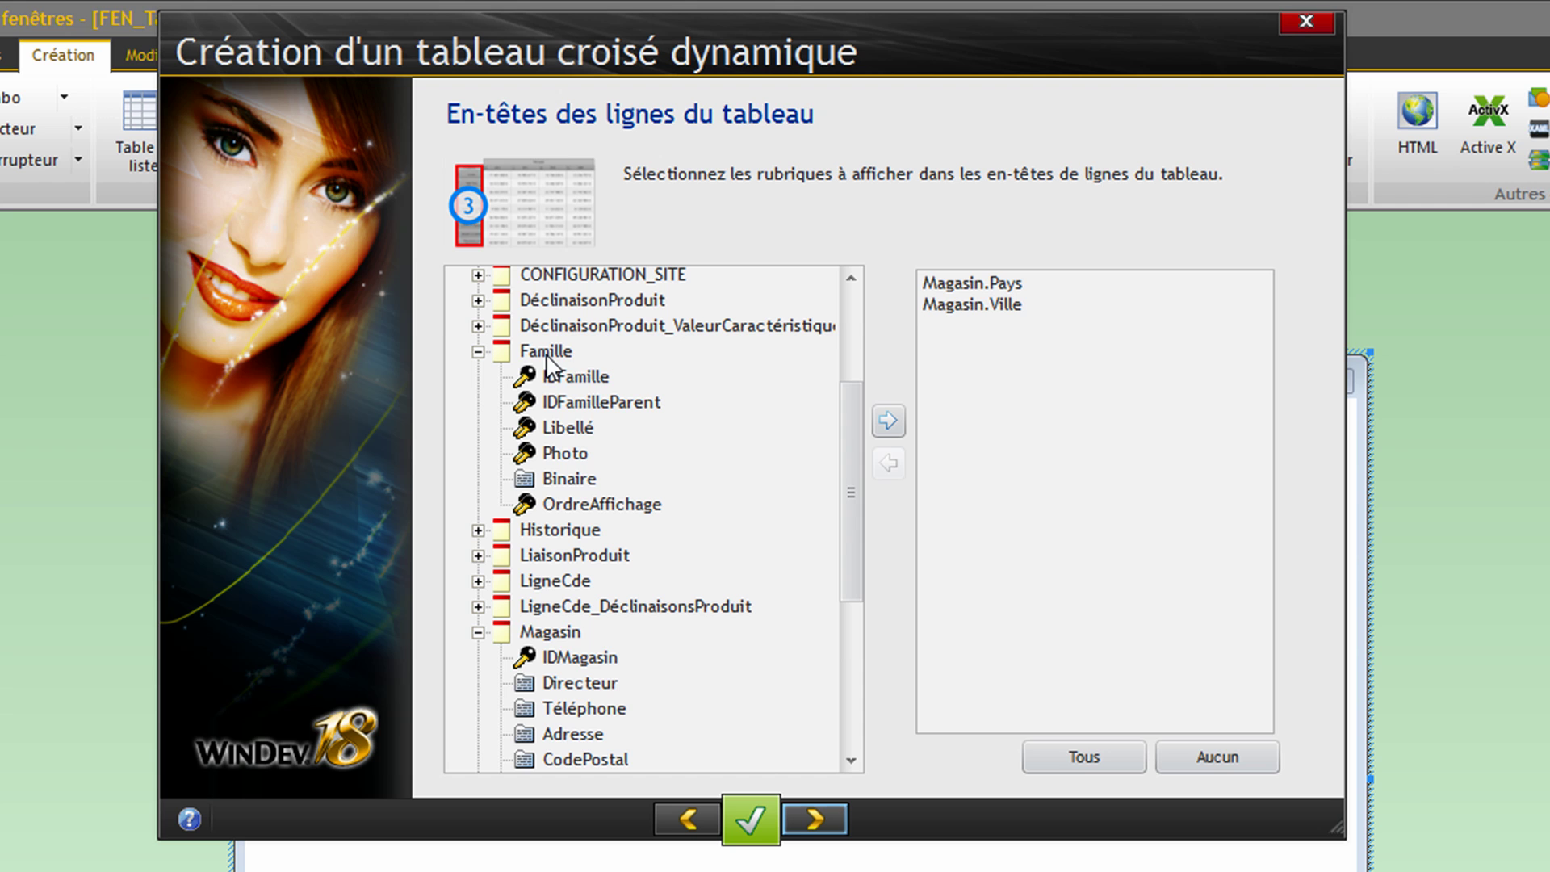
double_click(575, 431)
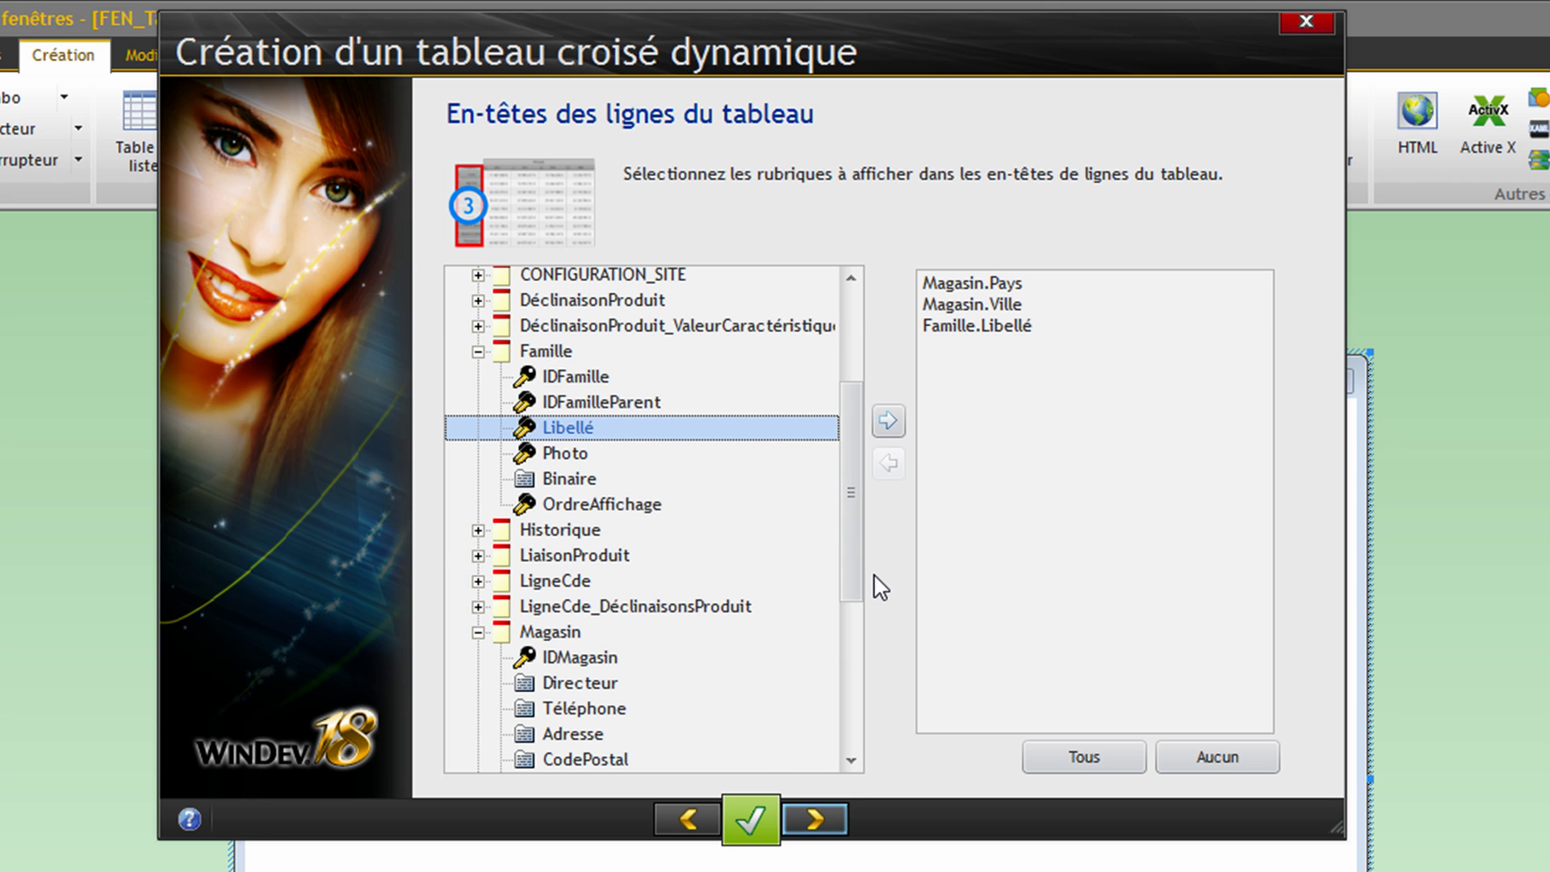
Accept the proposed file links for Pays, Ville and Libellé and advance to the wizard's final page
left_click(832, 818)
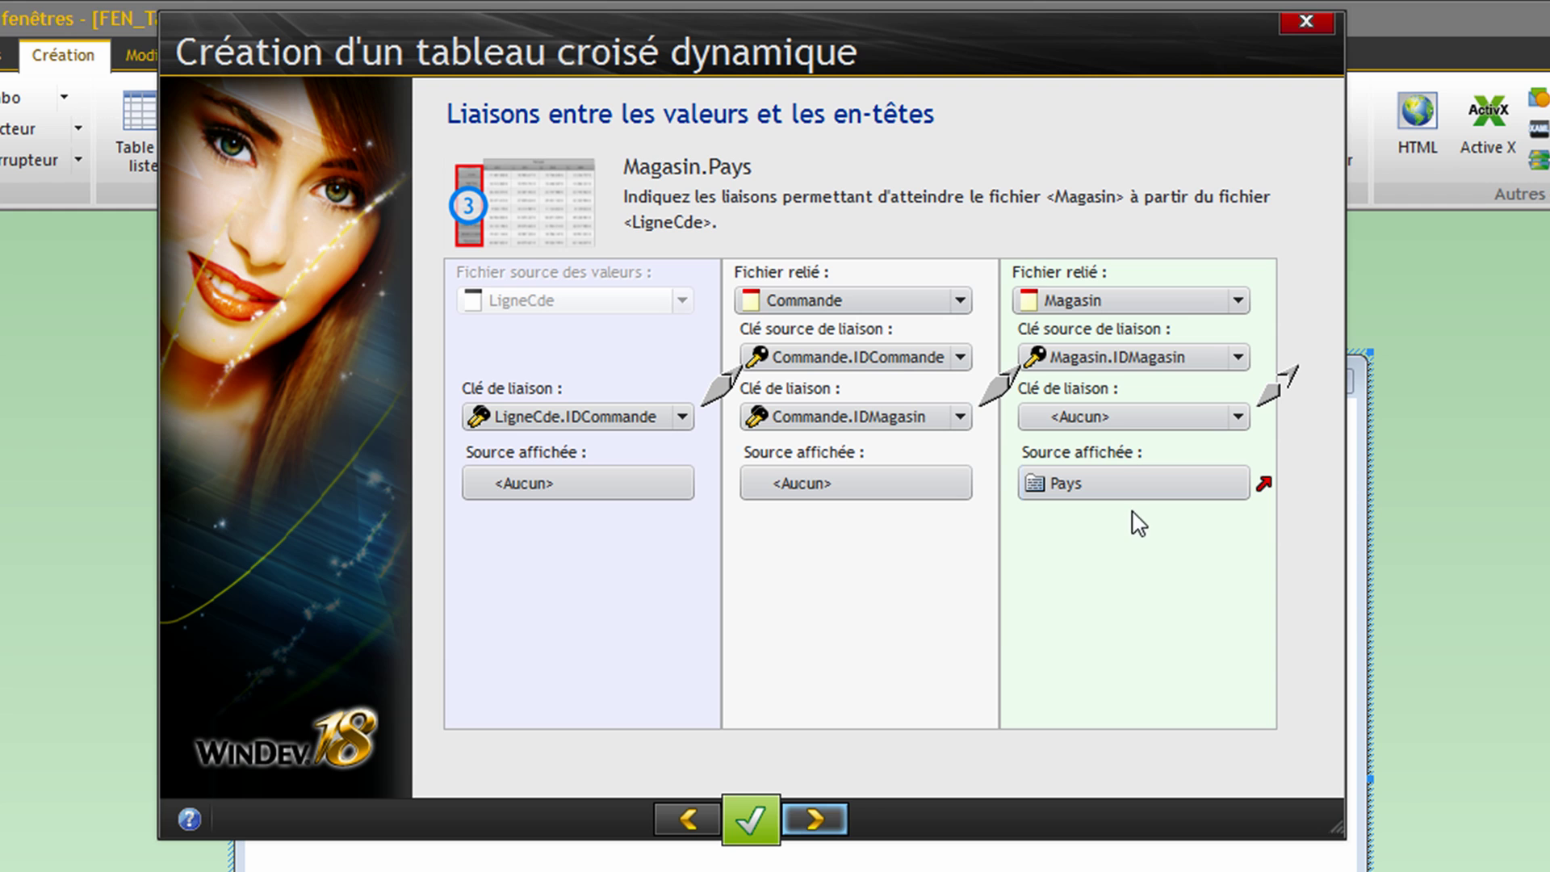
left_click(828, 810)
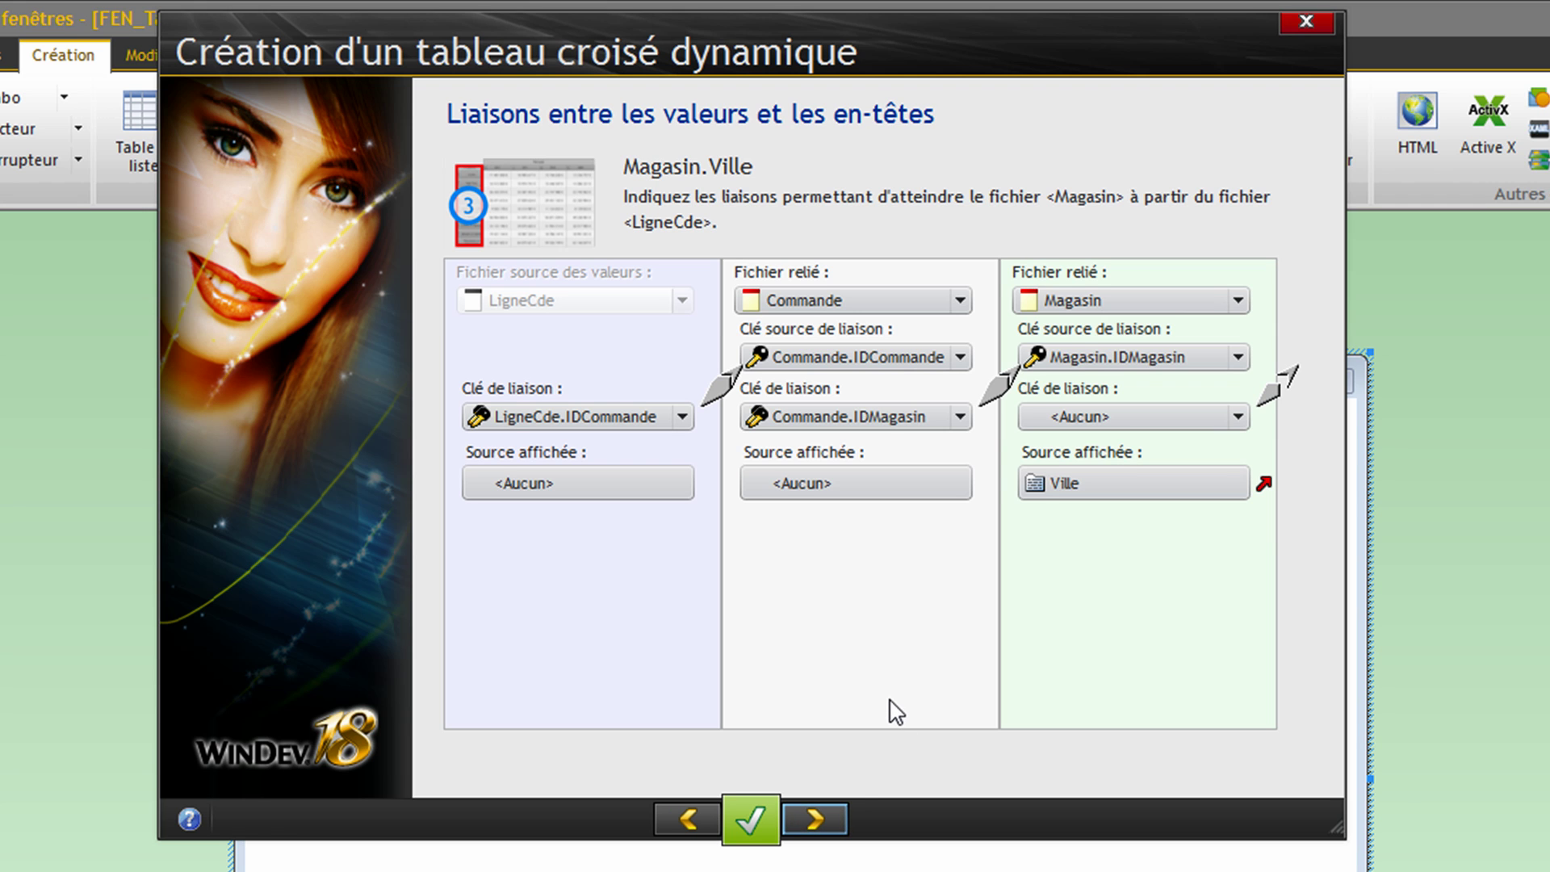
left_click(828, 817)
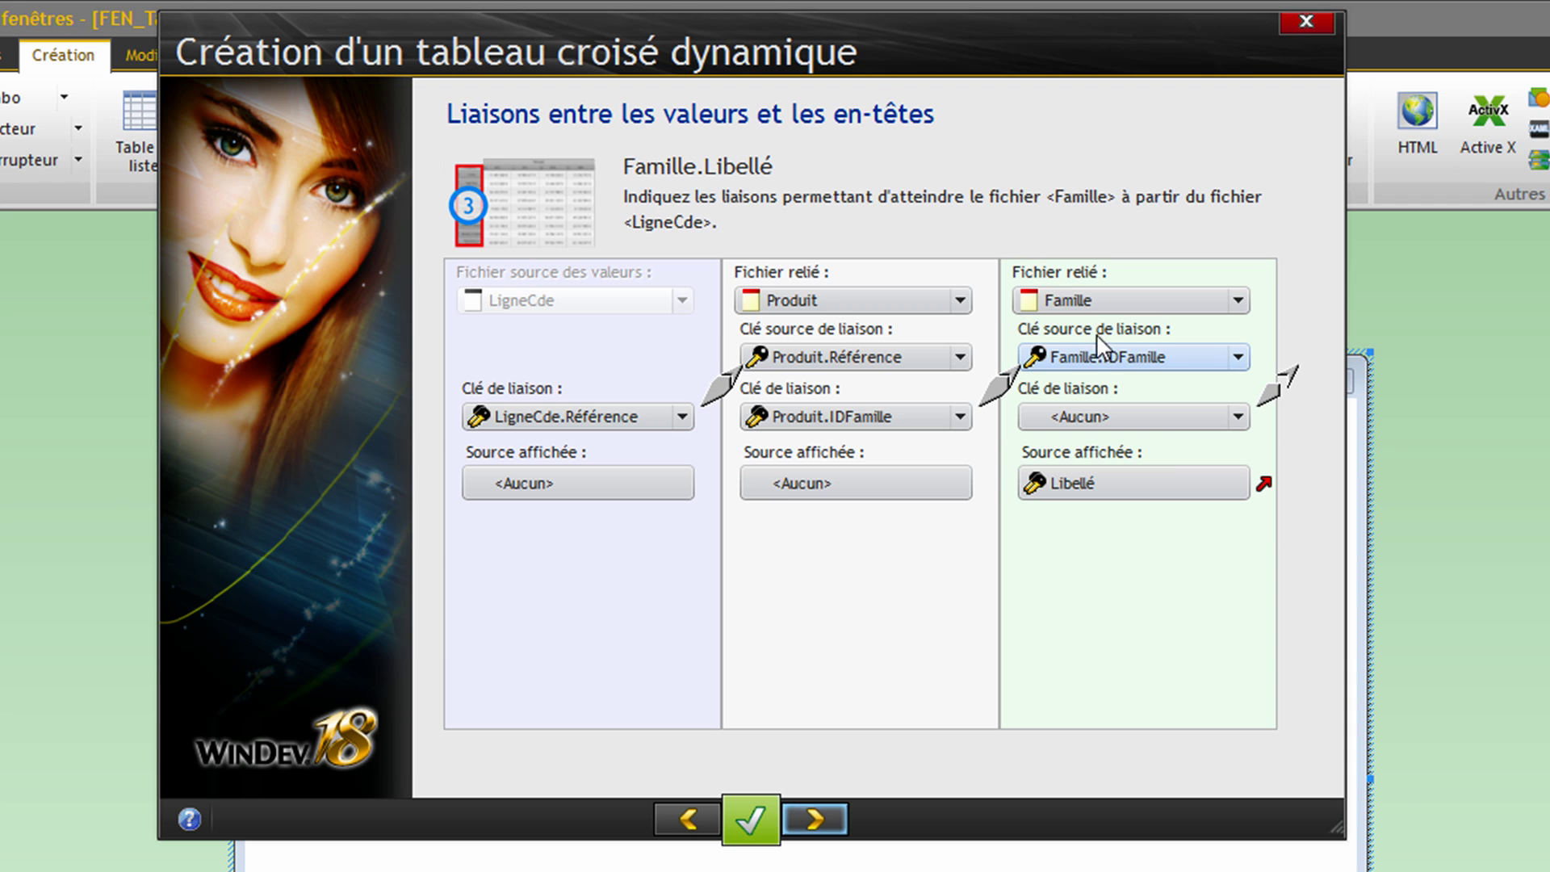
left_click_drag(1159, 487, 1035, 610)
left_click(815, 819)
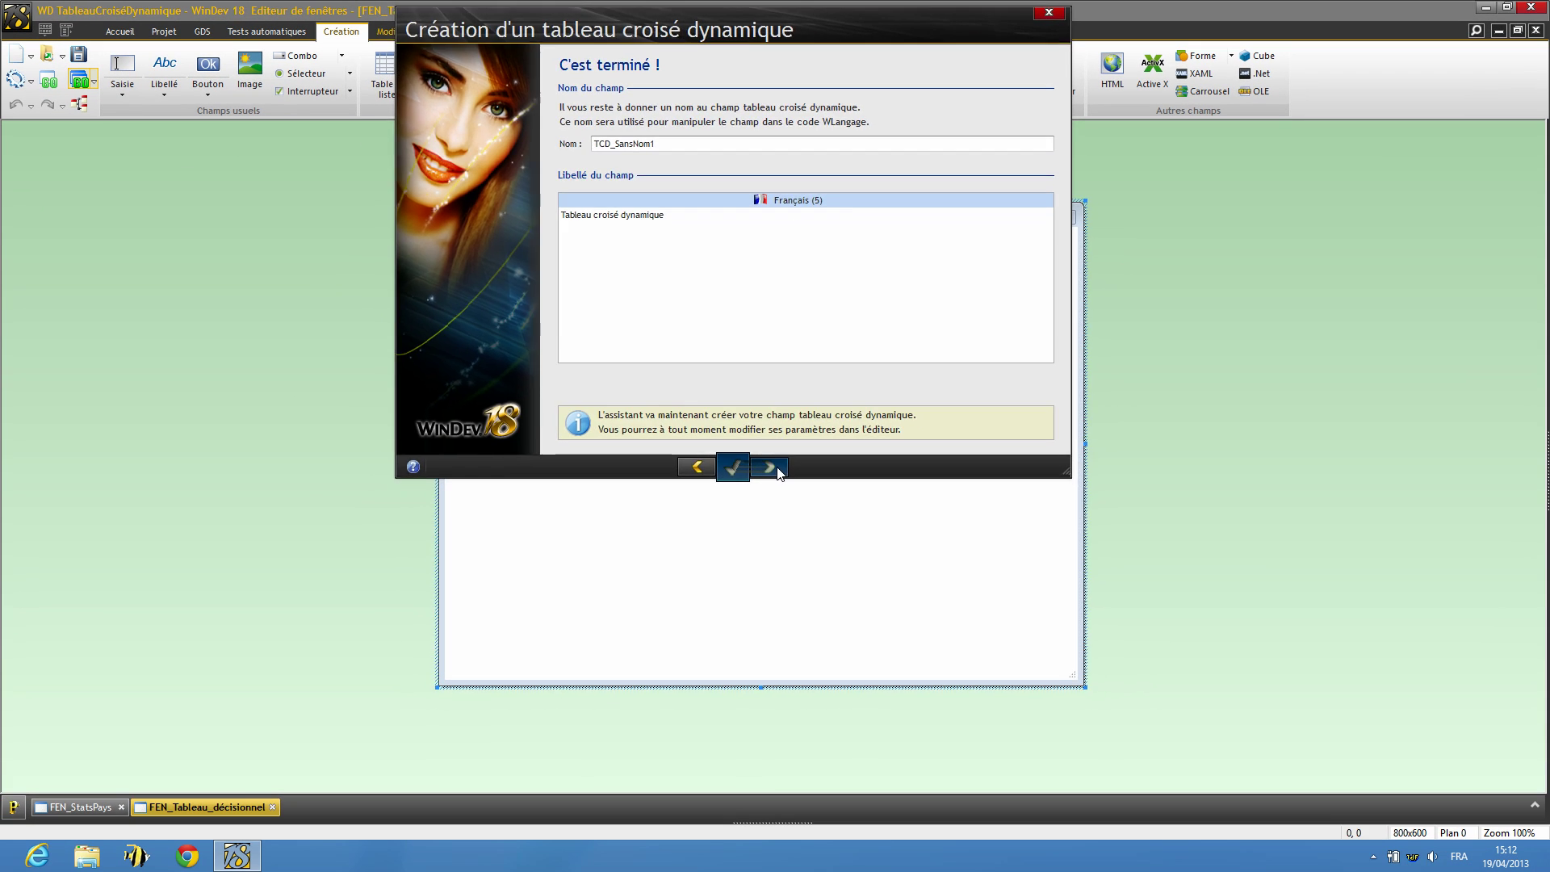
left_click(830, 818)
Finish the wizard, then move the Calculer button to the window's lower edge and enlarge the pivot table to fill the space above
left_click_drag(500, 496, 499, 671)
left_click(743, 467)
left_click_drag(854, 474, 1073, 651)
Open the click code of the Calculer button and reindent it
left_click(496, 666)
key("F2")
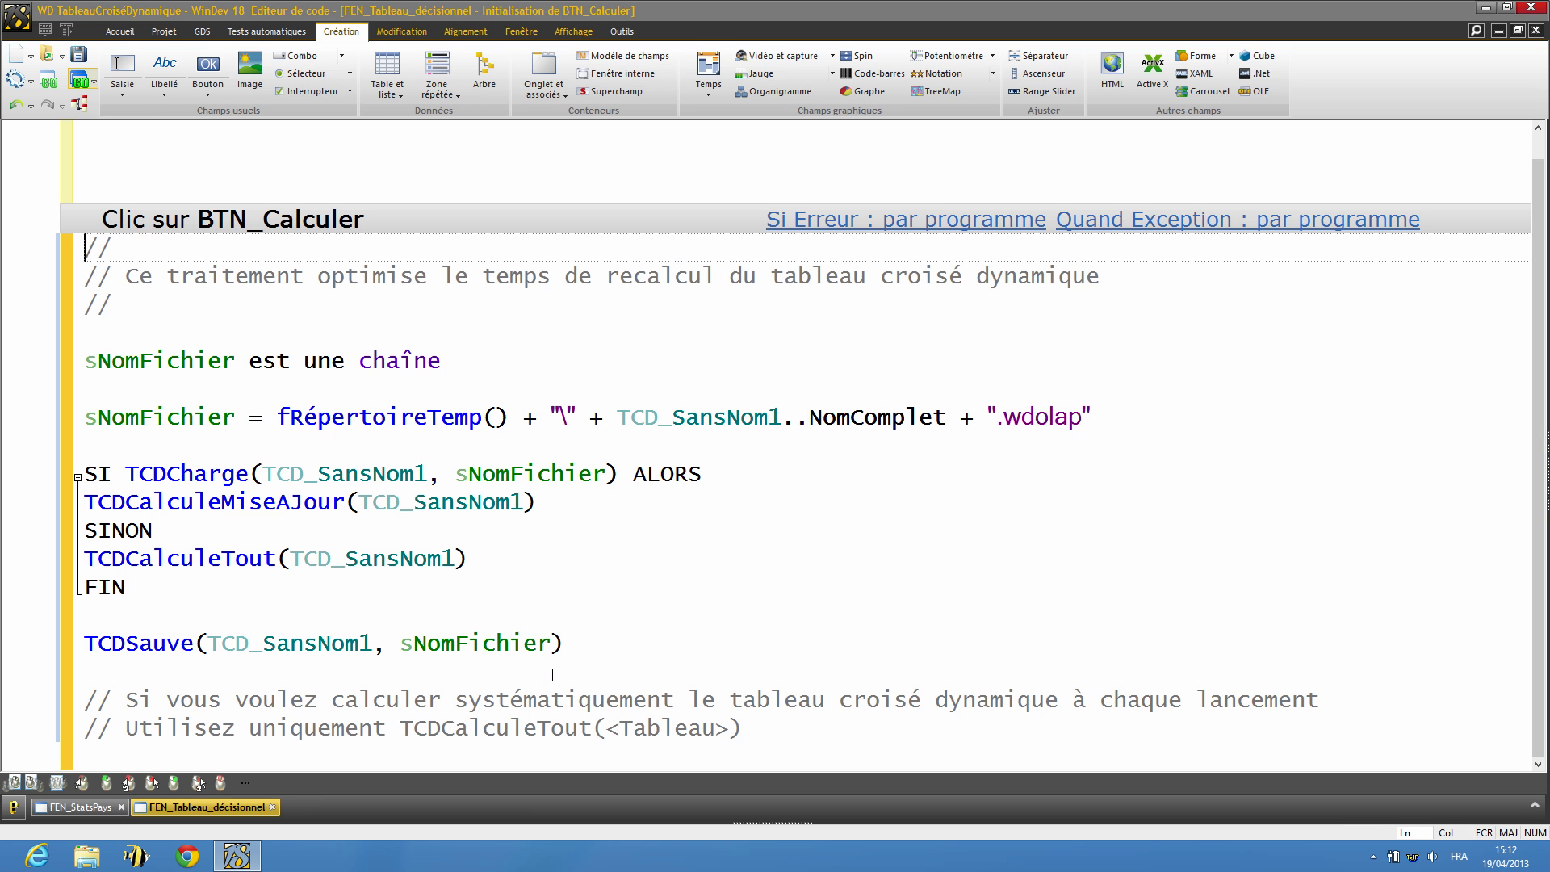
left_click(584, 613)
key("ctrl+shift+f")
key("Return")
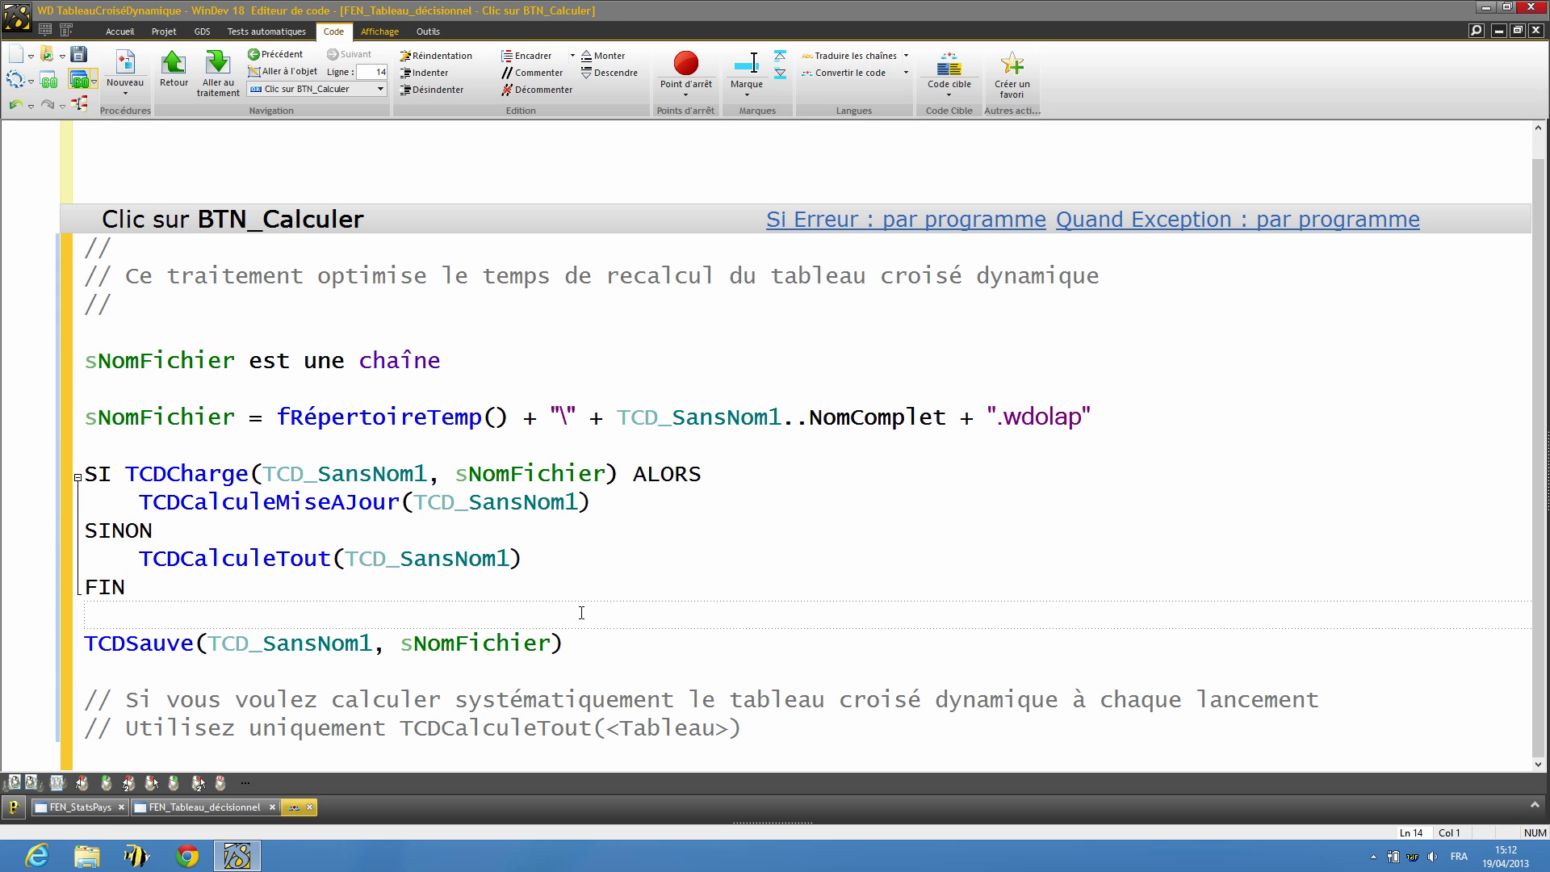
Examine the TCDCalculeTout call in the SINON branch and return to the window design
double_click(243, 565)
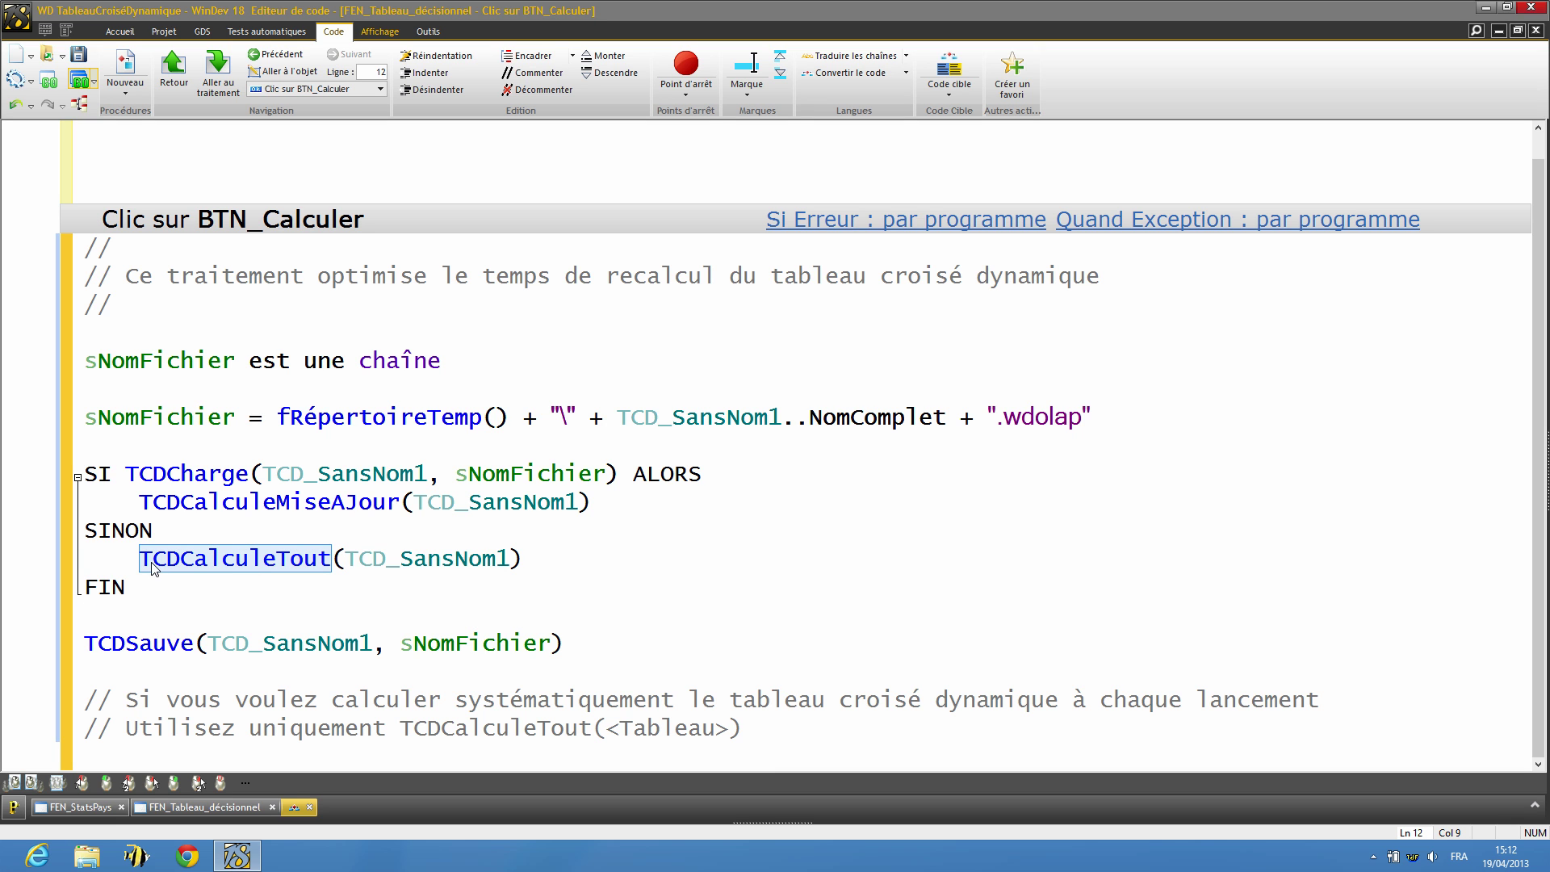
left_click(244, 580)
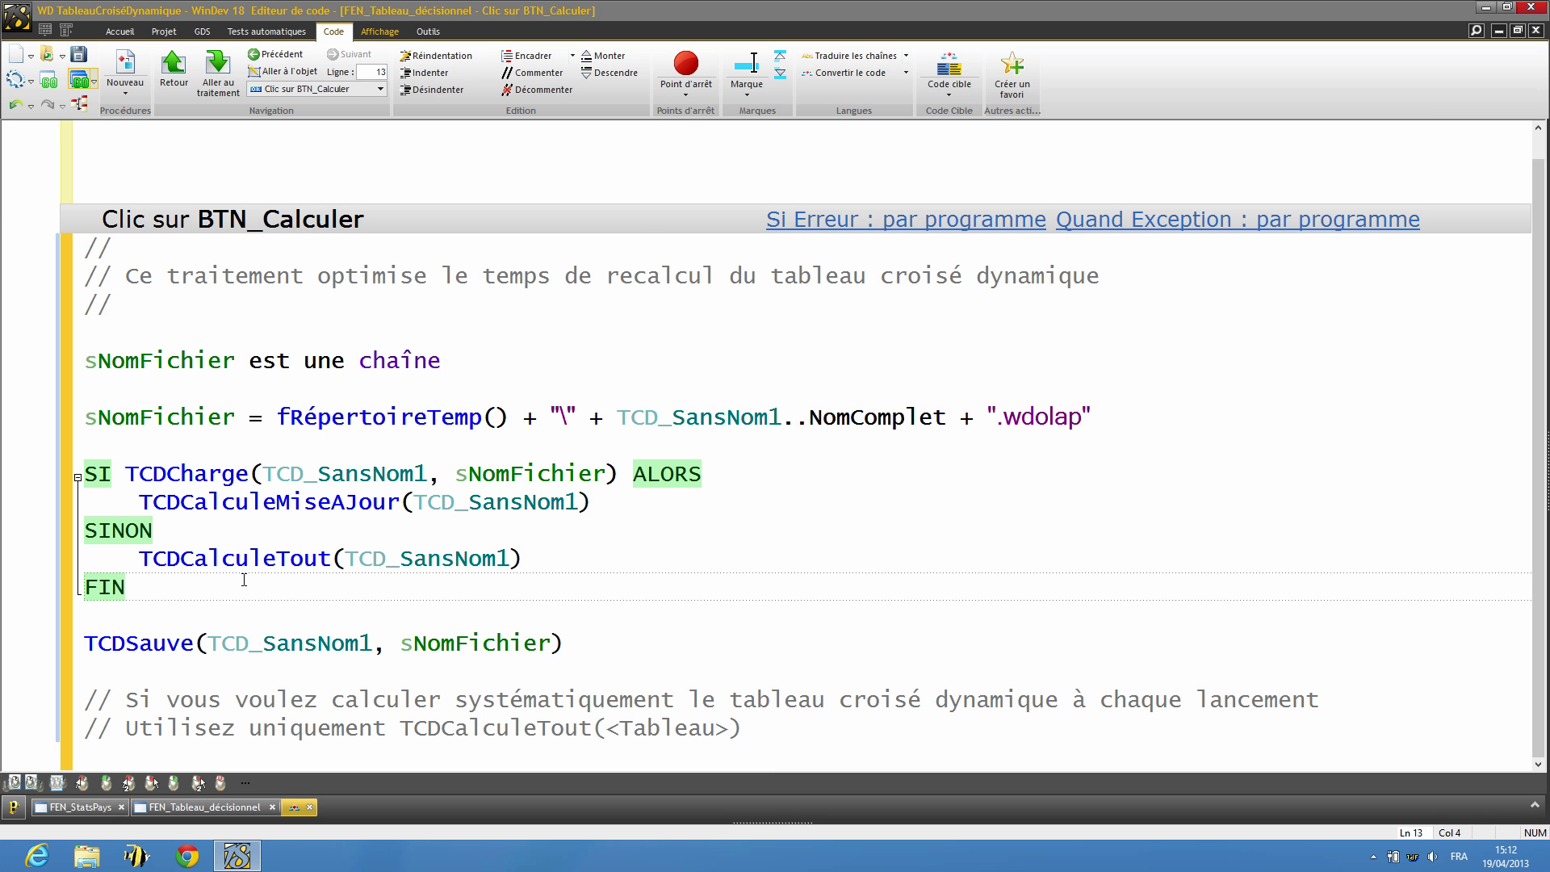
key("Escape")
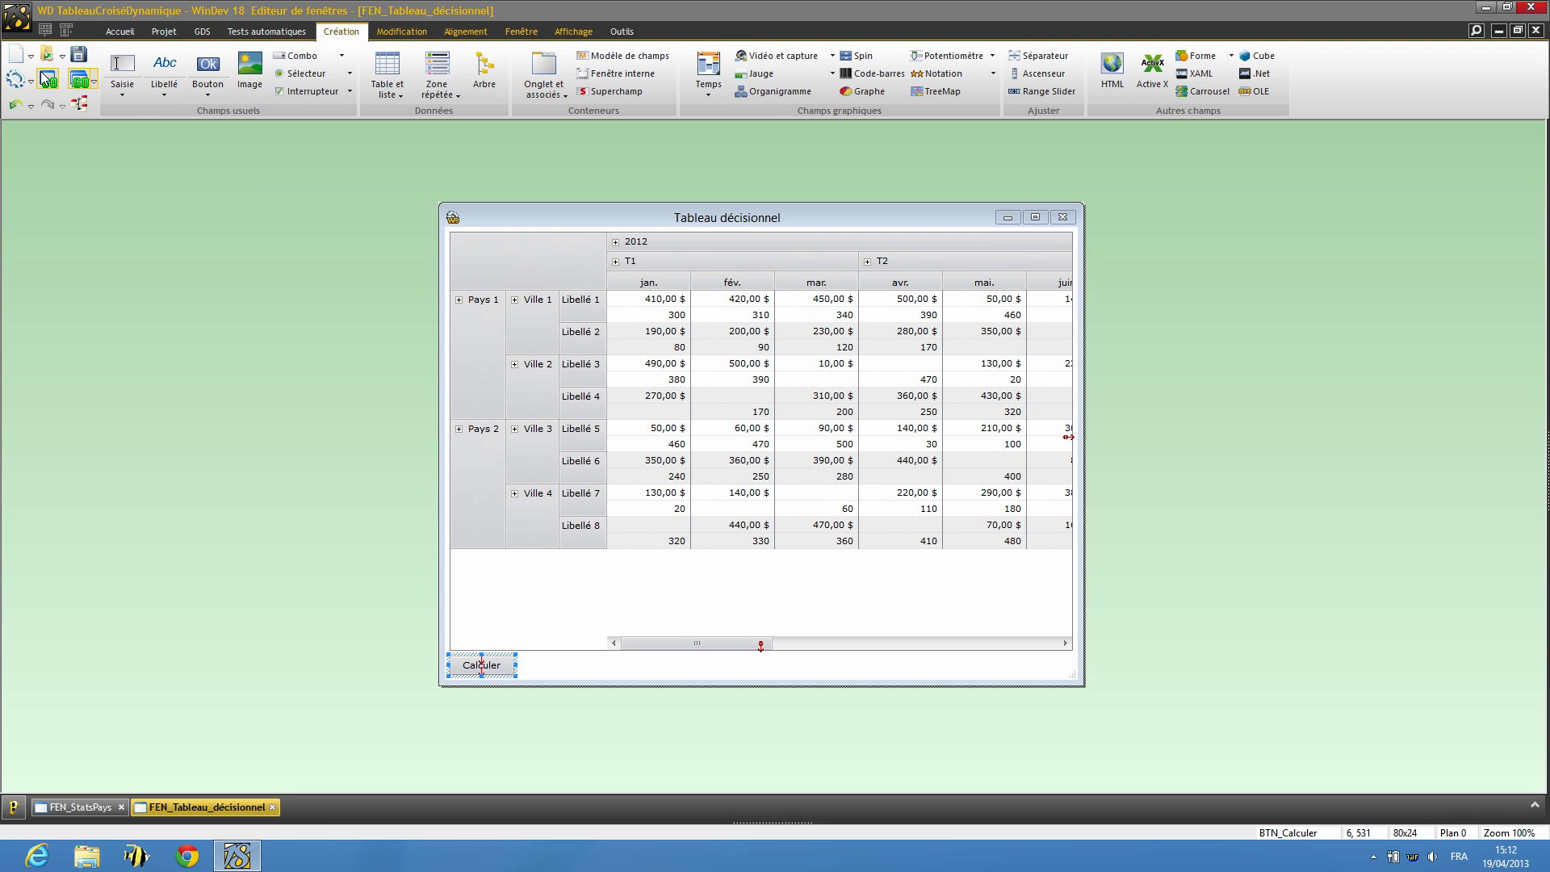
Run the window, calculate the pivot table and enlarge the running window across most of the screen
left_click(49, 80)
left_click(502, 659)
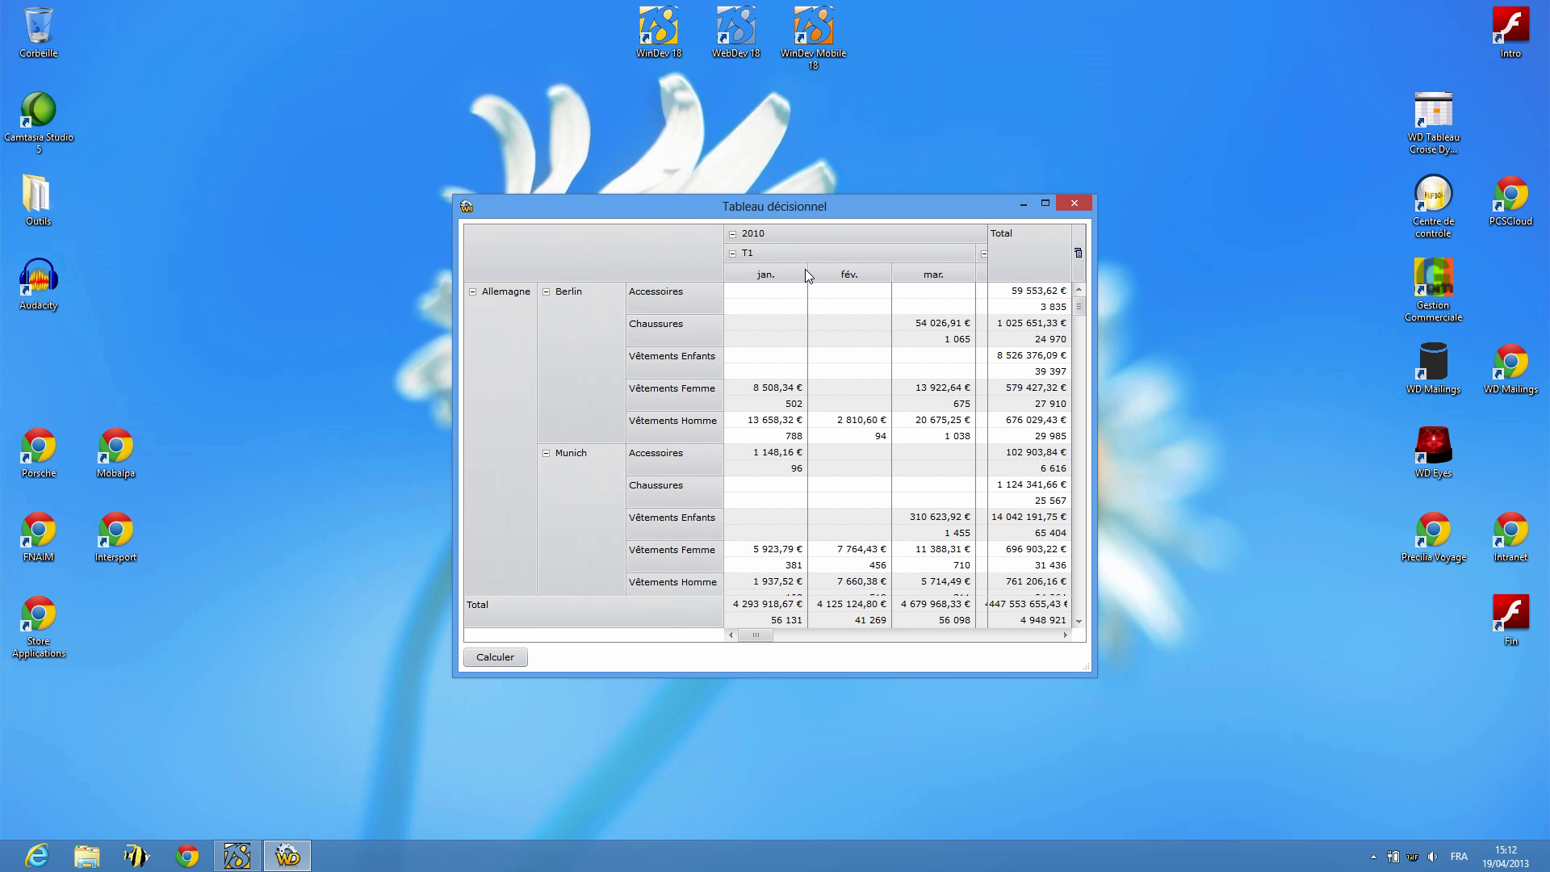
left_click_drag(806, 216, 412, 38)
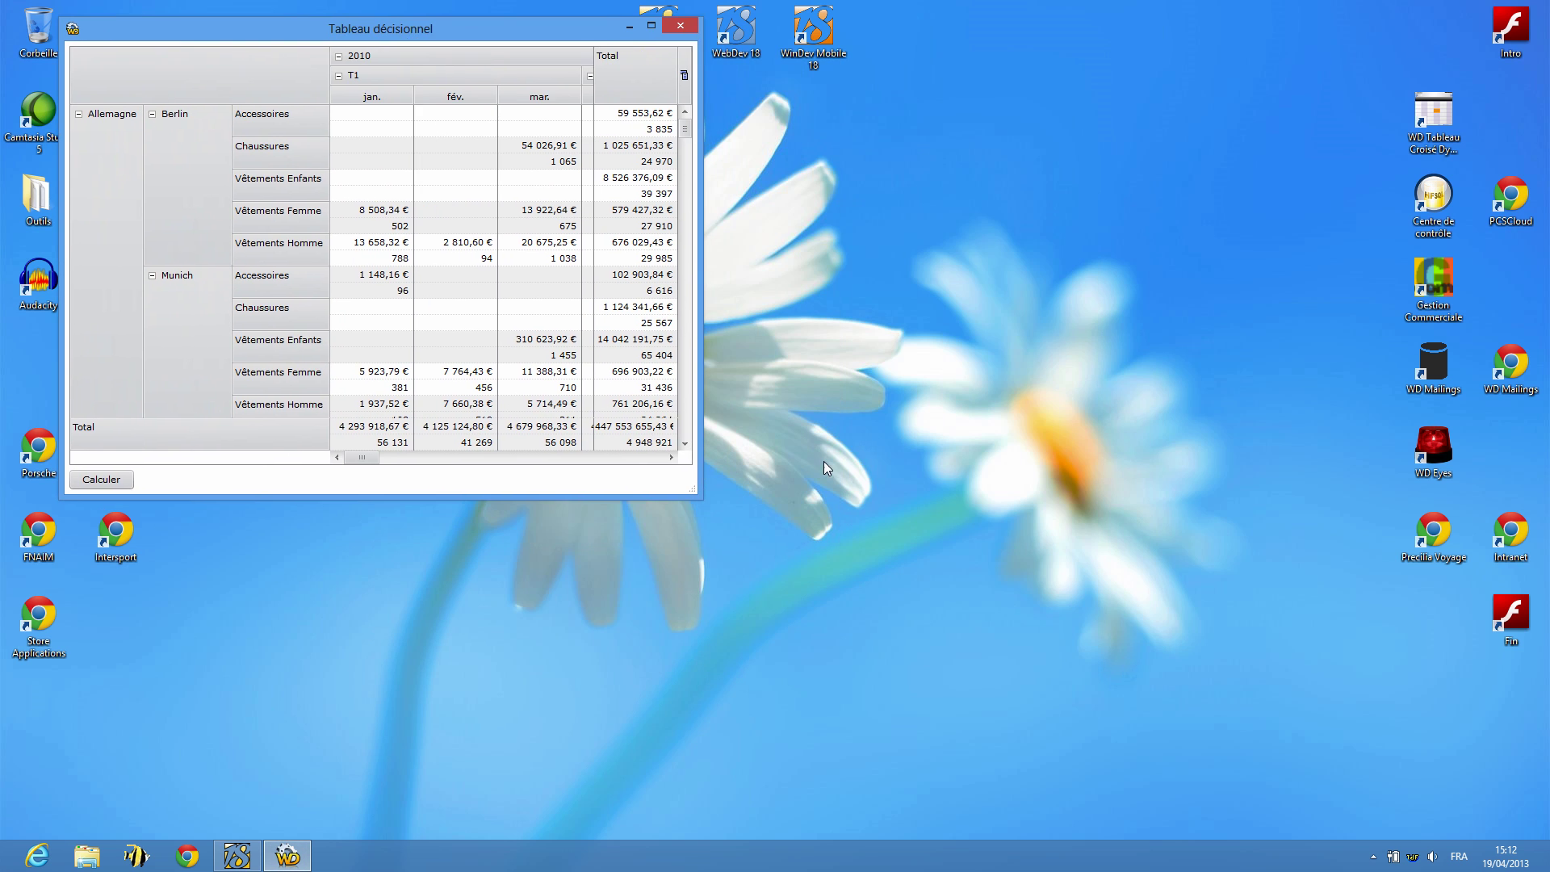
left_click_drag(694, 501, 1524, 808)
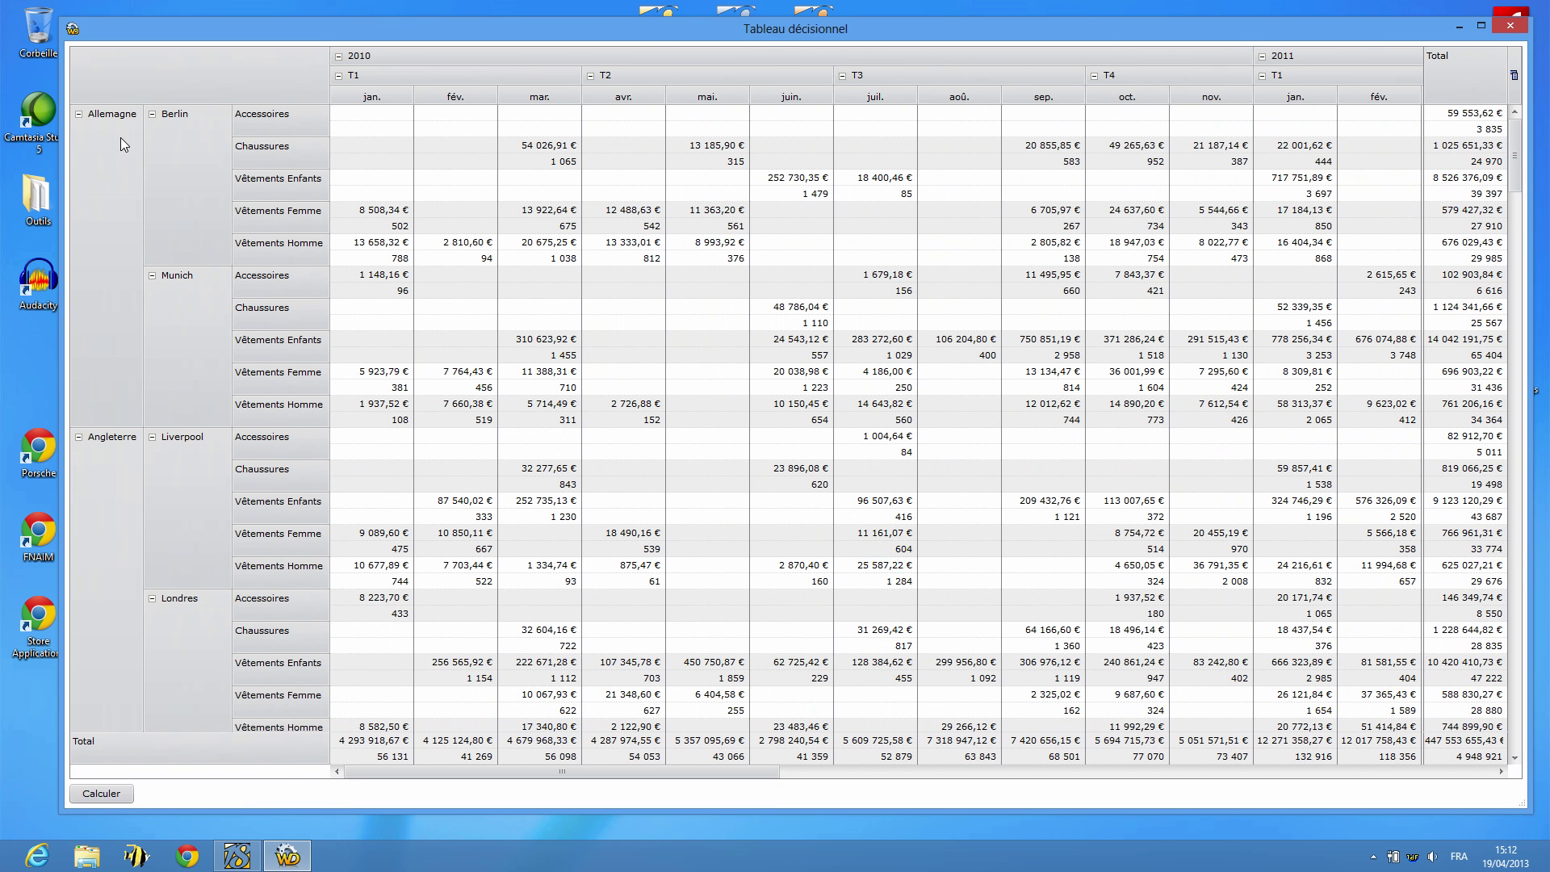
Collapse the pivot table's date columns from months to quarters
left_click(185, 141)
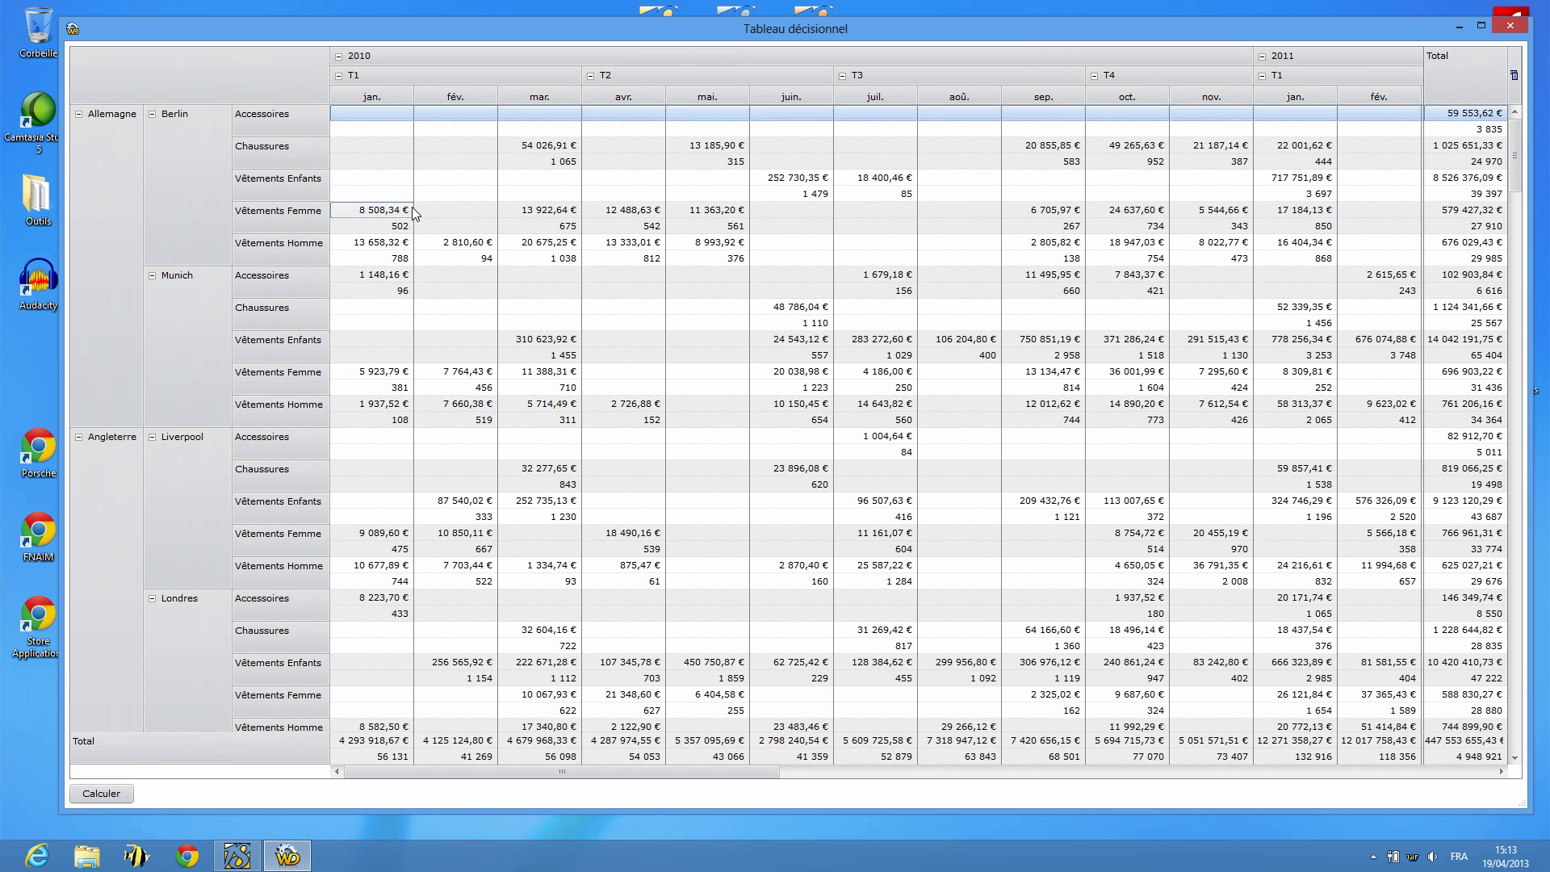
left_click(338, 57)
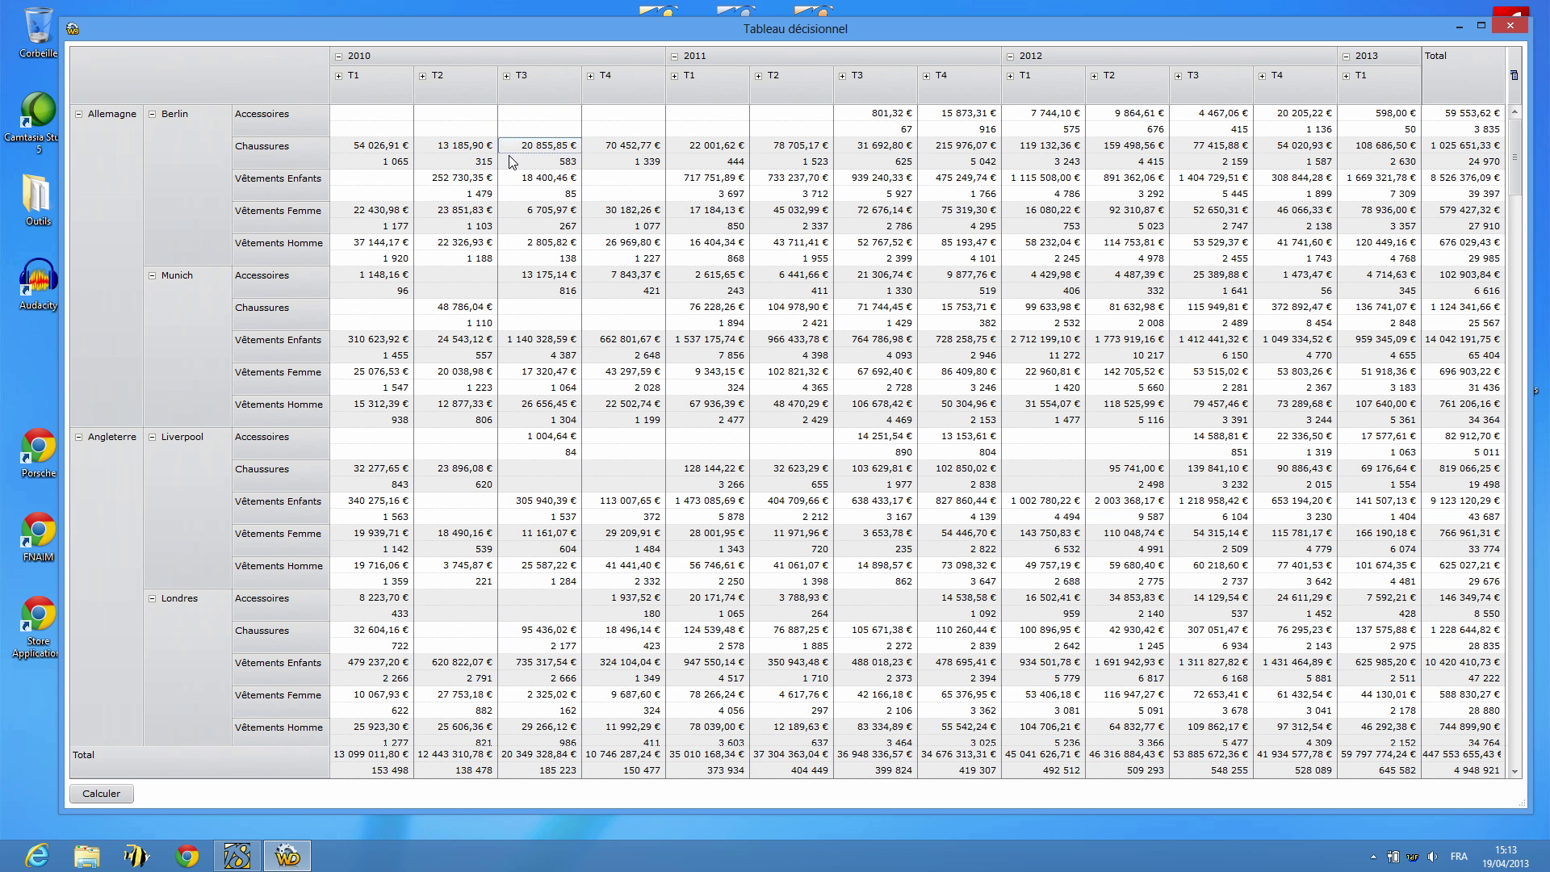
View the copy, export and save options offered for a pivot table cell, and close the running window
left_click(609, 214)
right_click(609, 214)
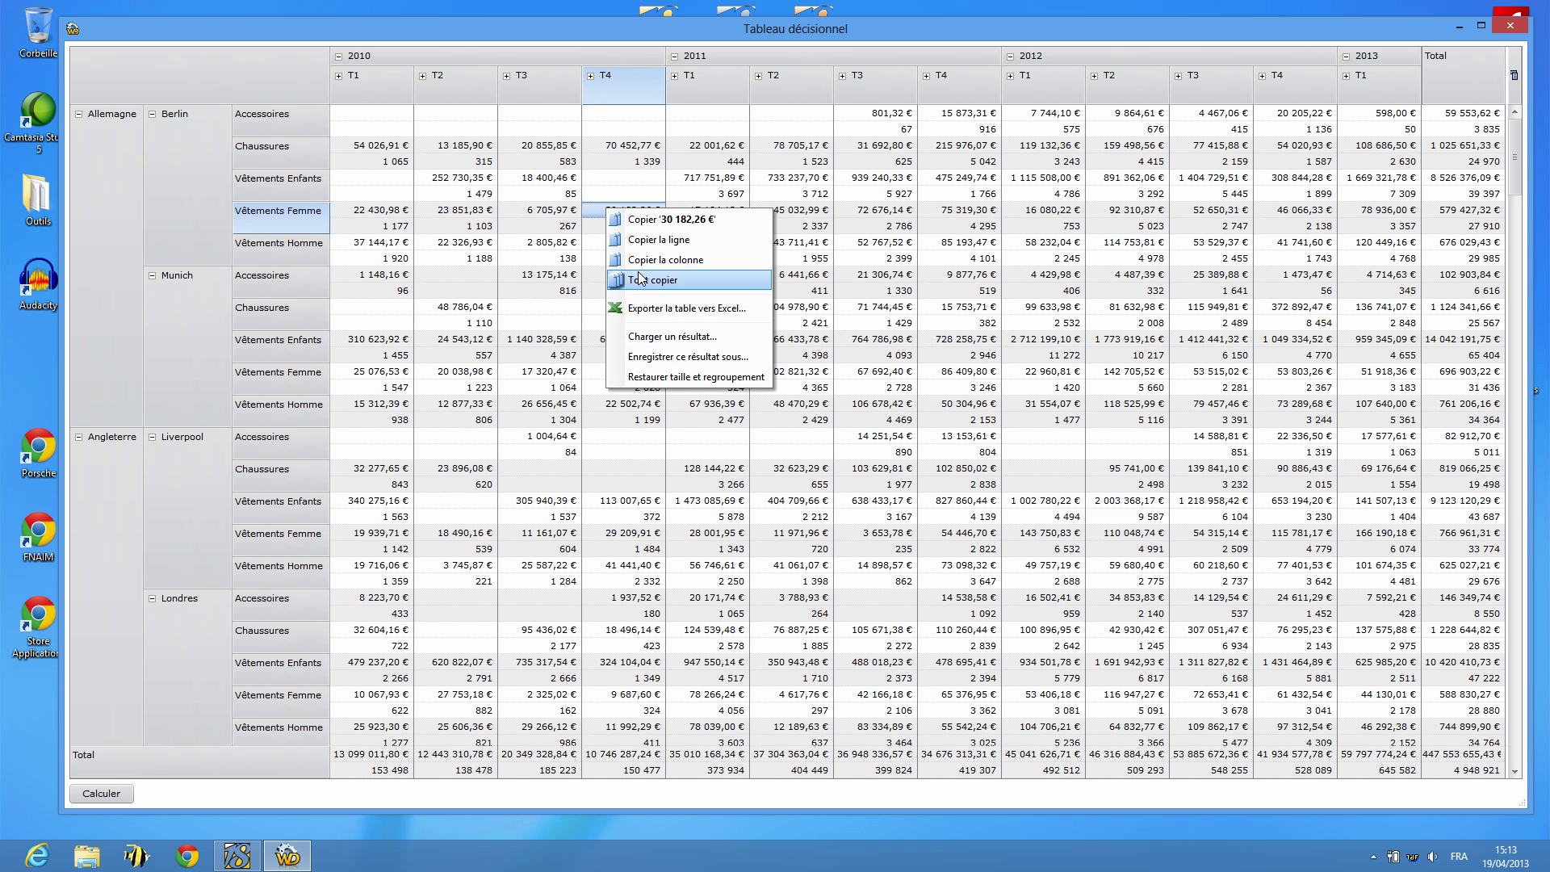
left_click(581, 211)
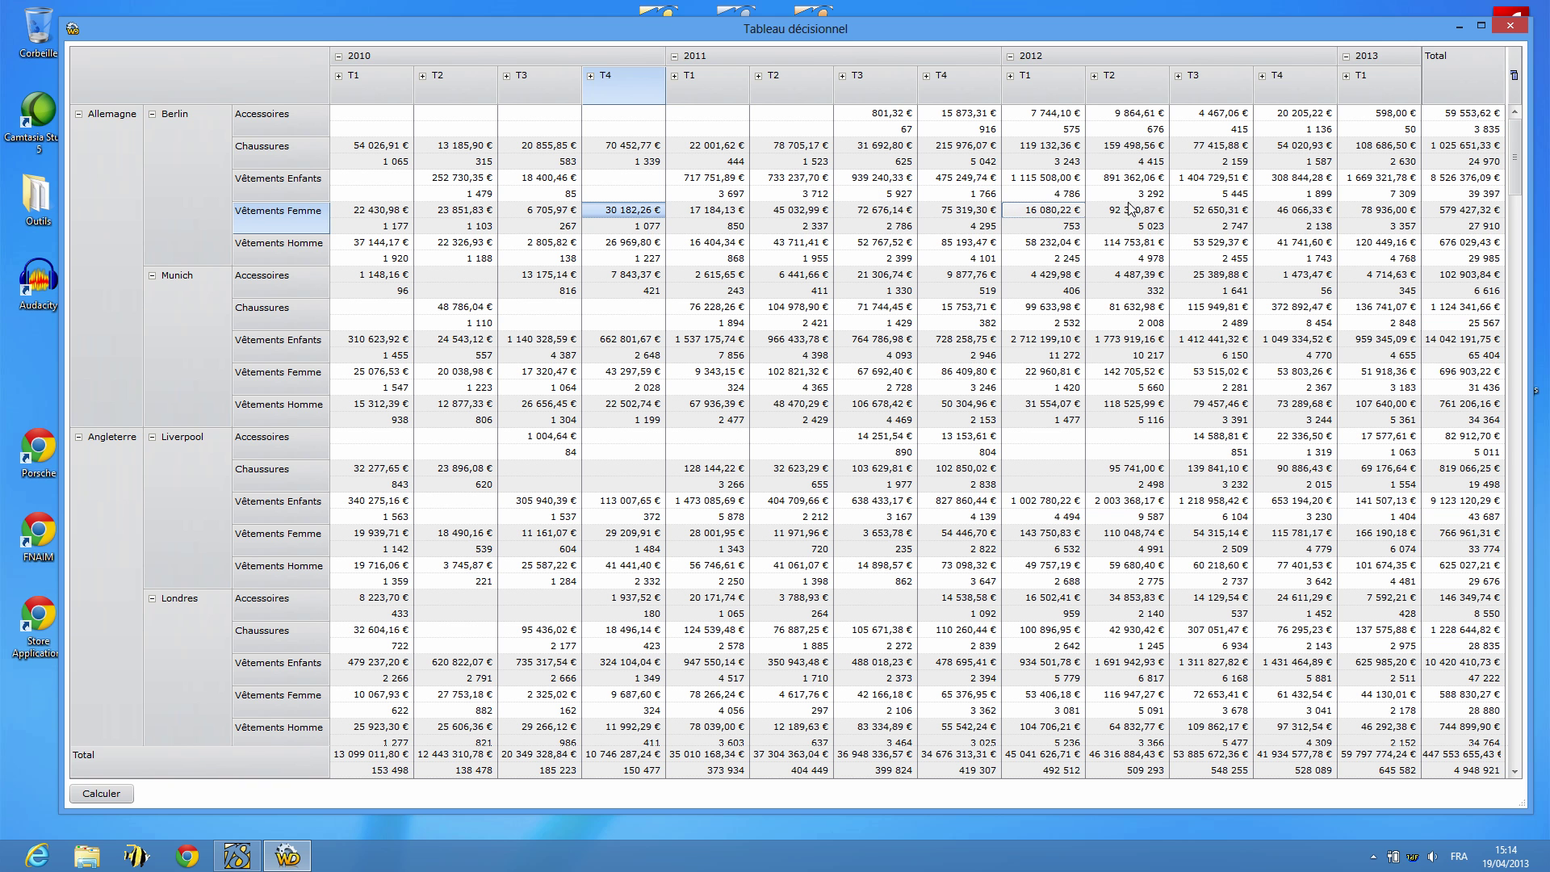
left_click(1509, 26)
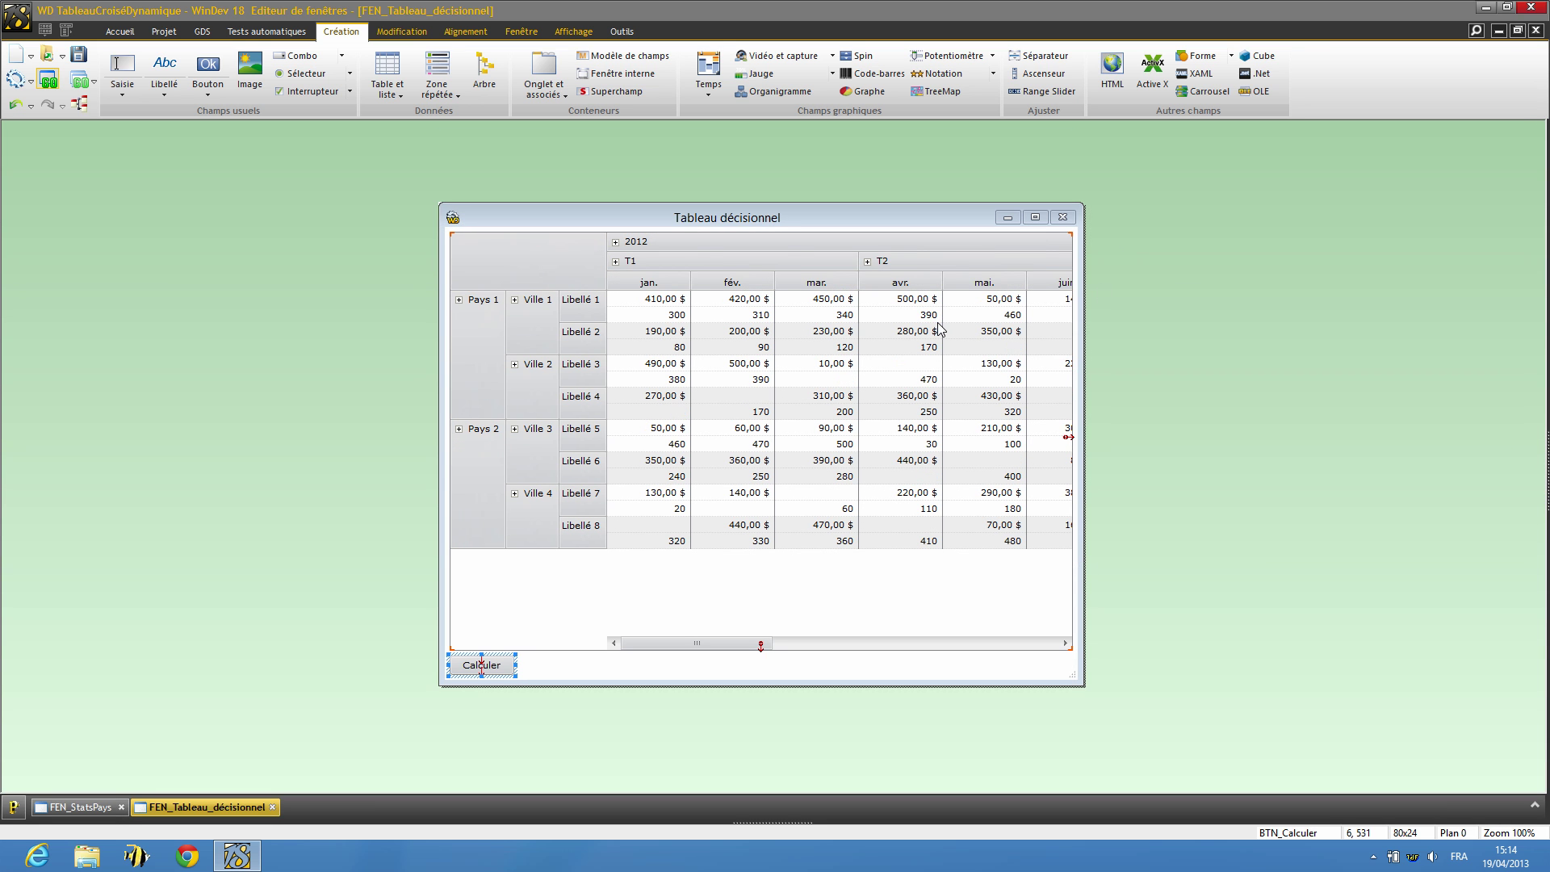
Open the pivot table field's description and examine the available positions for values and totals
left_click(899, 394)
right_click(898, 393)
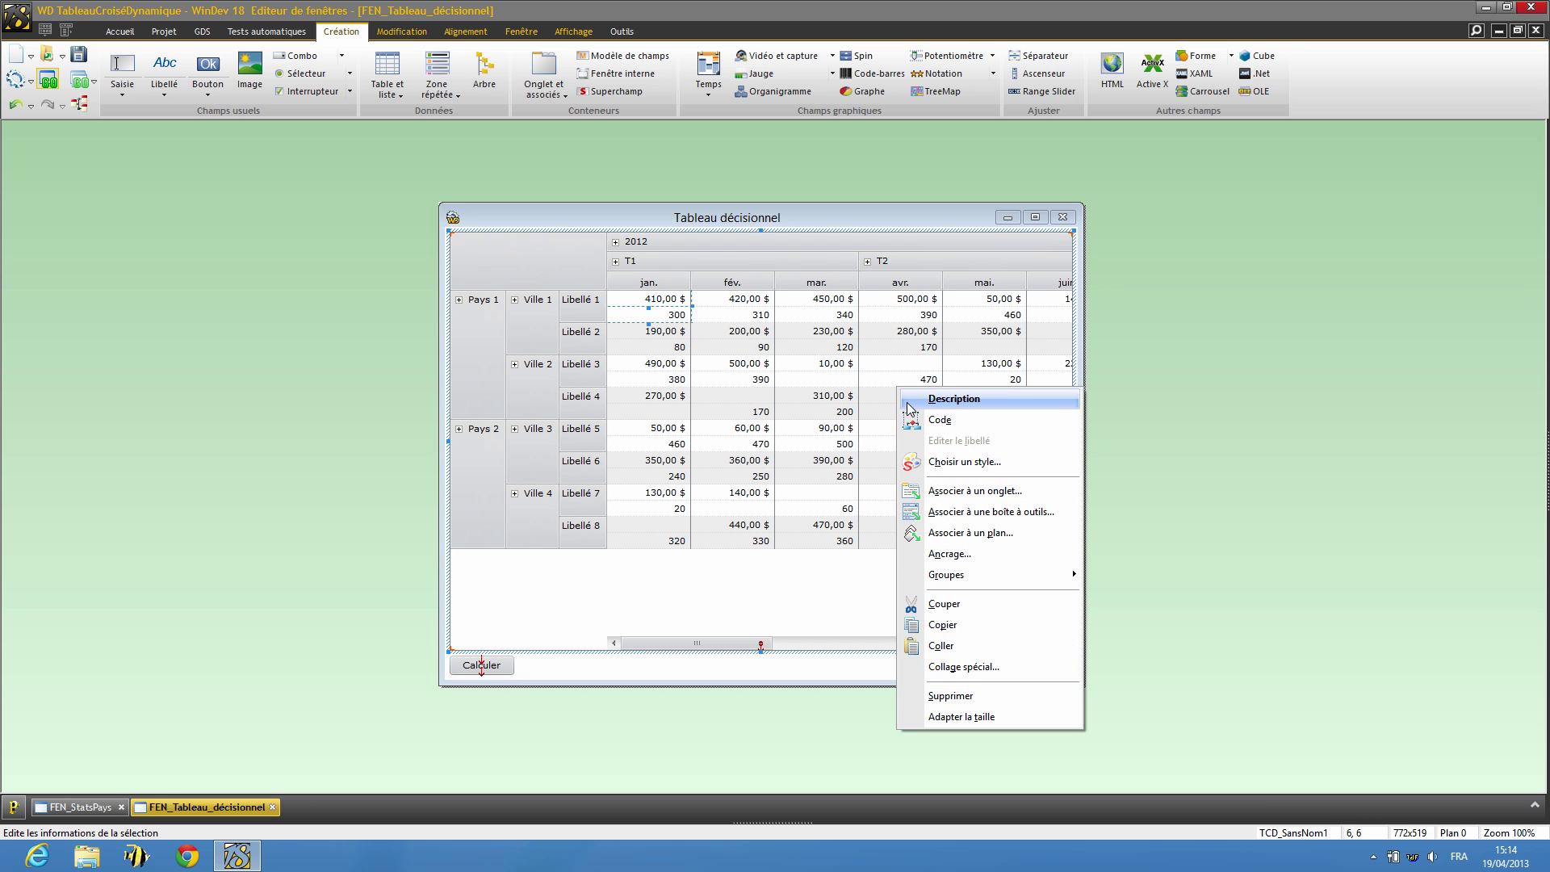
left_click(909, 400)
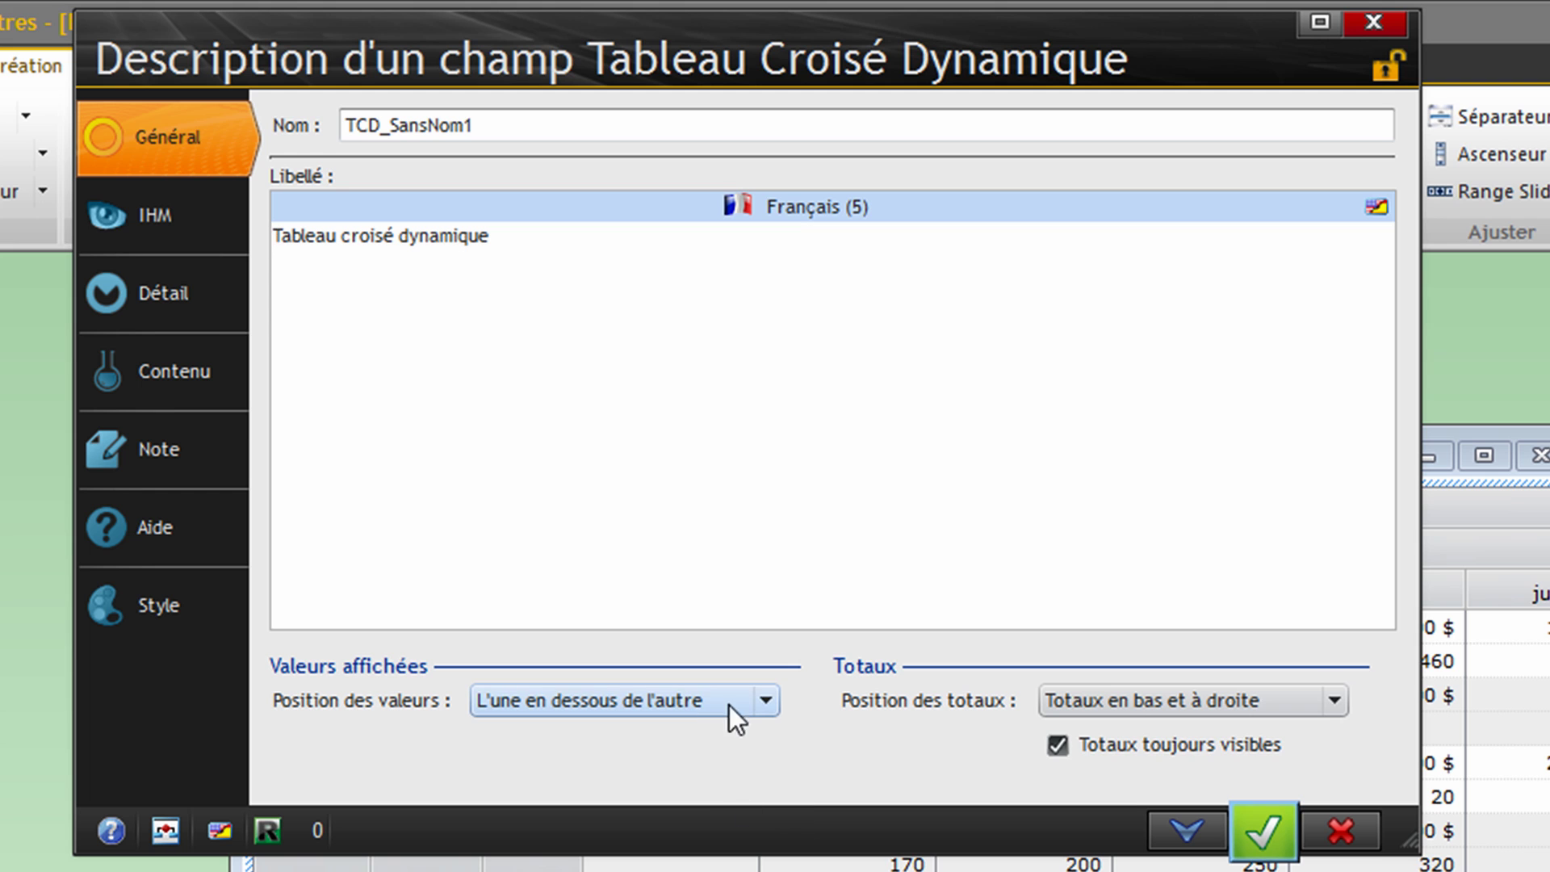
left_click(763, 701)
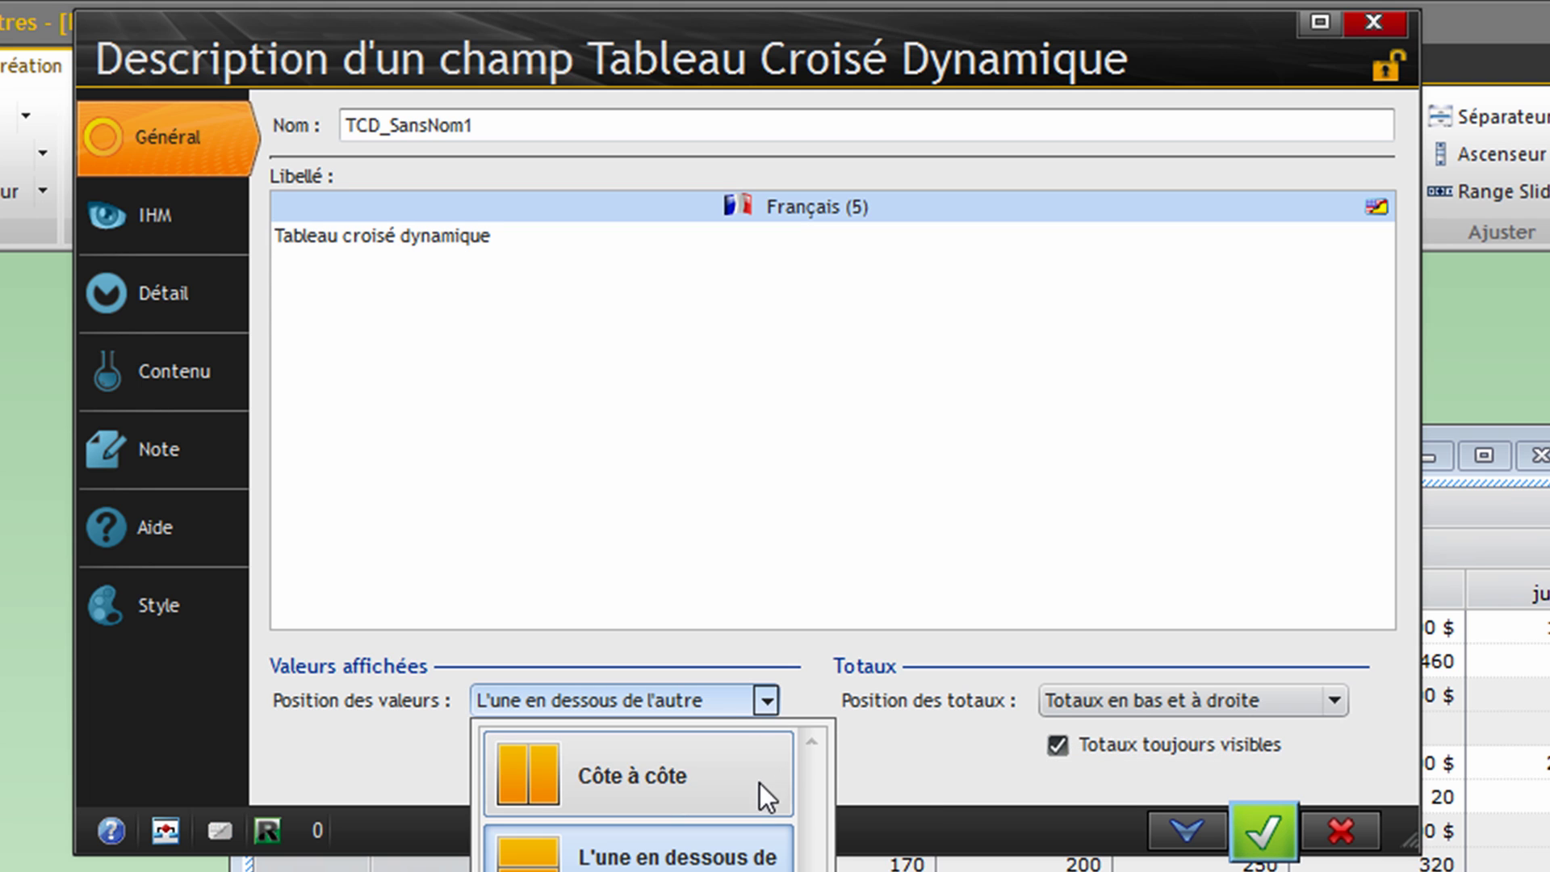
left_click(898, 768)
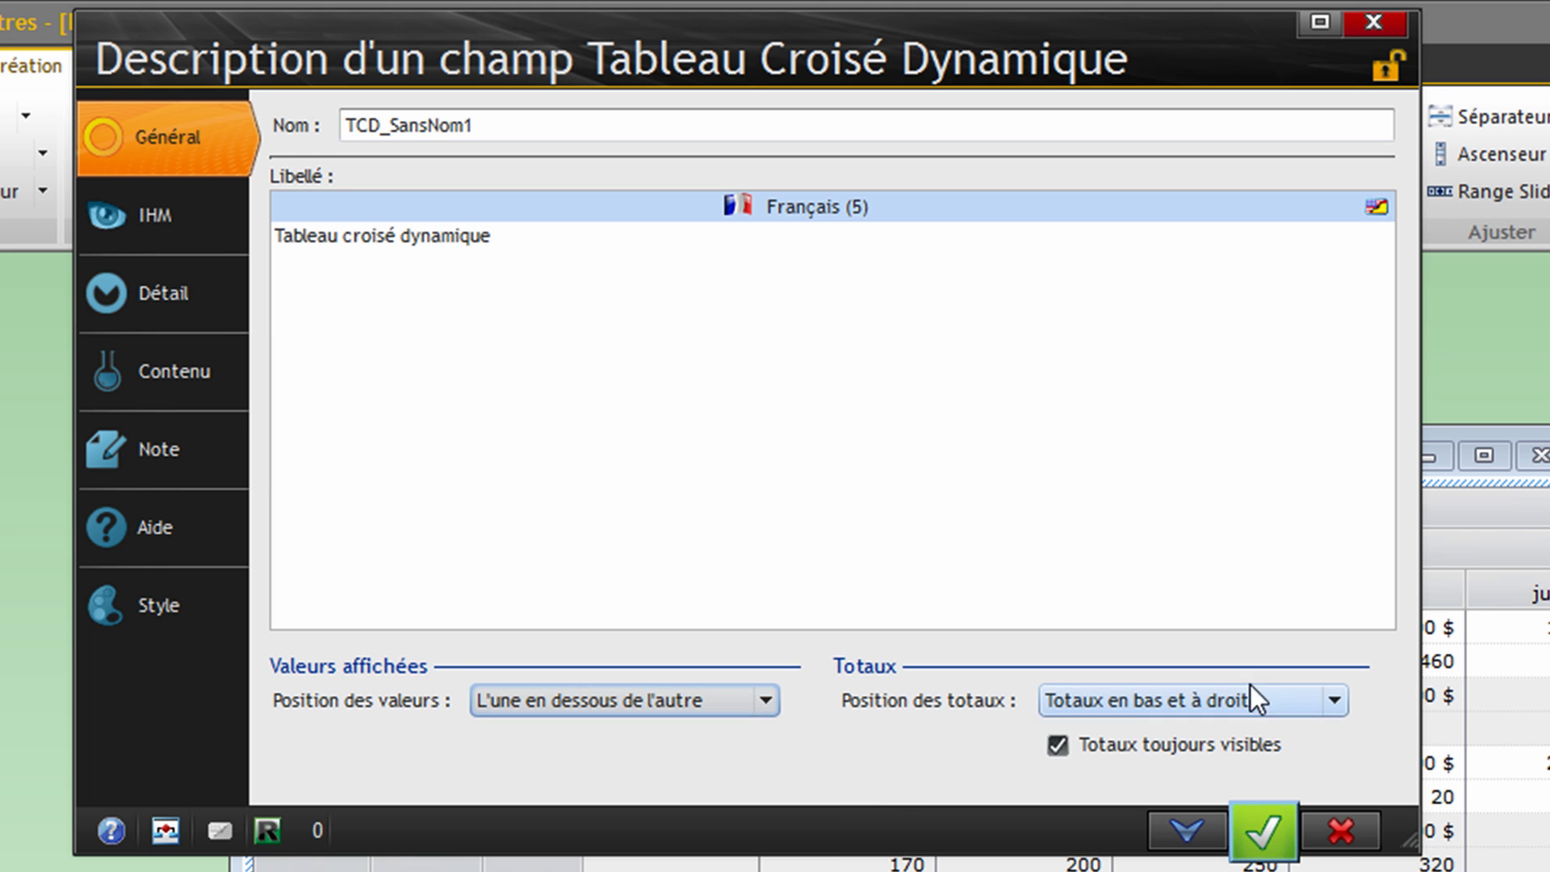
left_click(1257, 701)
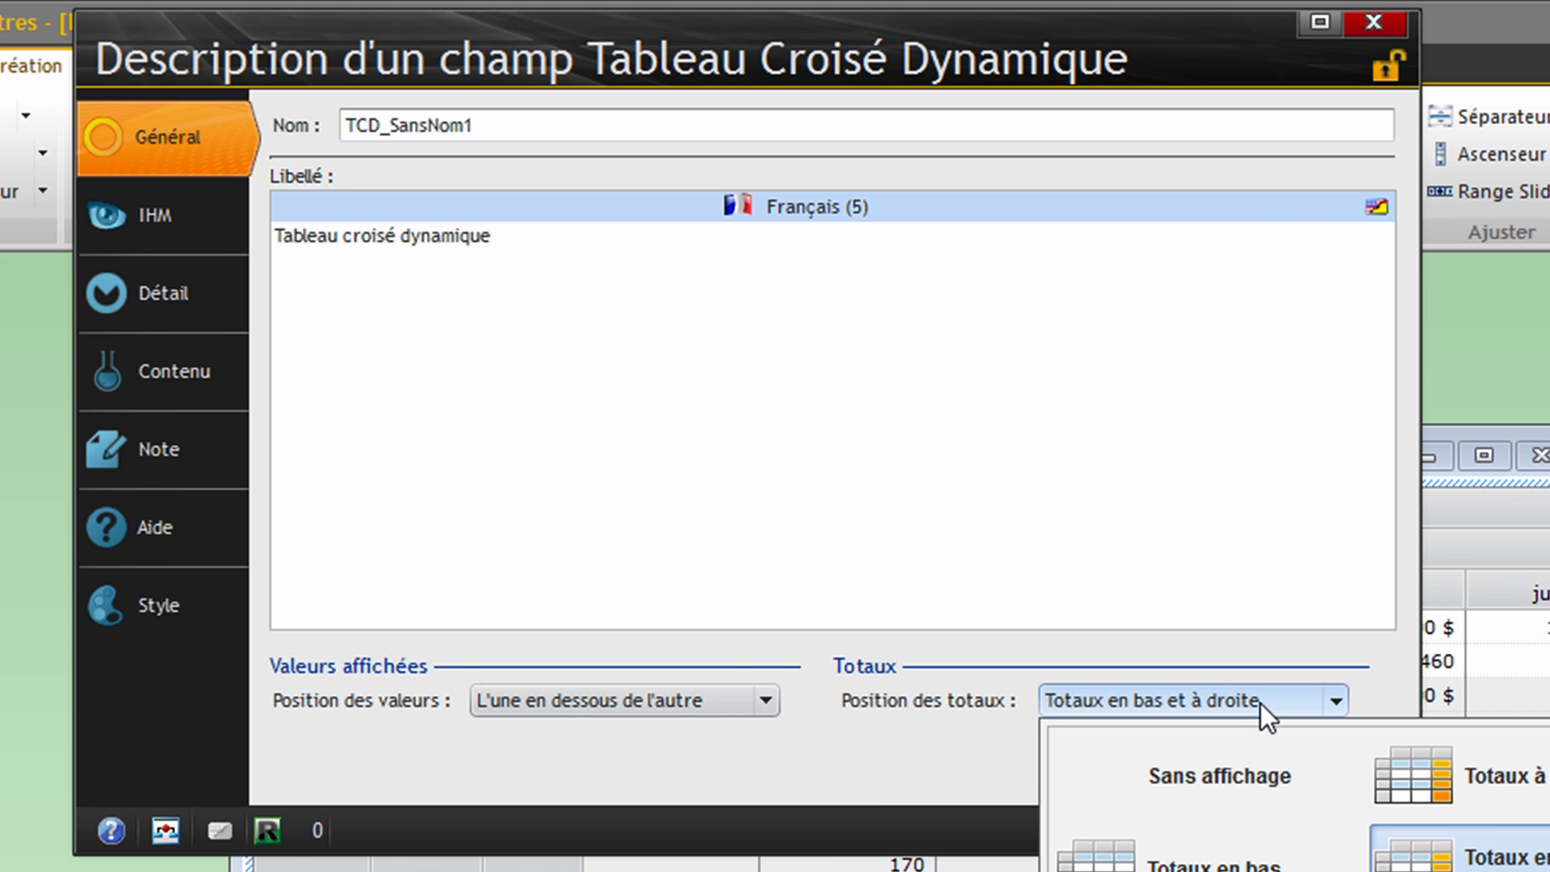
left_click(1261, 704)
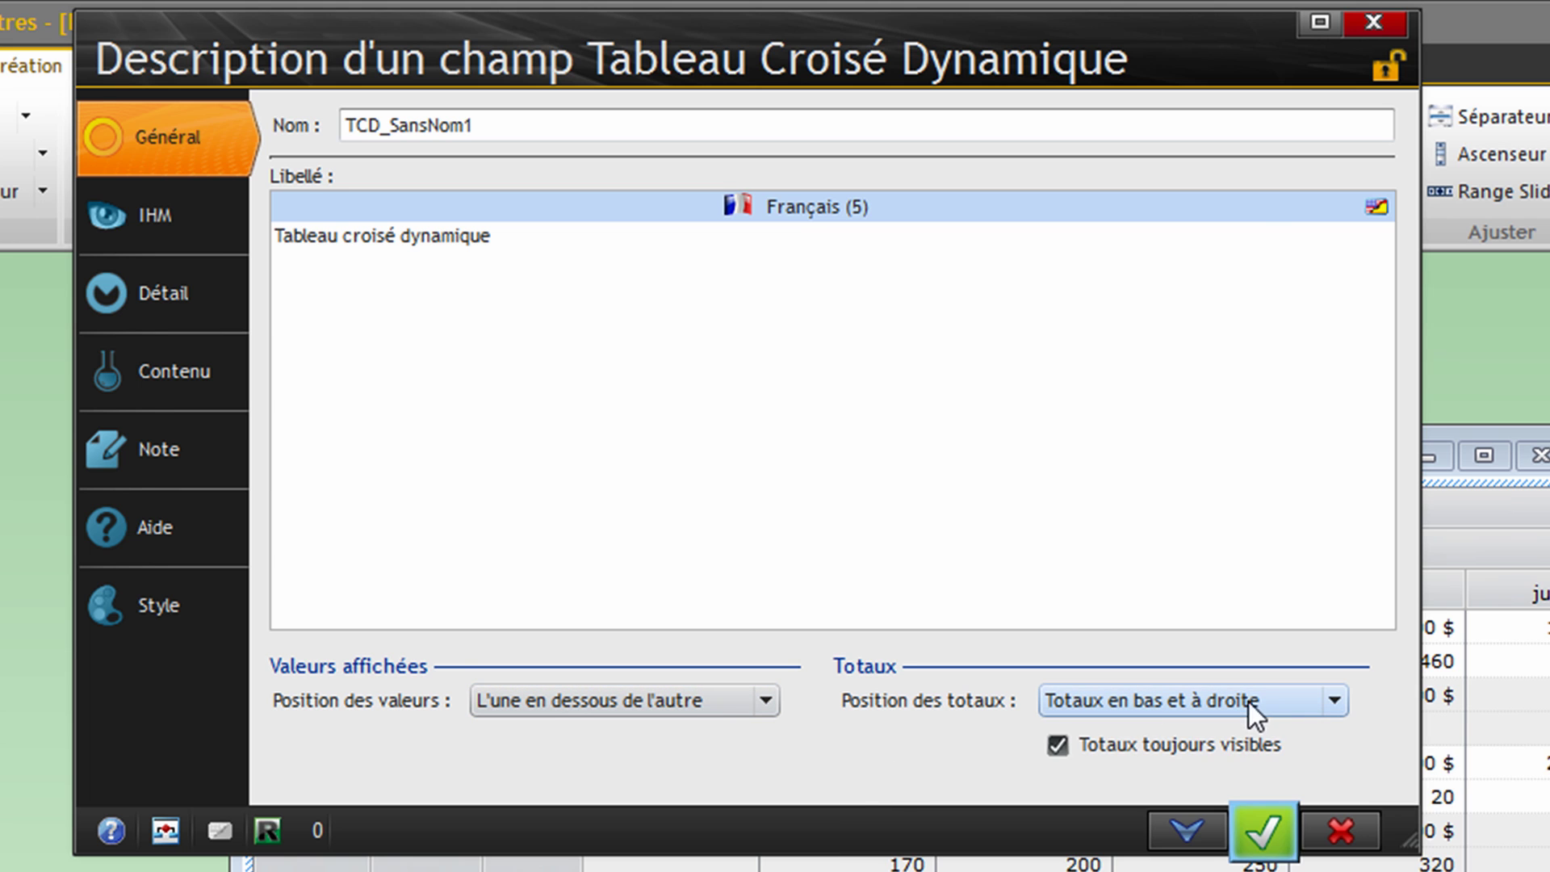
Examine the row selection modes in the pivot table's IHM settings and review its content definition
left_click(132, 235)
left_click(948, 152)
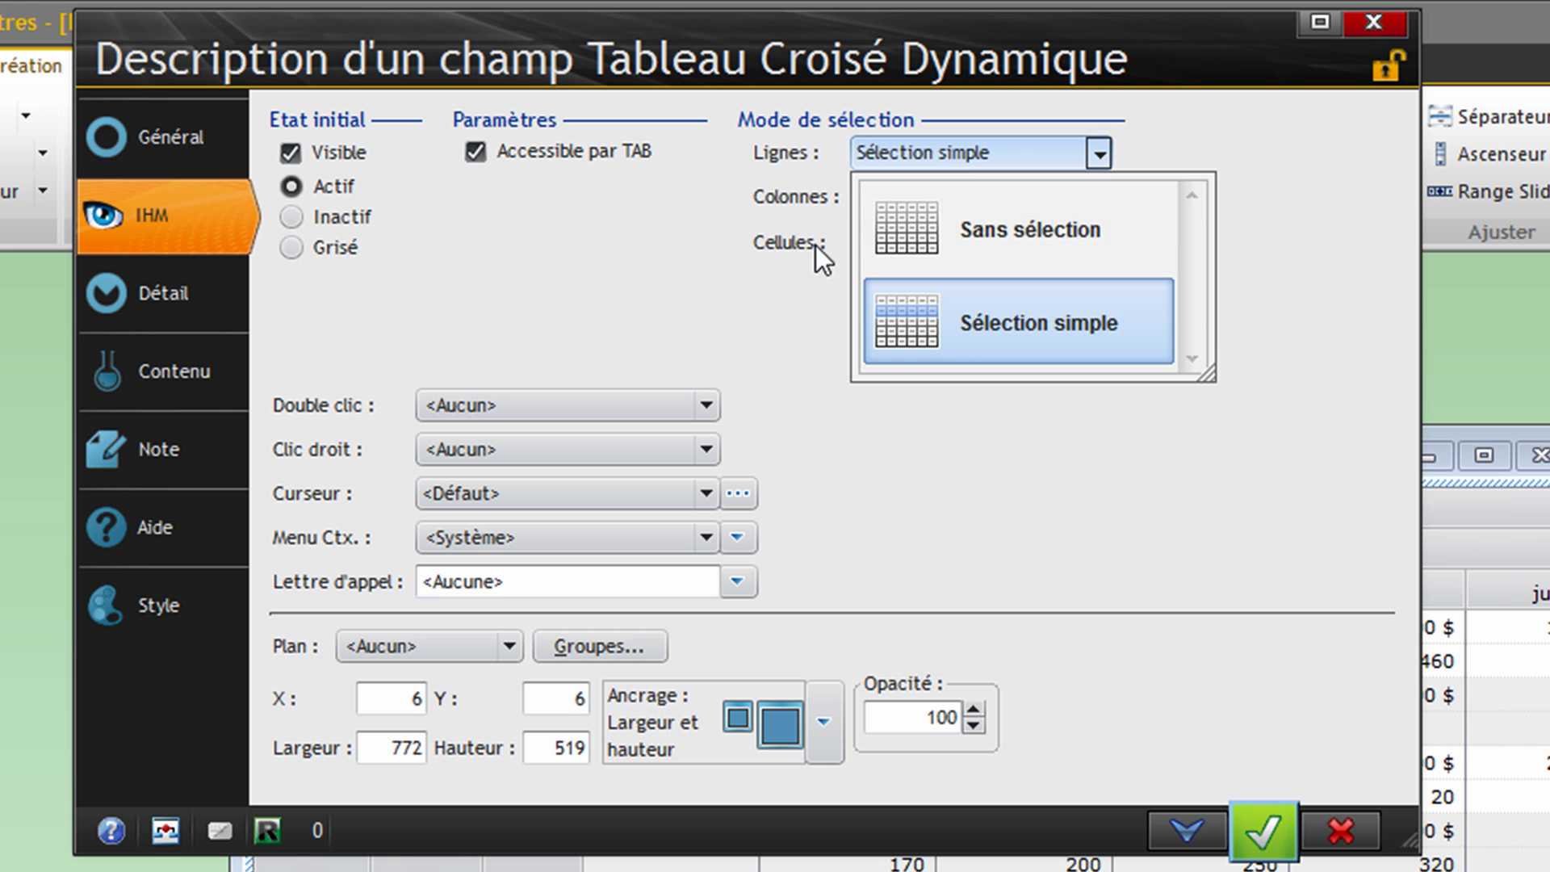
left_click(785, 226)
left_click(172, 360)
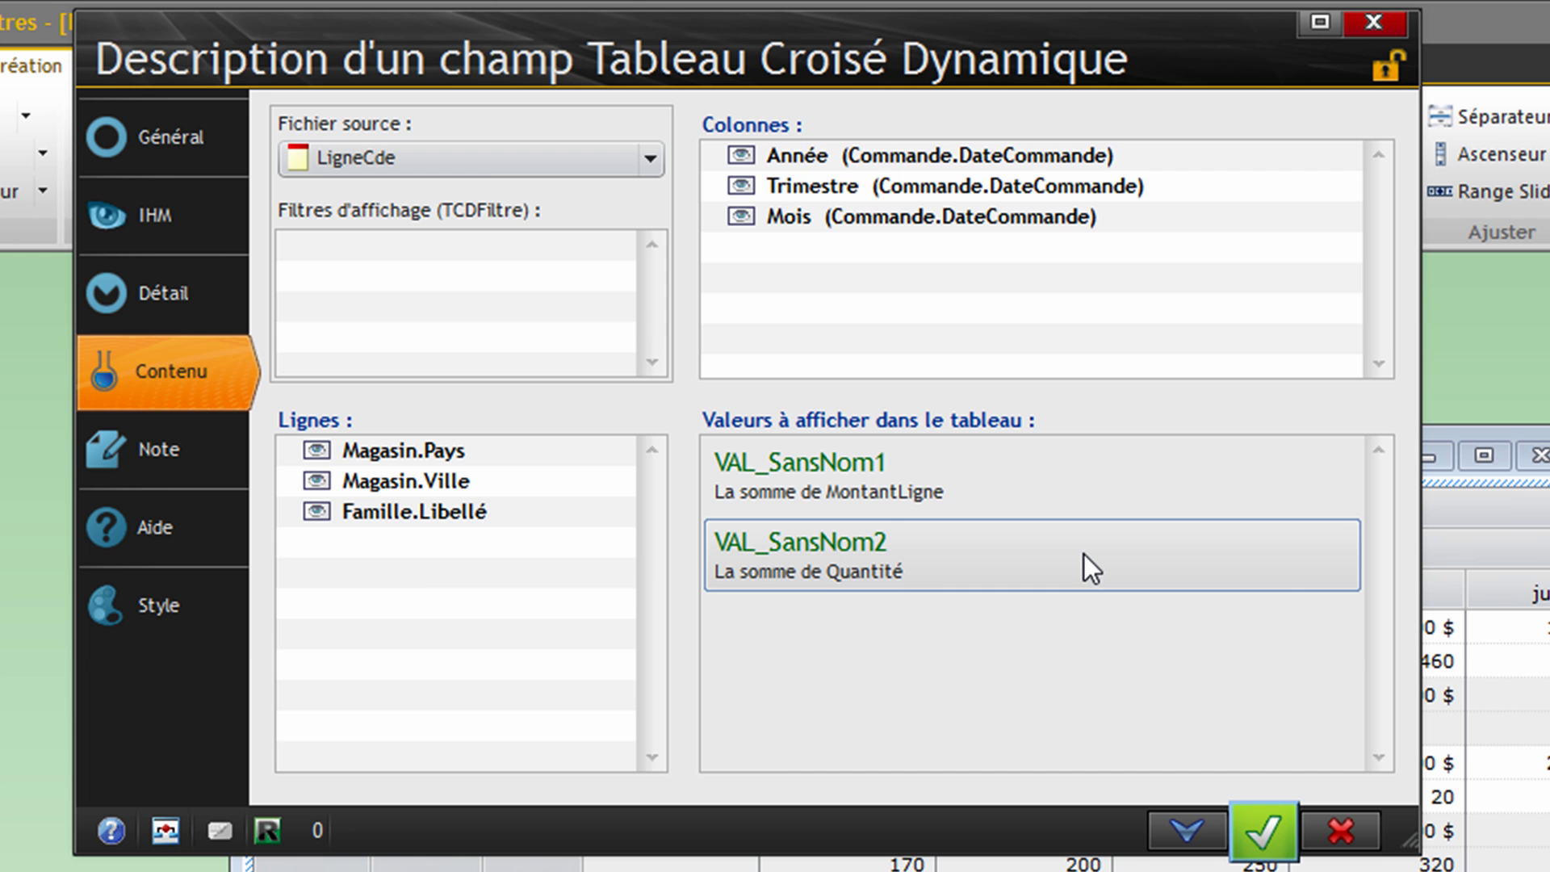
View the list of pivot table elements whose style can be customised
left_click(180, 604)
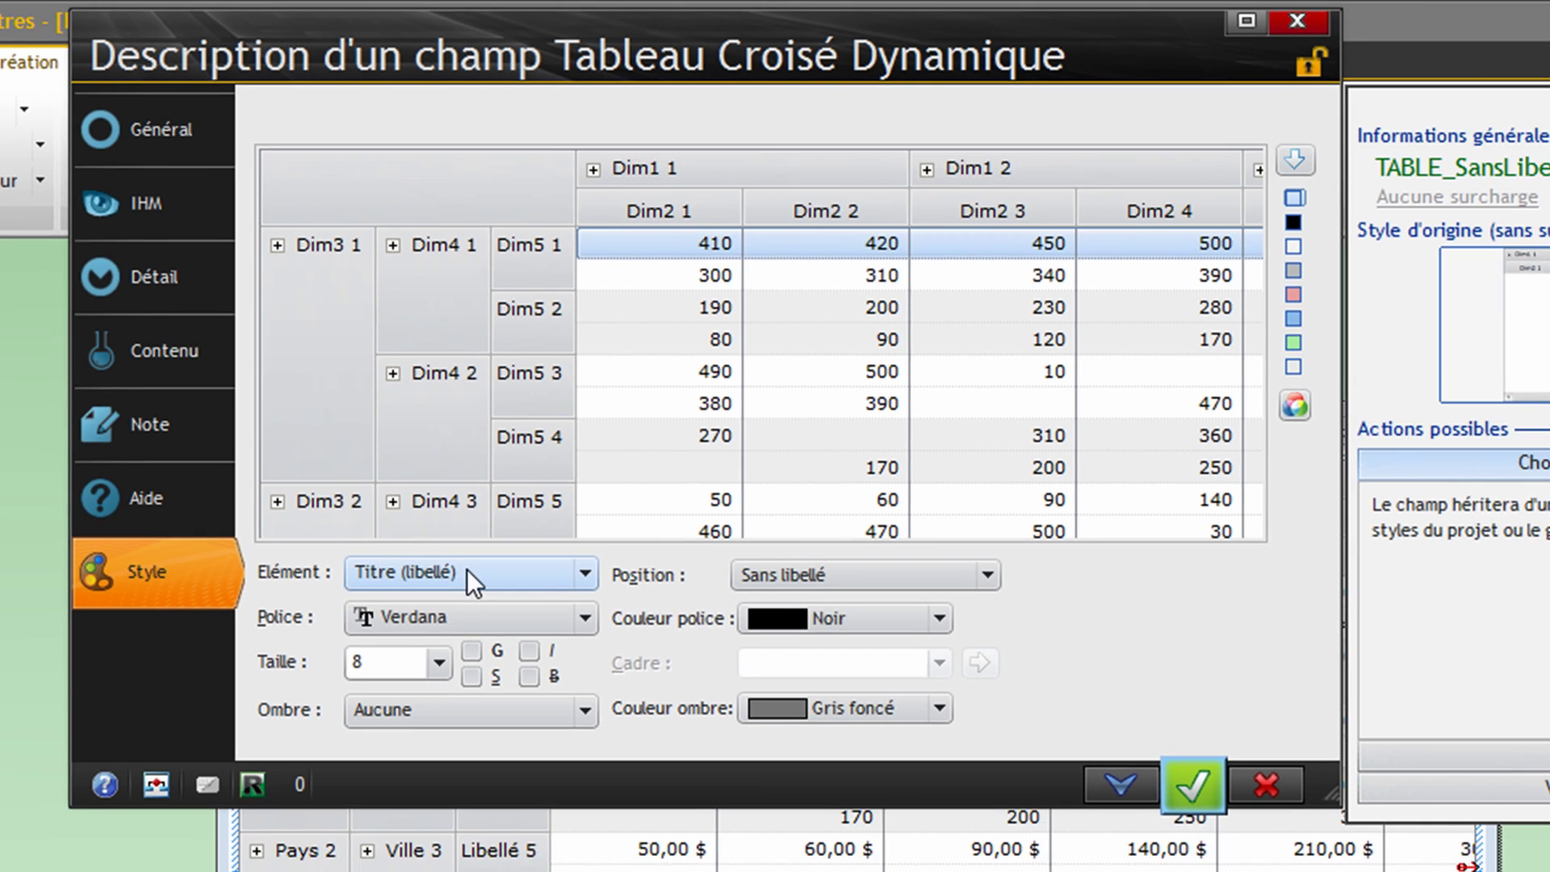
left_click(467, 572)
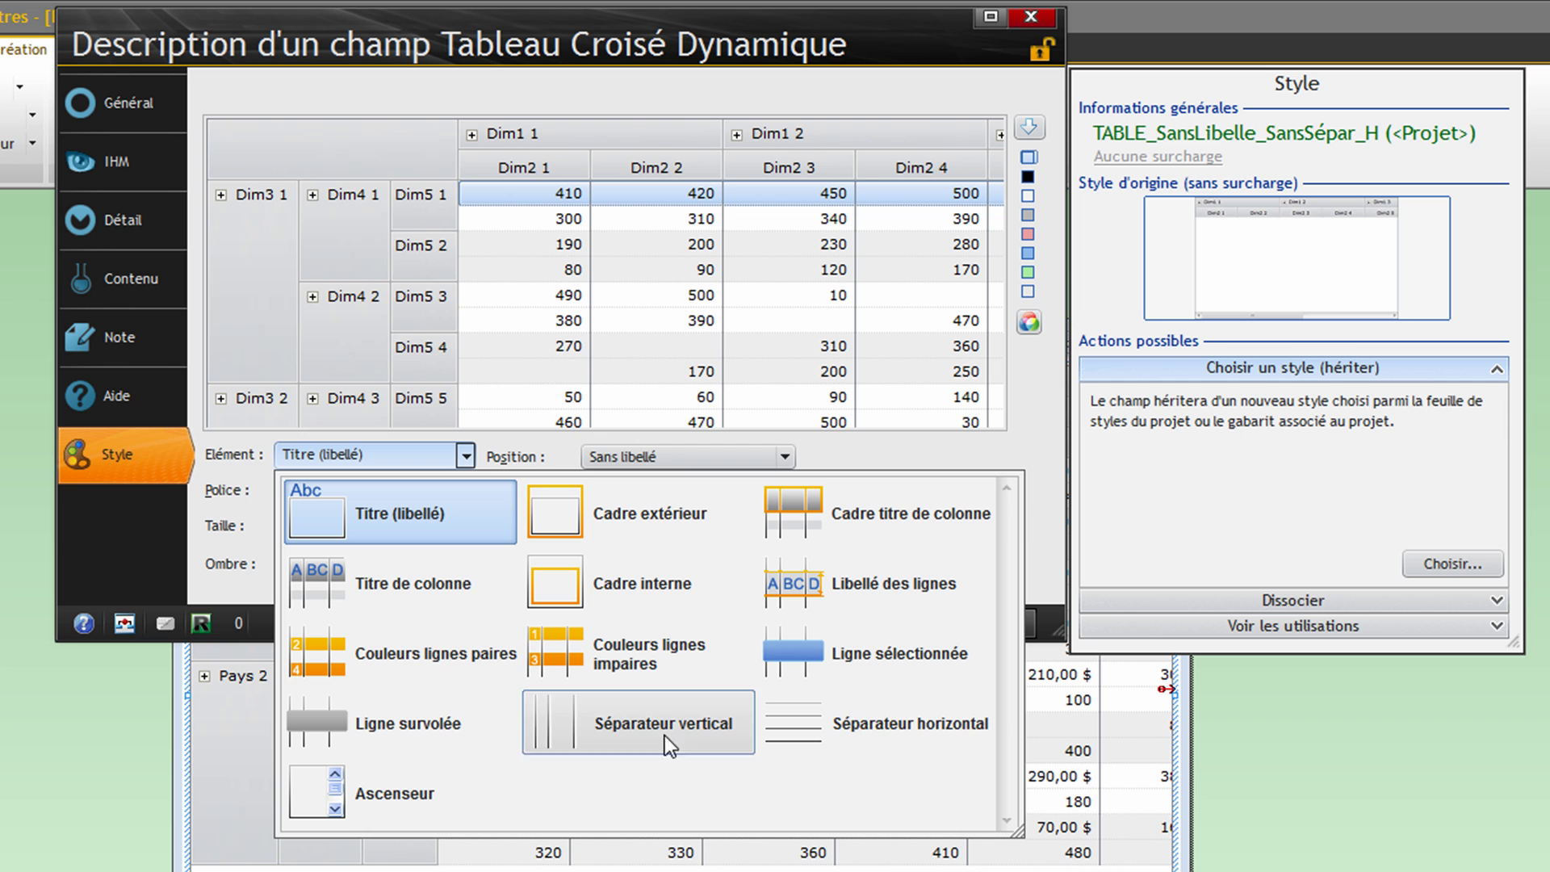
left_click(209, 526)
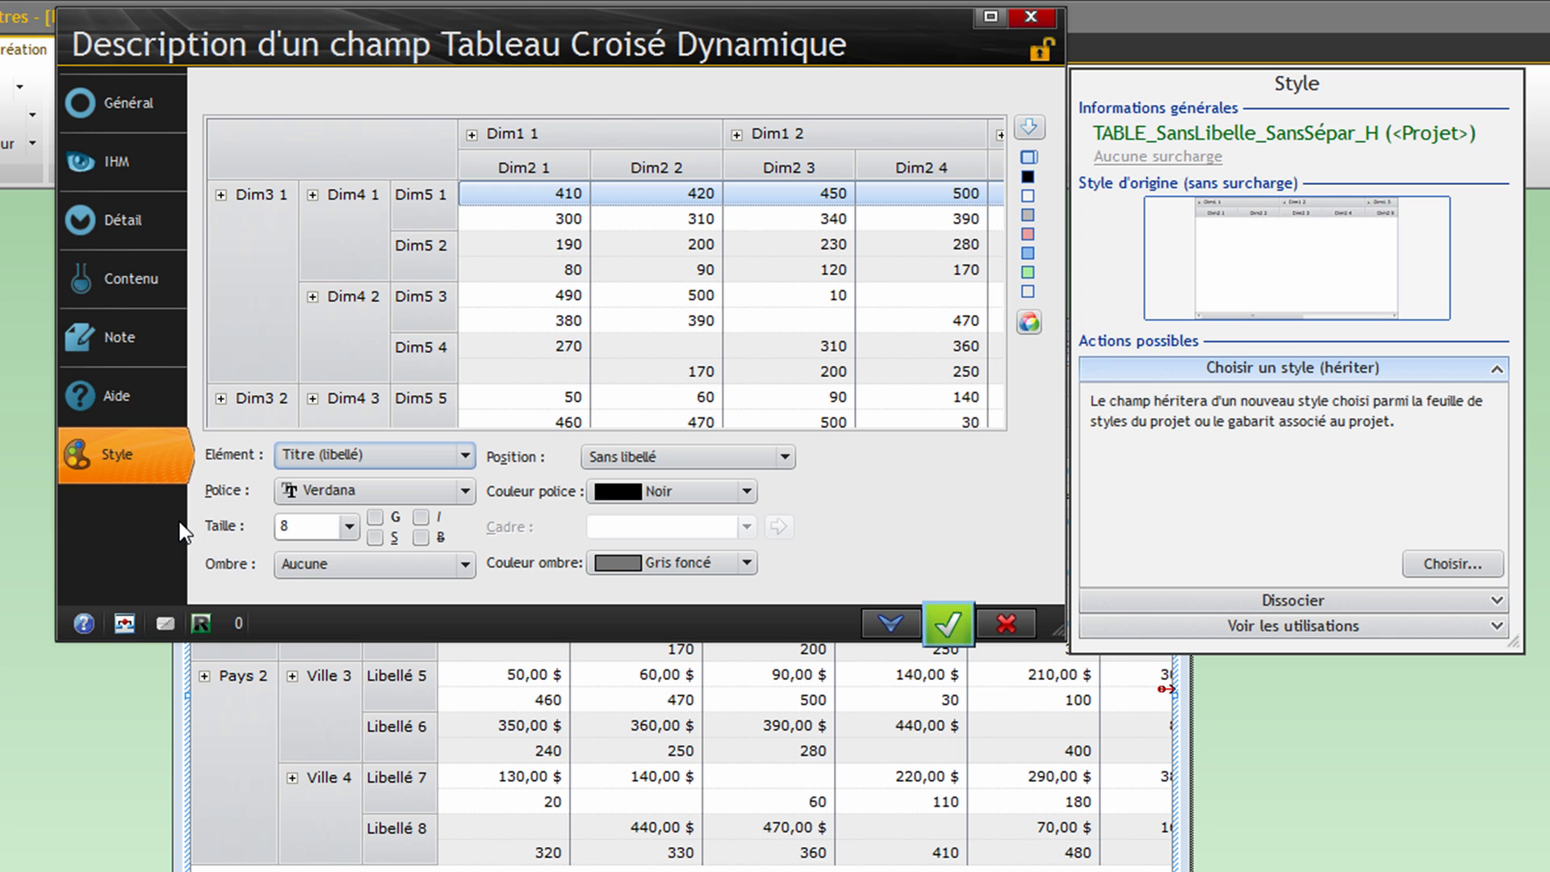
Set the Trimestre column header's display mask to "1er trimestre;2ème trimestre;3ème trimestre;4ème trimestre"
left_click(102, 282)
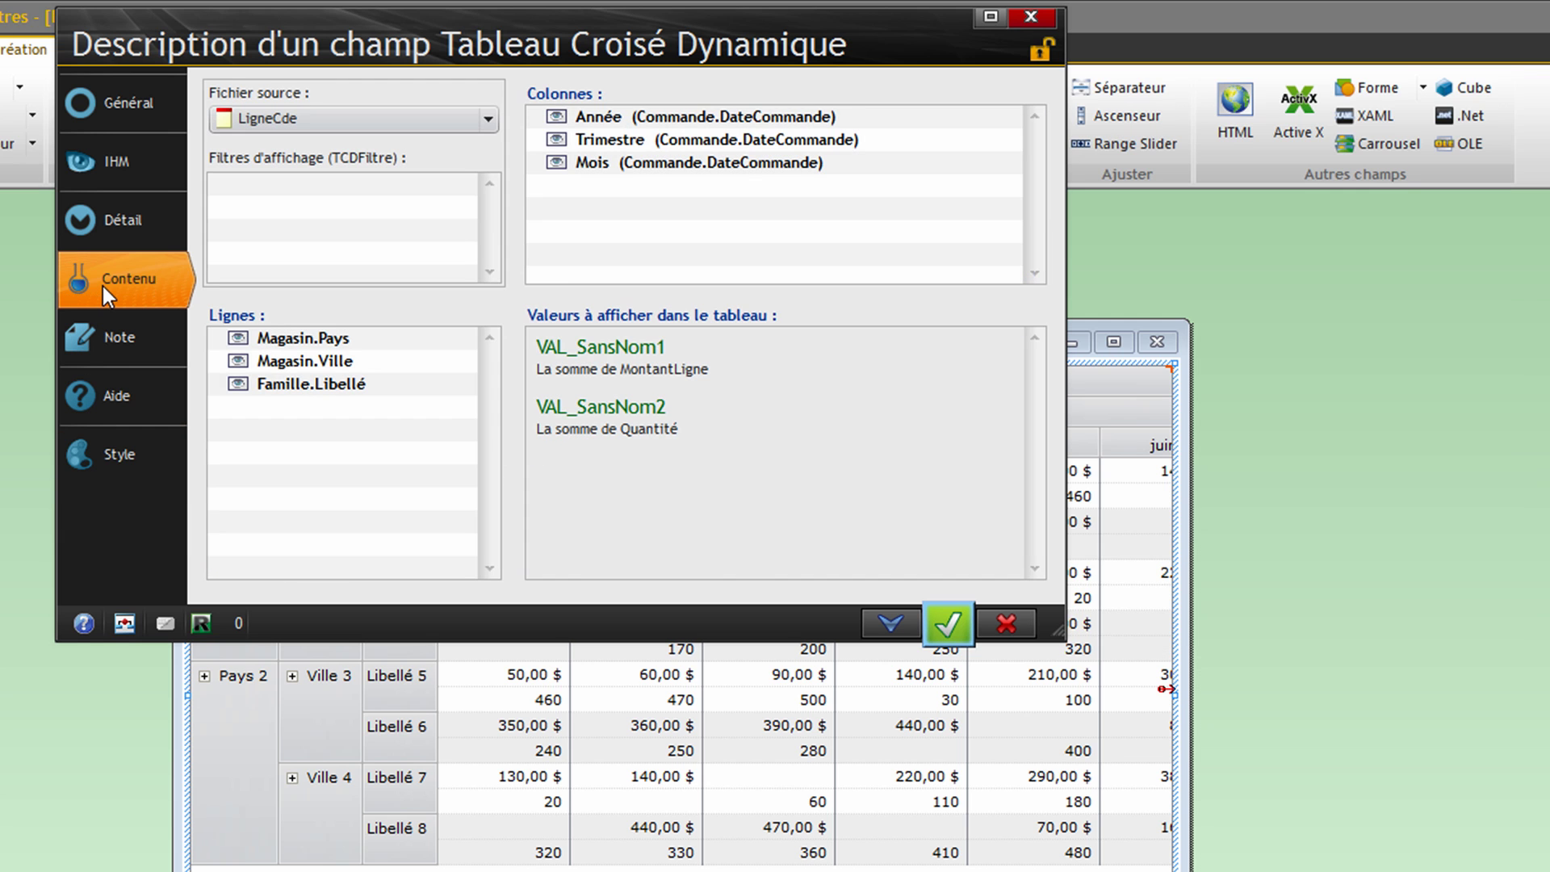
double_click(723, 143)
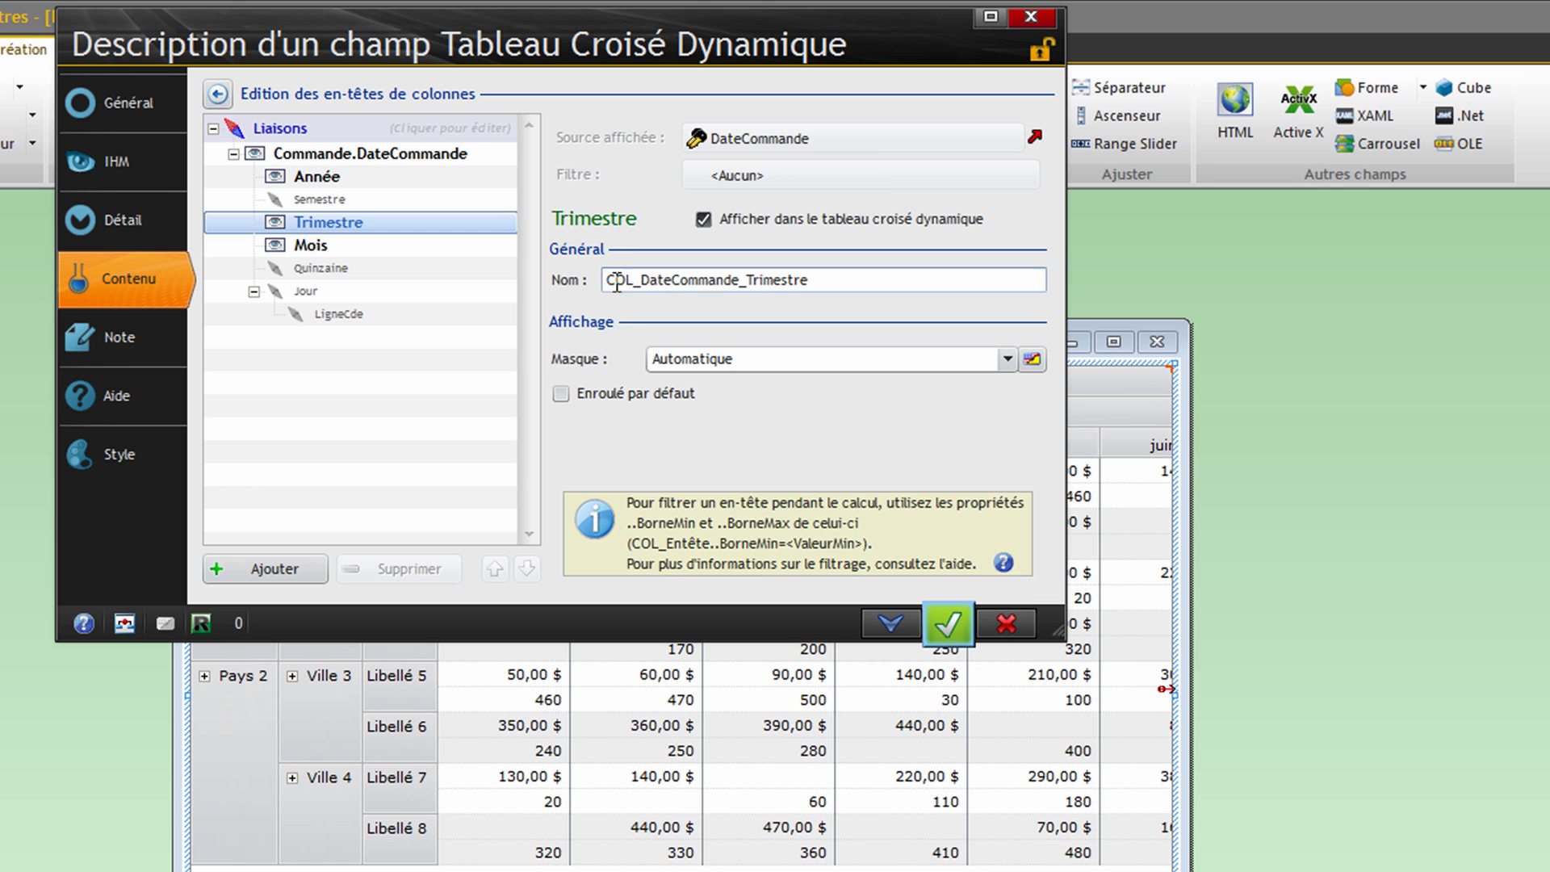
left_click(1009, 360)
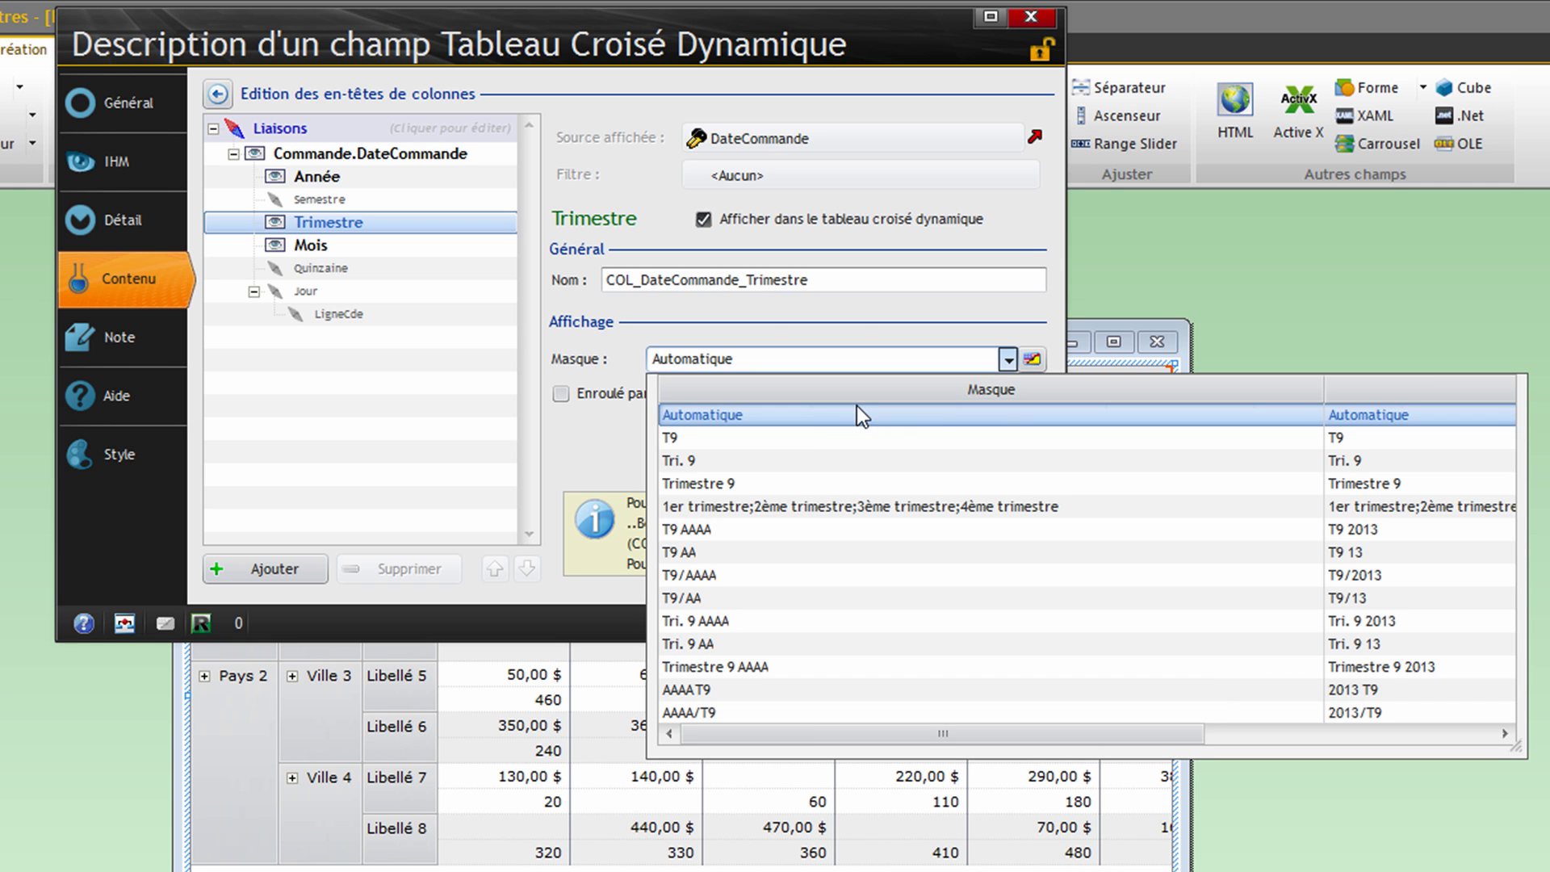
left_click(828, 512)
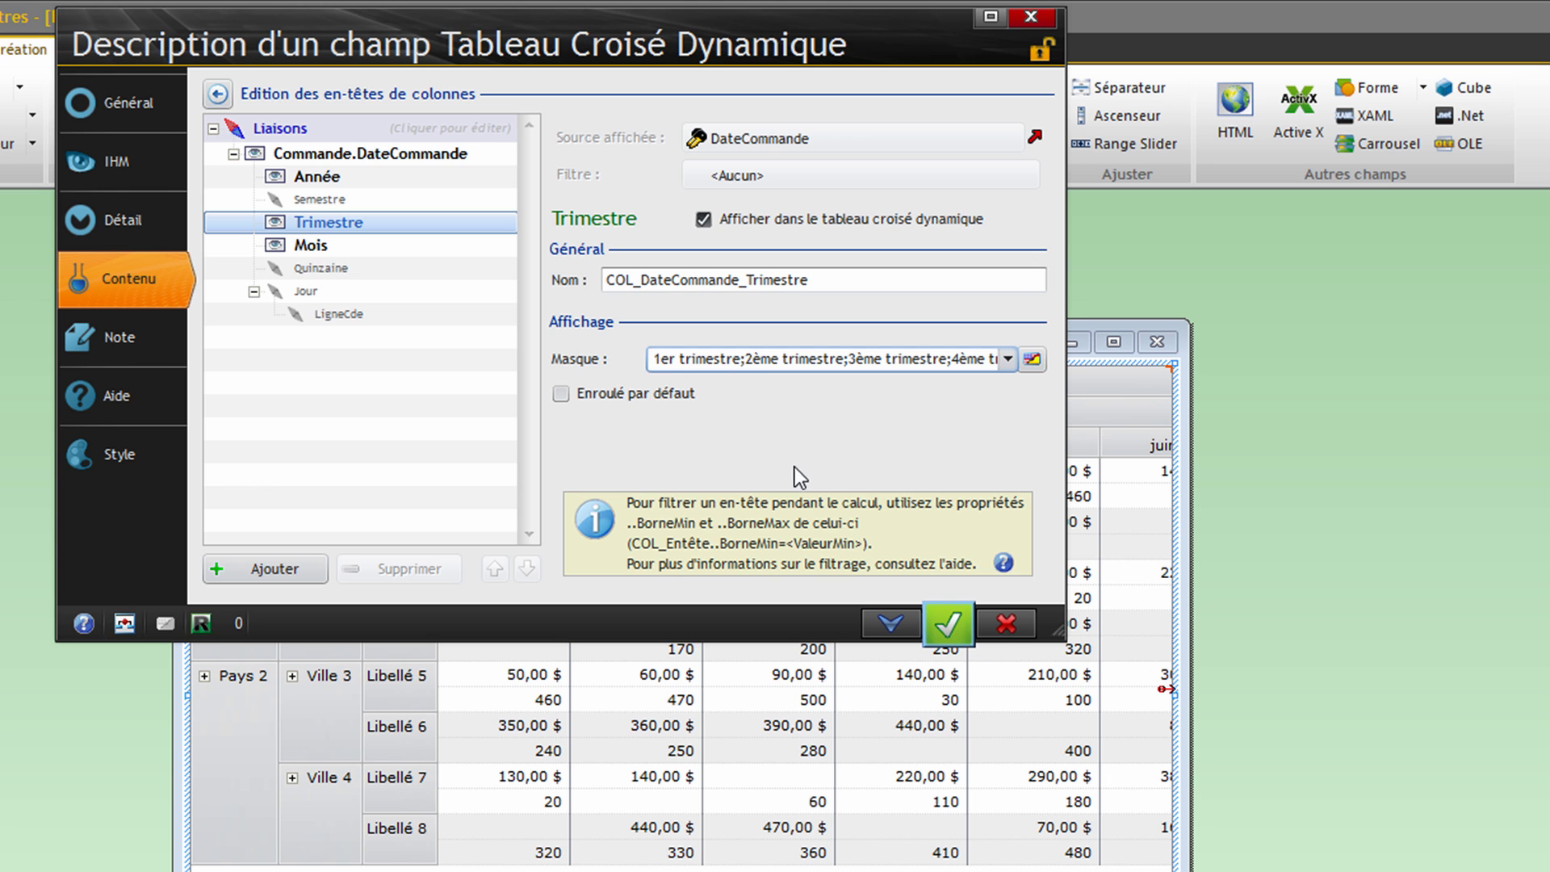
Show the Semestre column header in the pivot table with the mask "1er semestre;2ème semestre" and validate the description
left_click(346, 201)
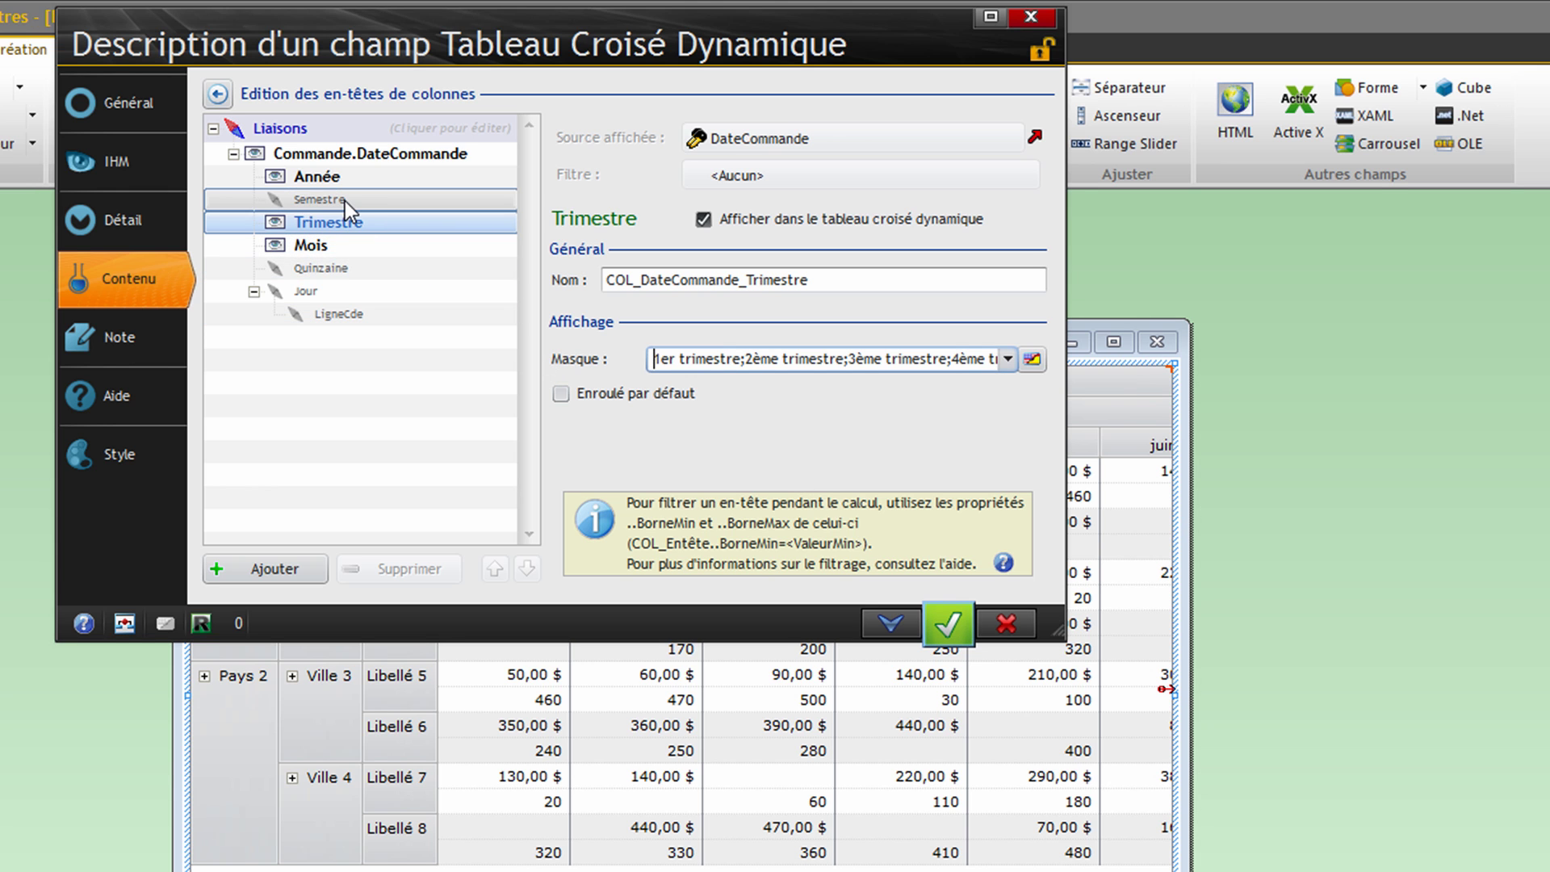
left_click(752, 219)
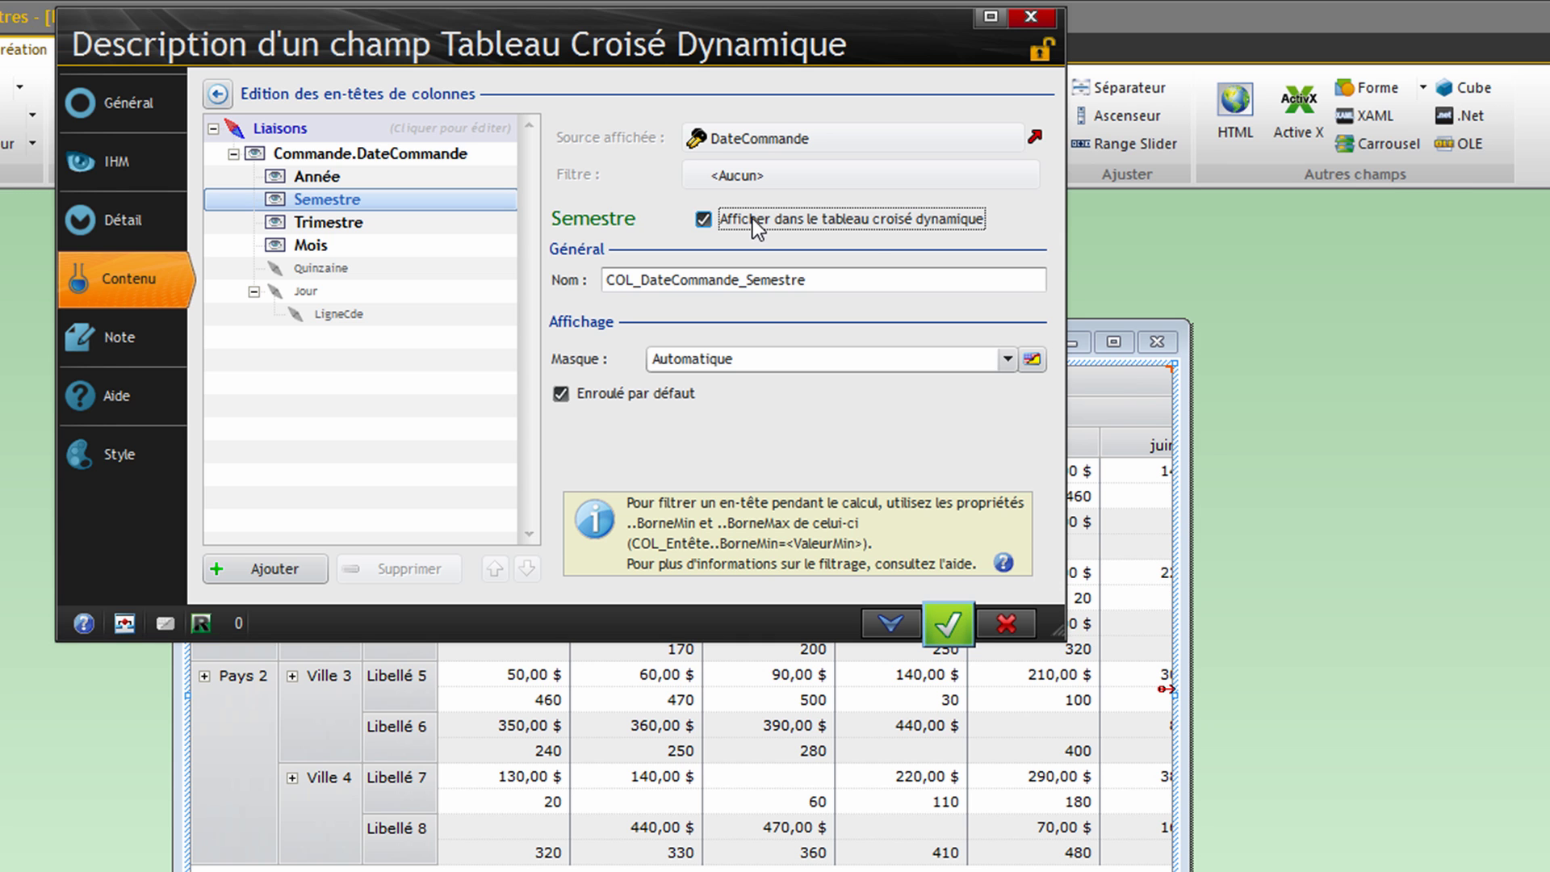
left_click(1009, 361)
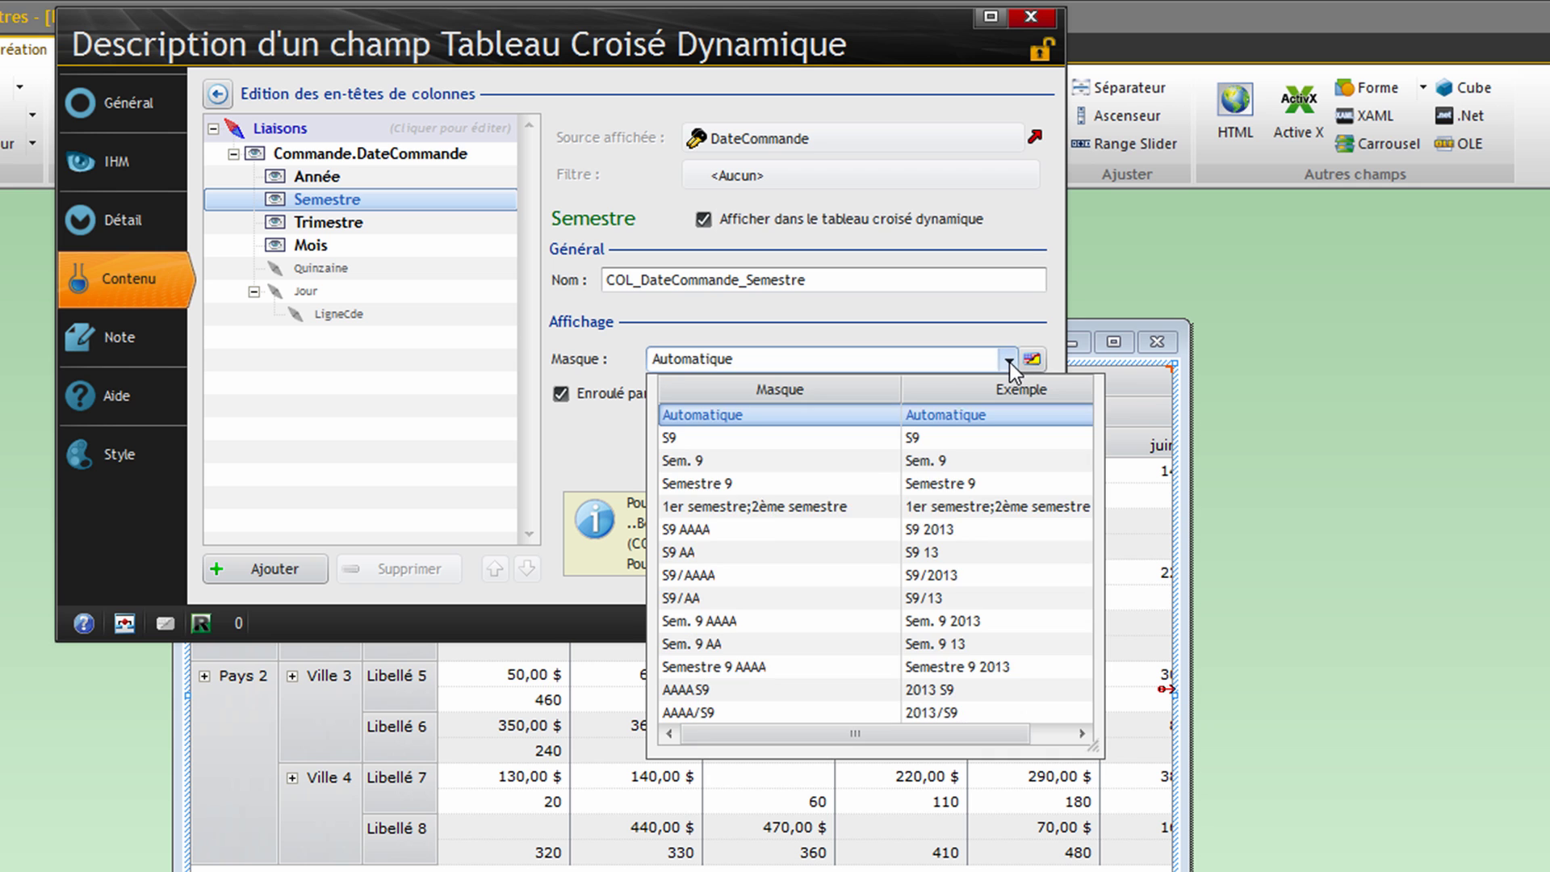
left_click(763, 509)
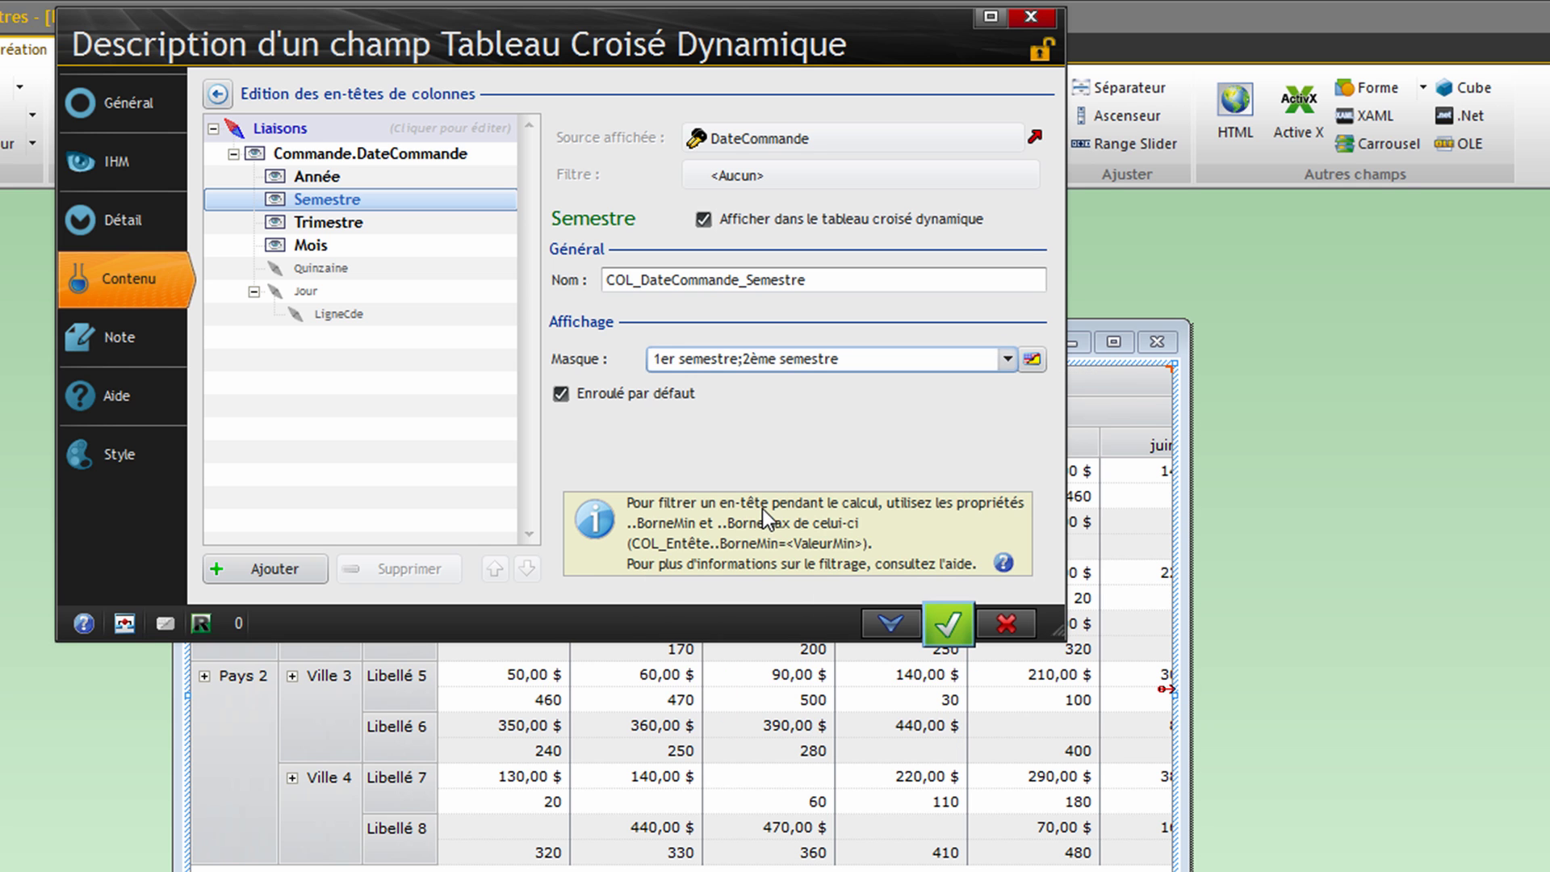
left_click(948, 623)
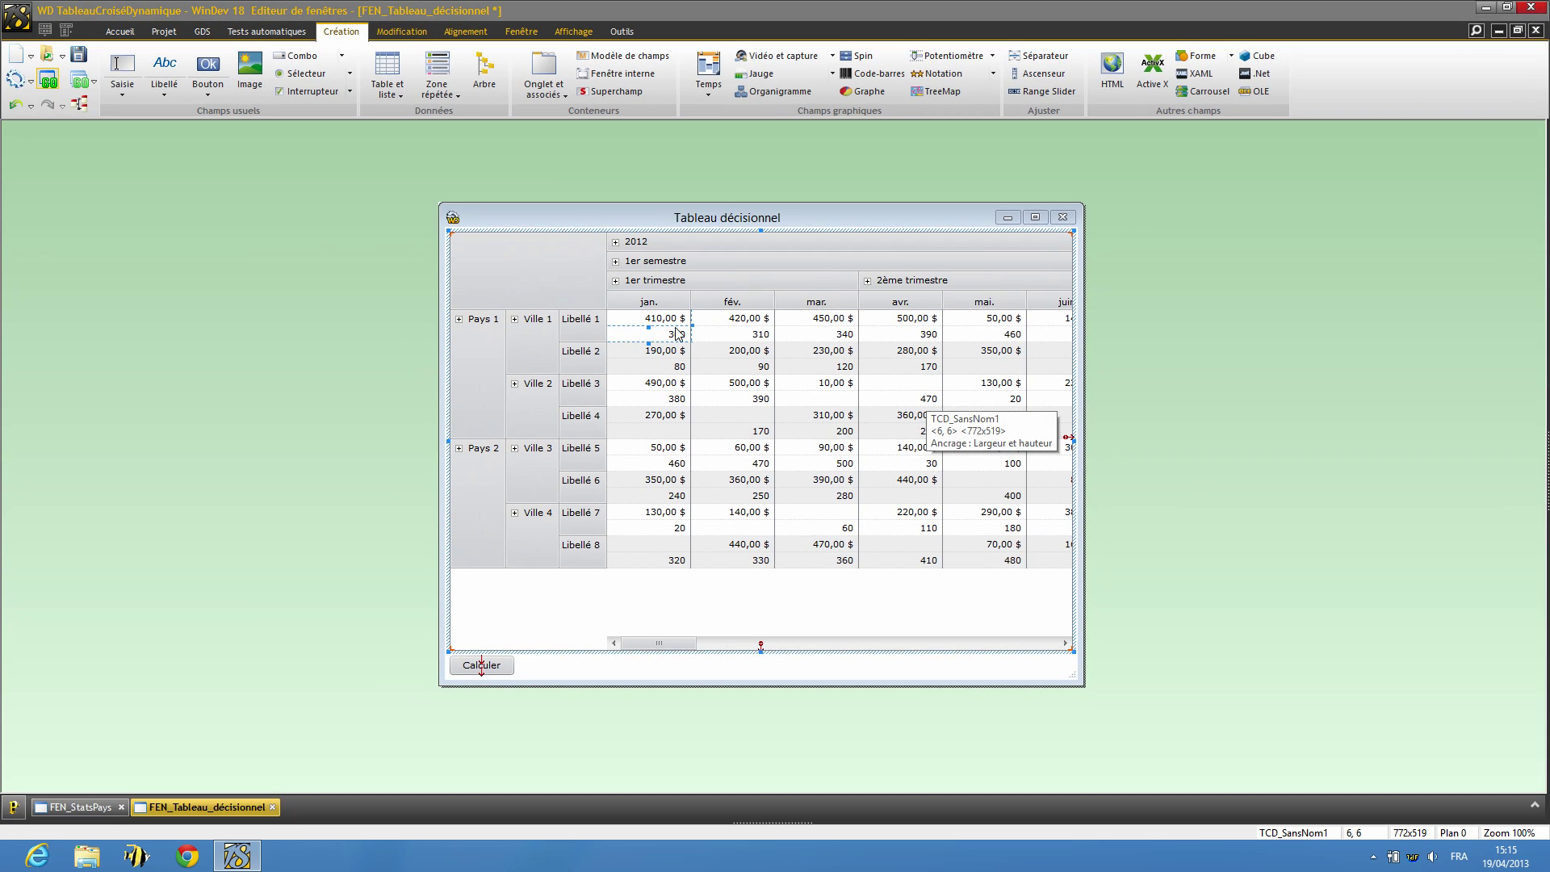
In a test run, calculate the pivot table and expand the second semester of 2010 and first semester of 2011
left_click(46, 79)
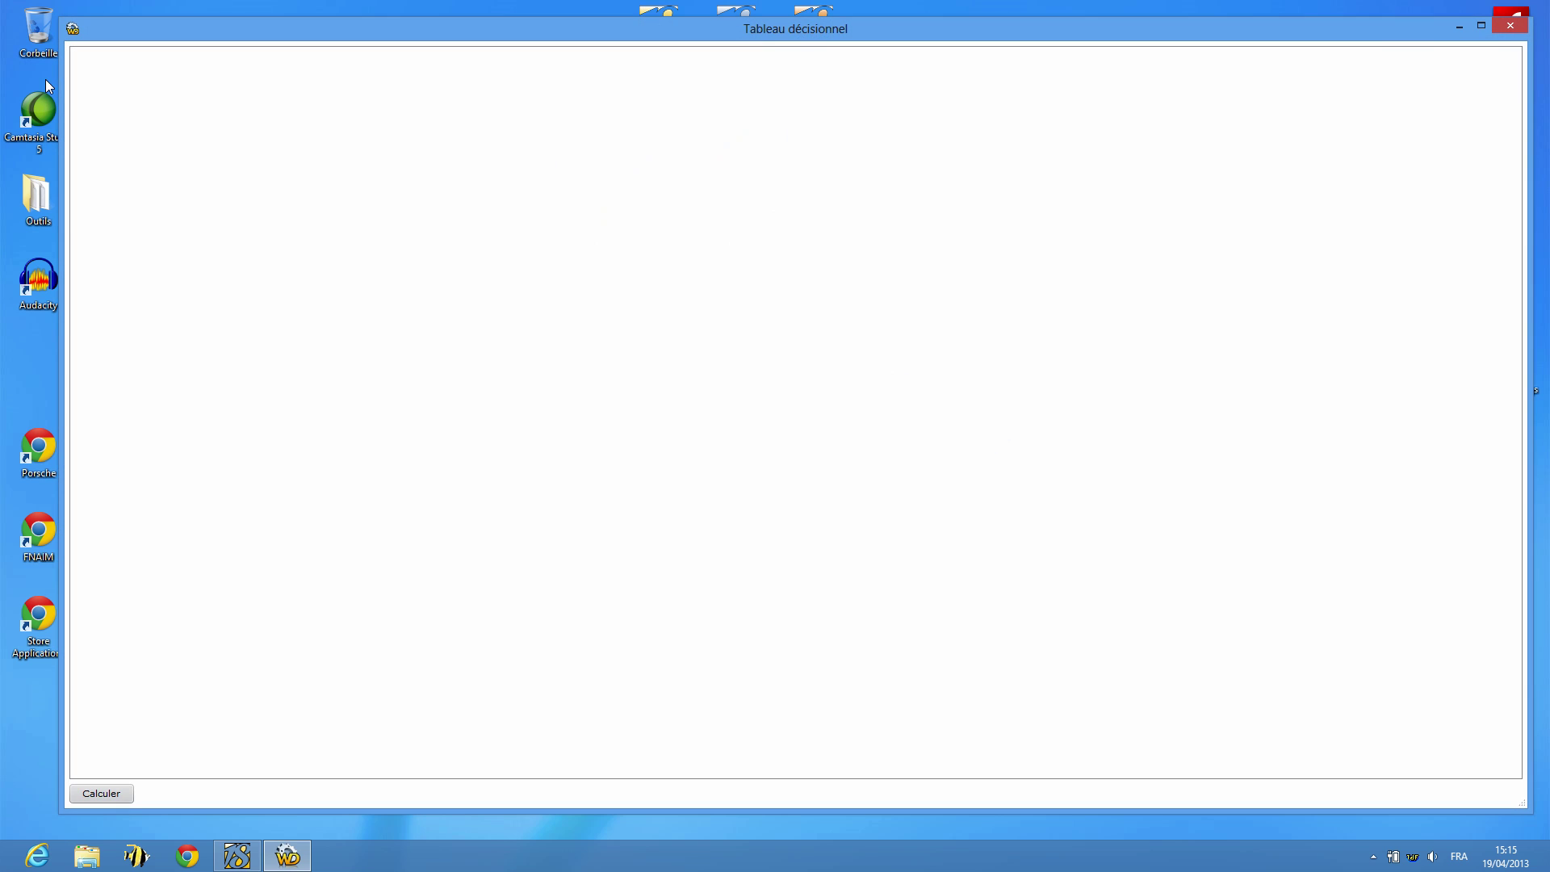
left_click(95, 795)
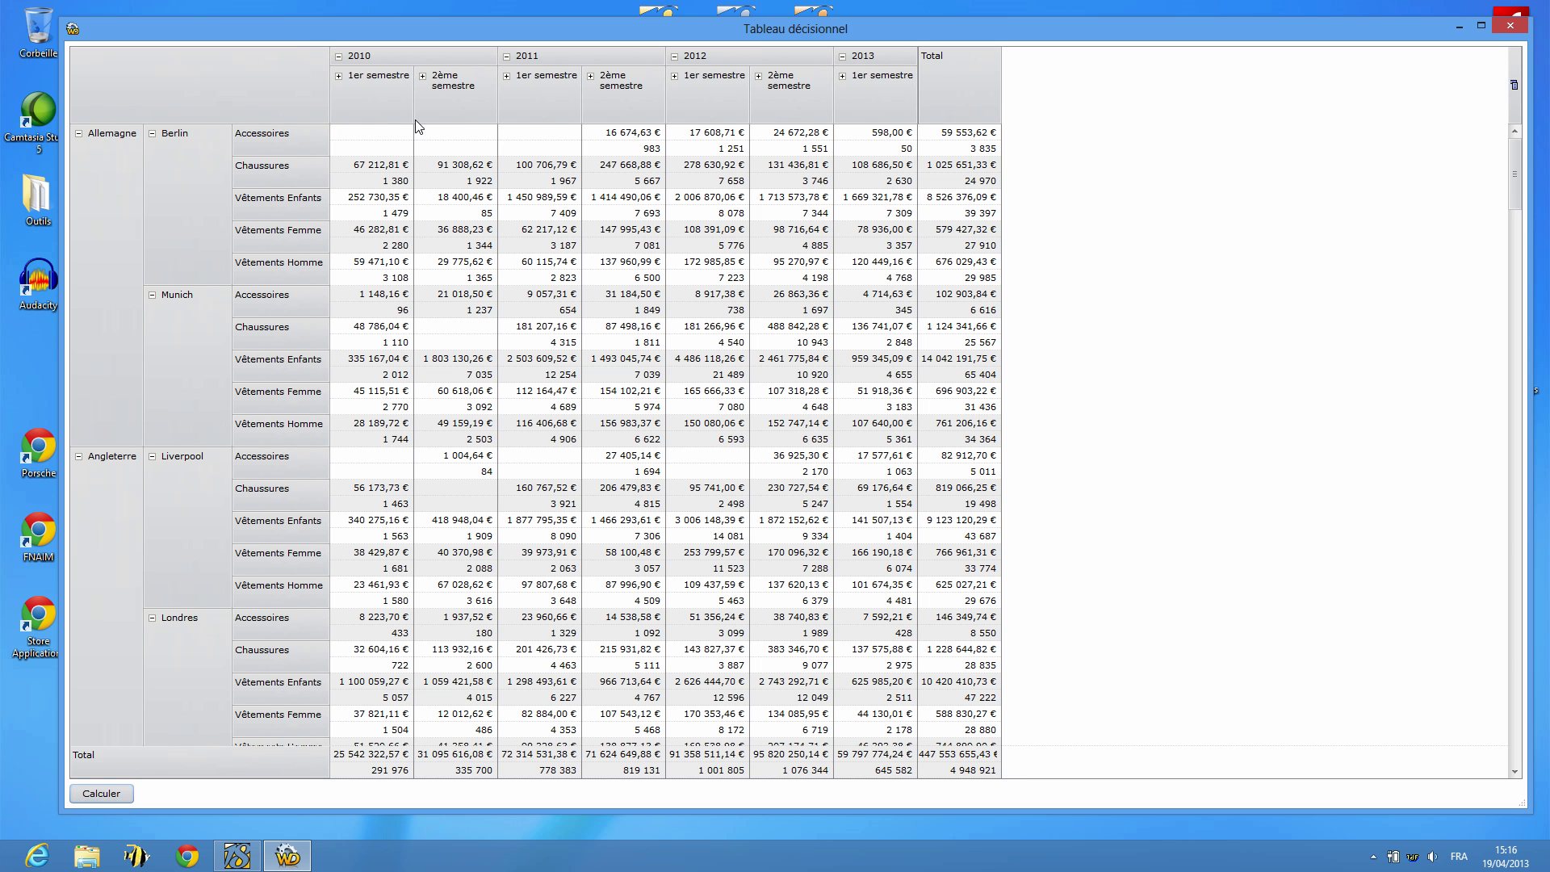
left_click(422, 79)
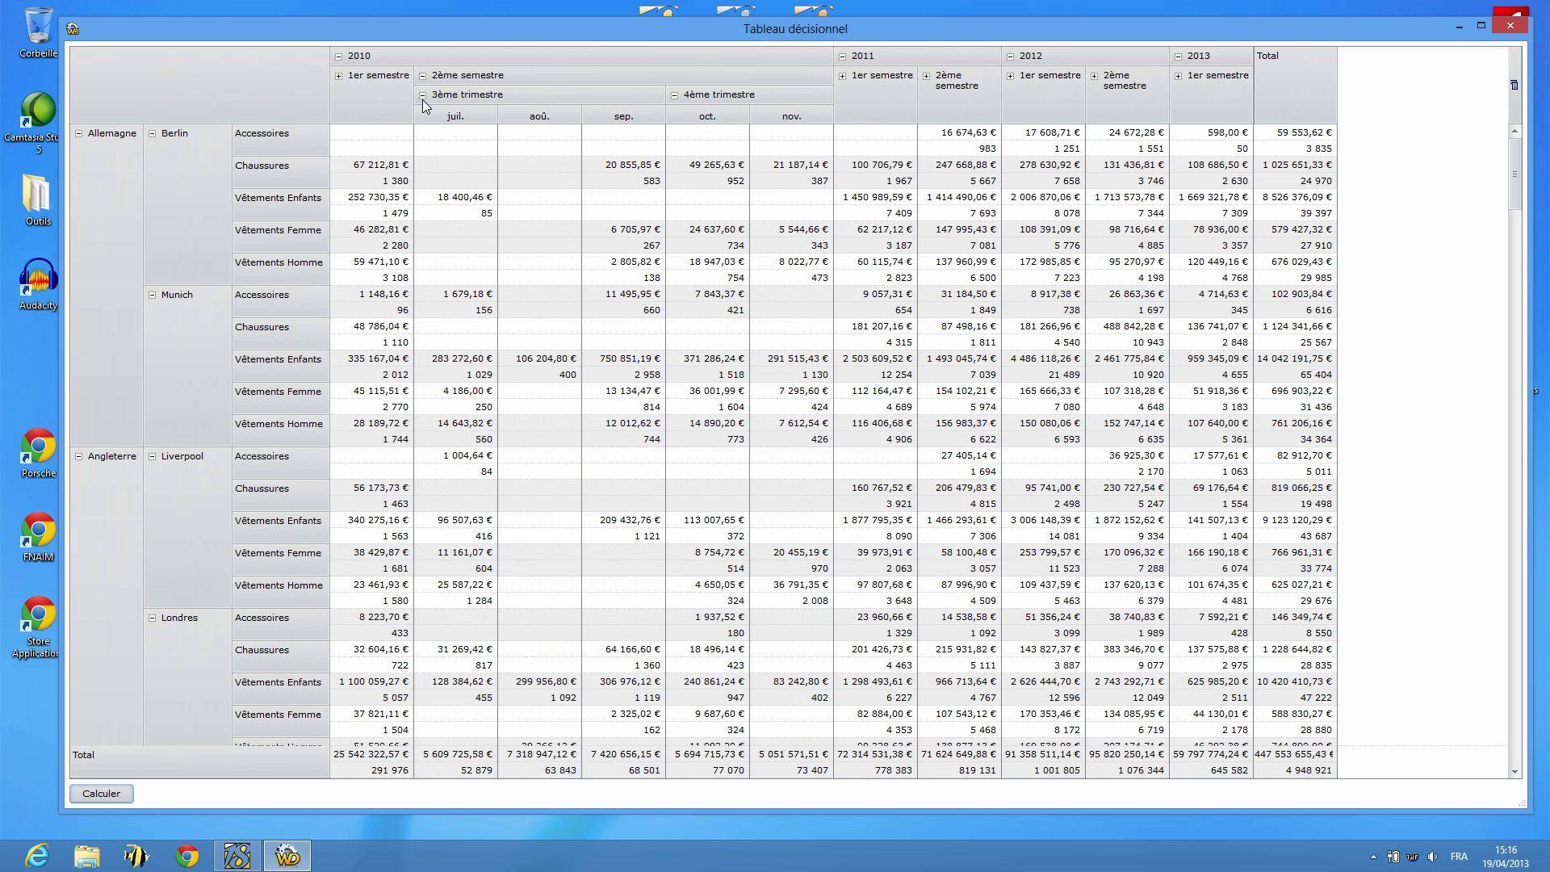
left_click(423, 97)
left_click(422, 96)
left_click(842, 79)
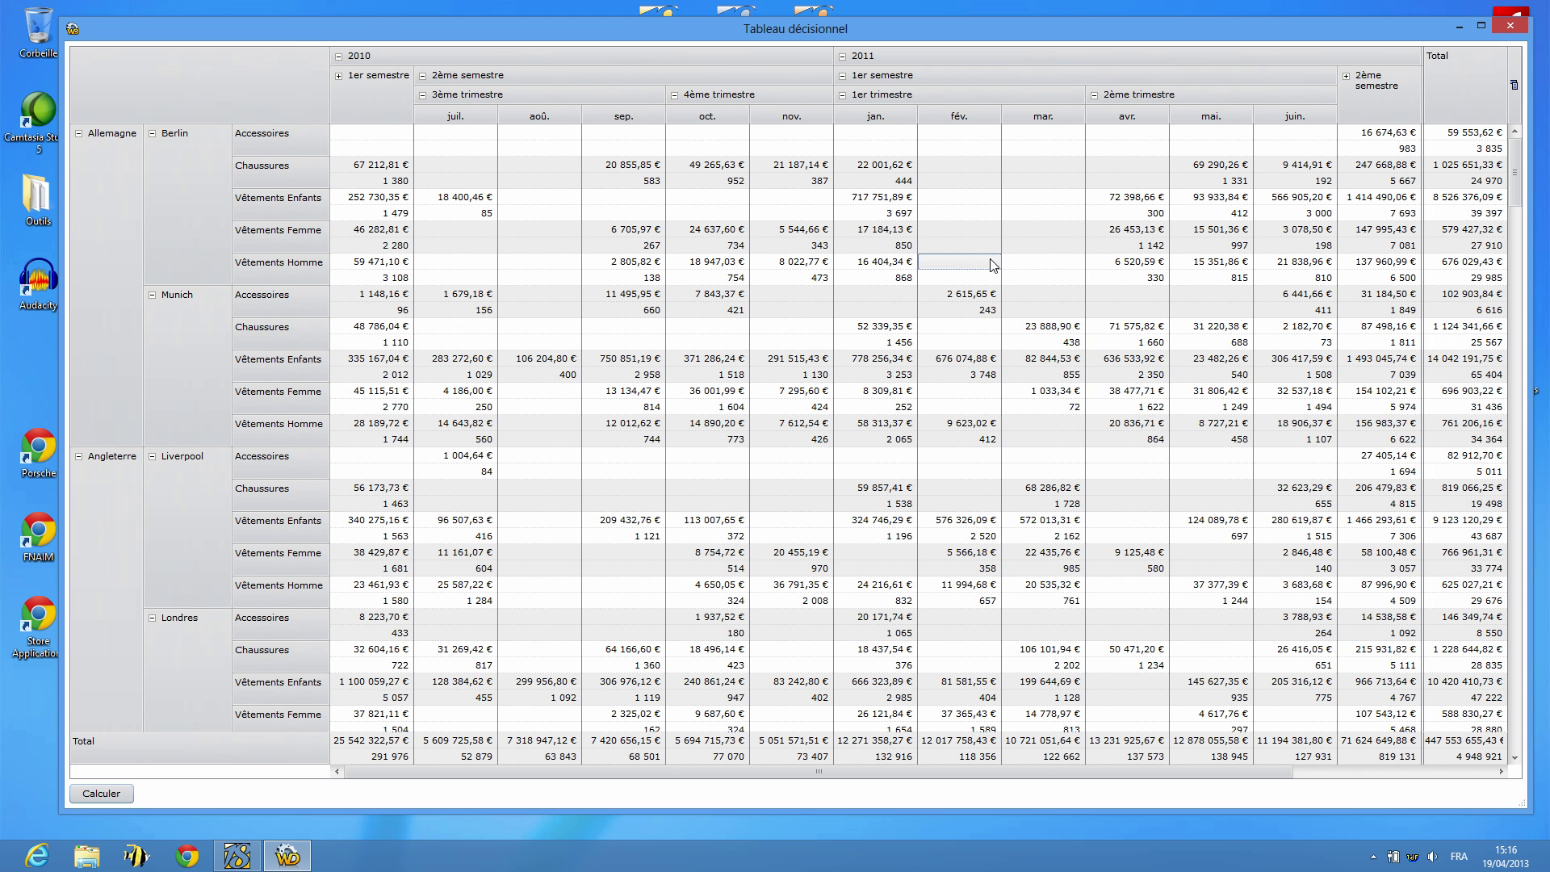
left_click(1510, 25)
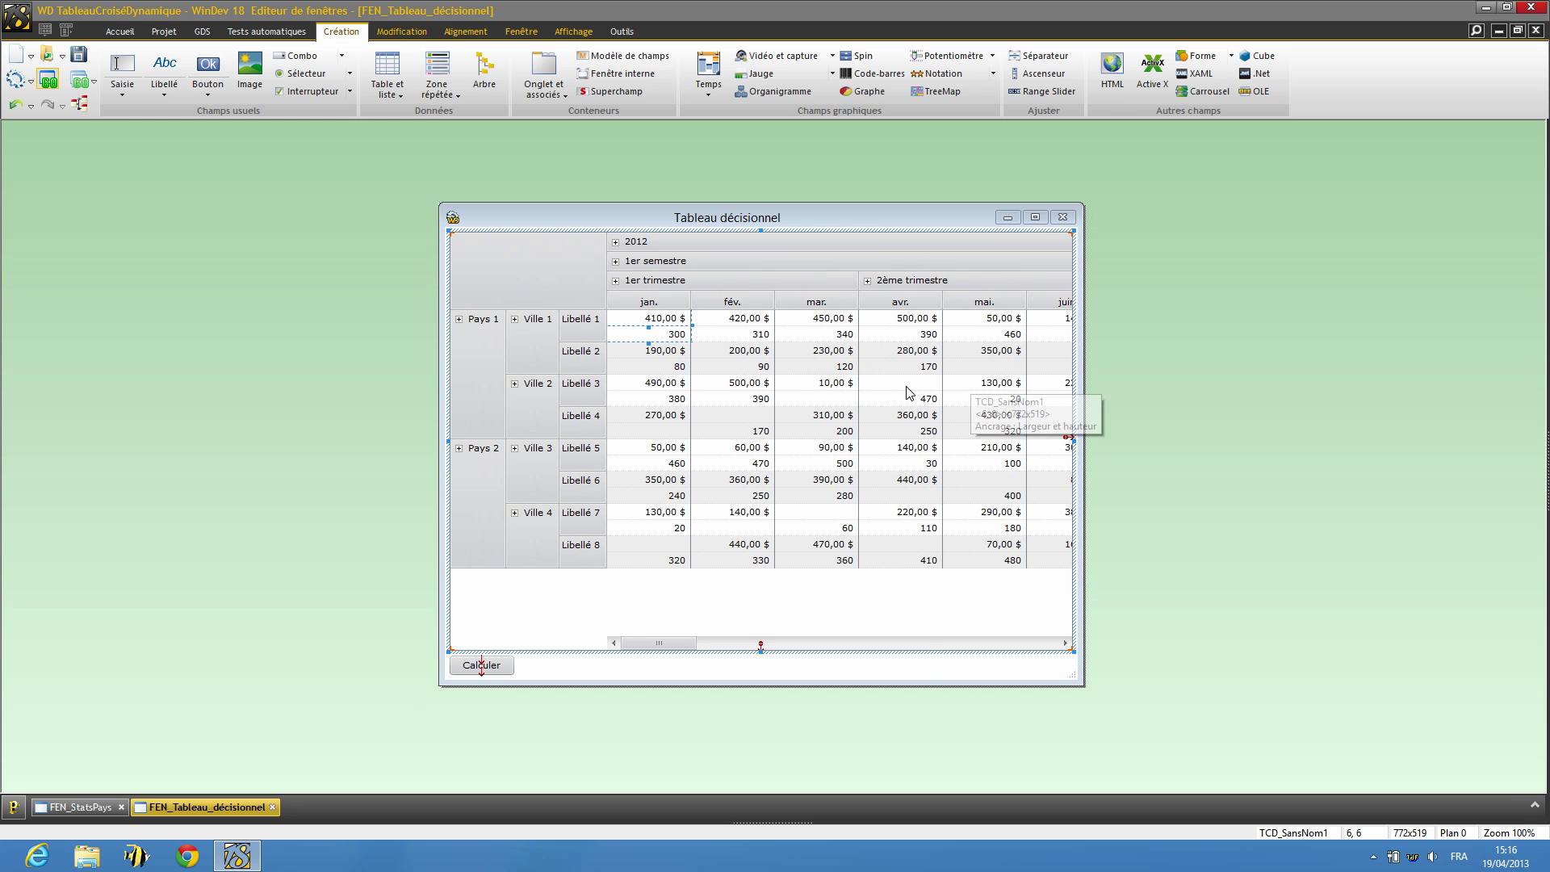
Examine the fields and global procedures available as source for the pivot table's Quantité value, keeping the current source
right_click(911, 395)
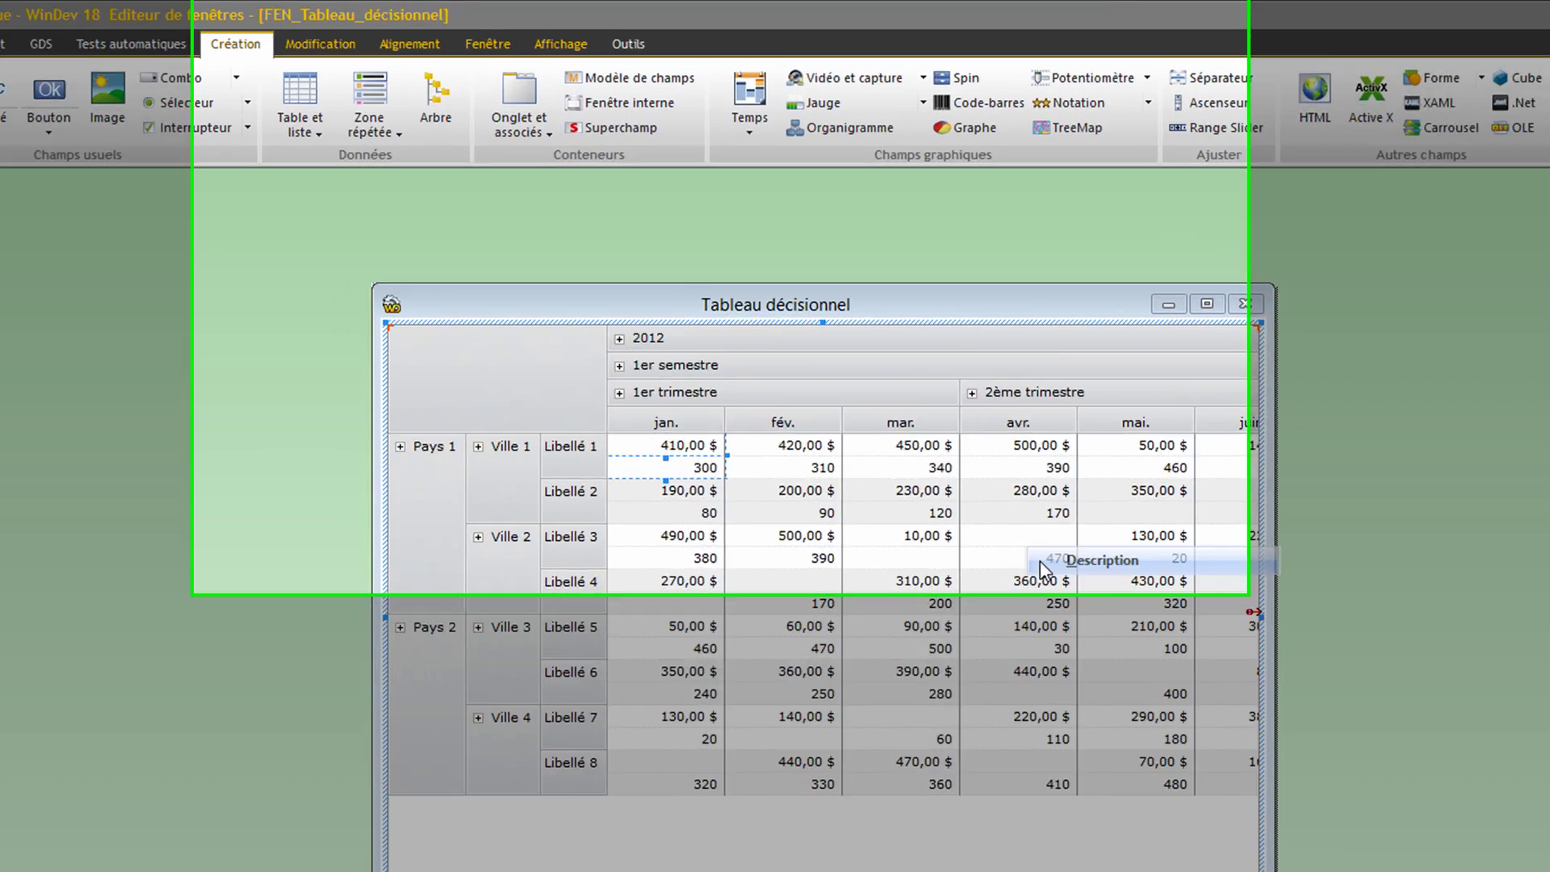
left_click(1040, 561)
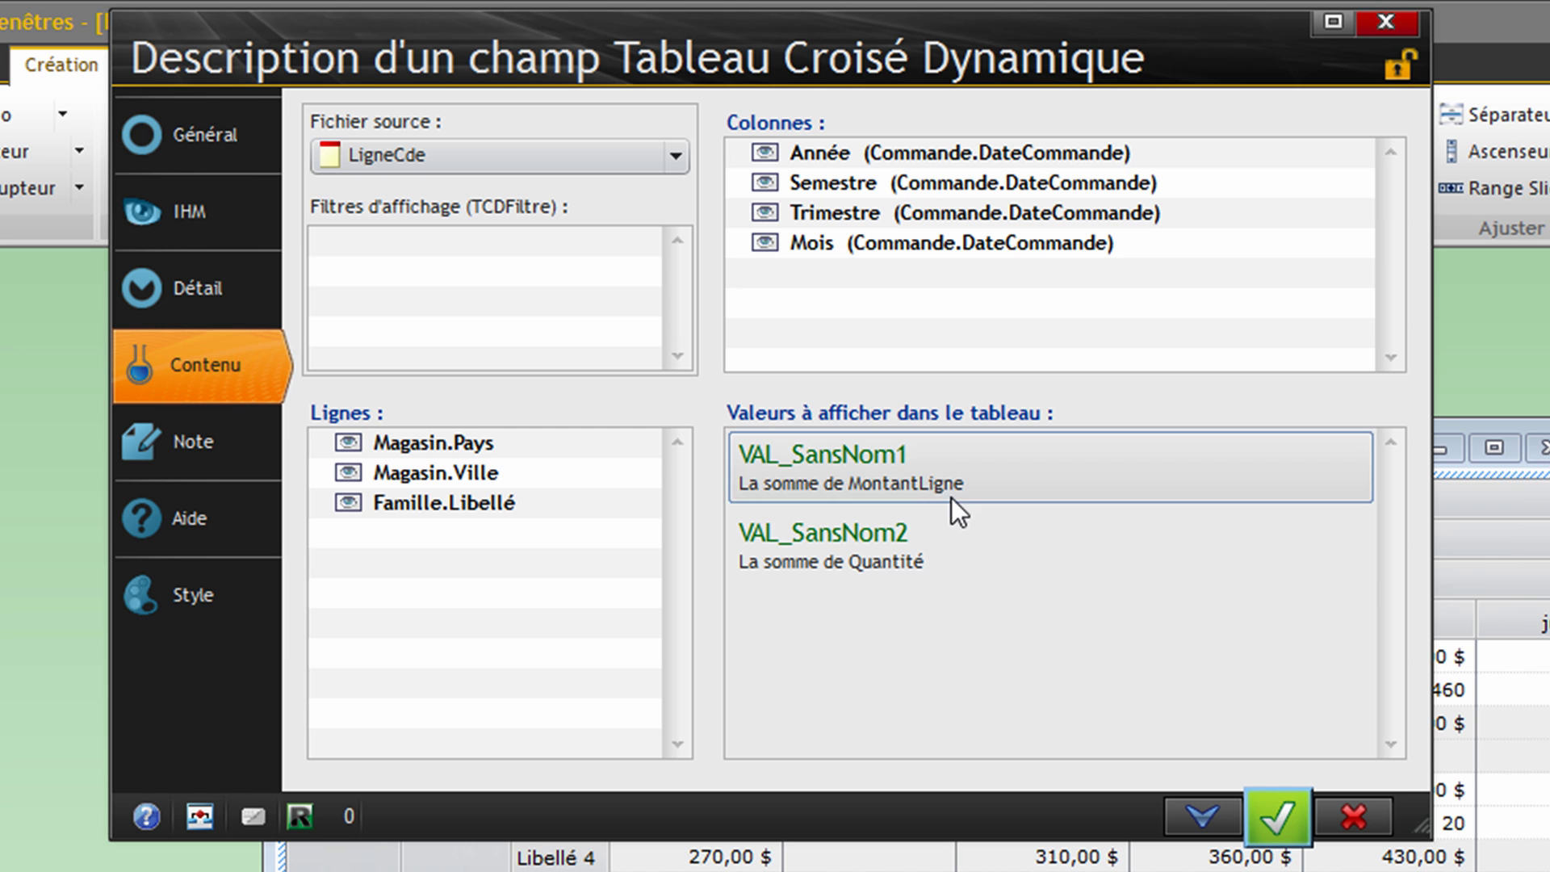
left_click(1000, 556)
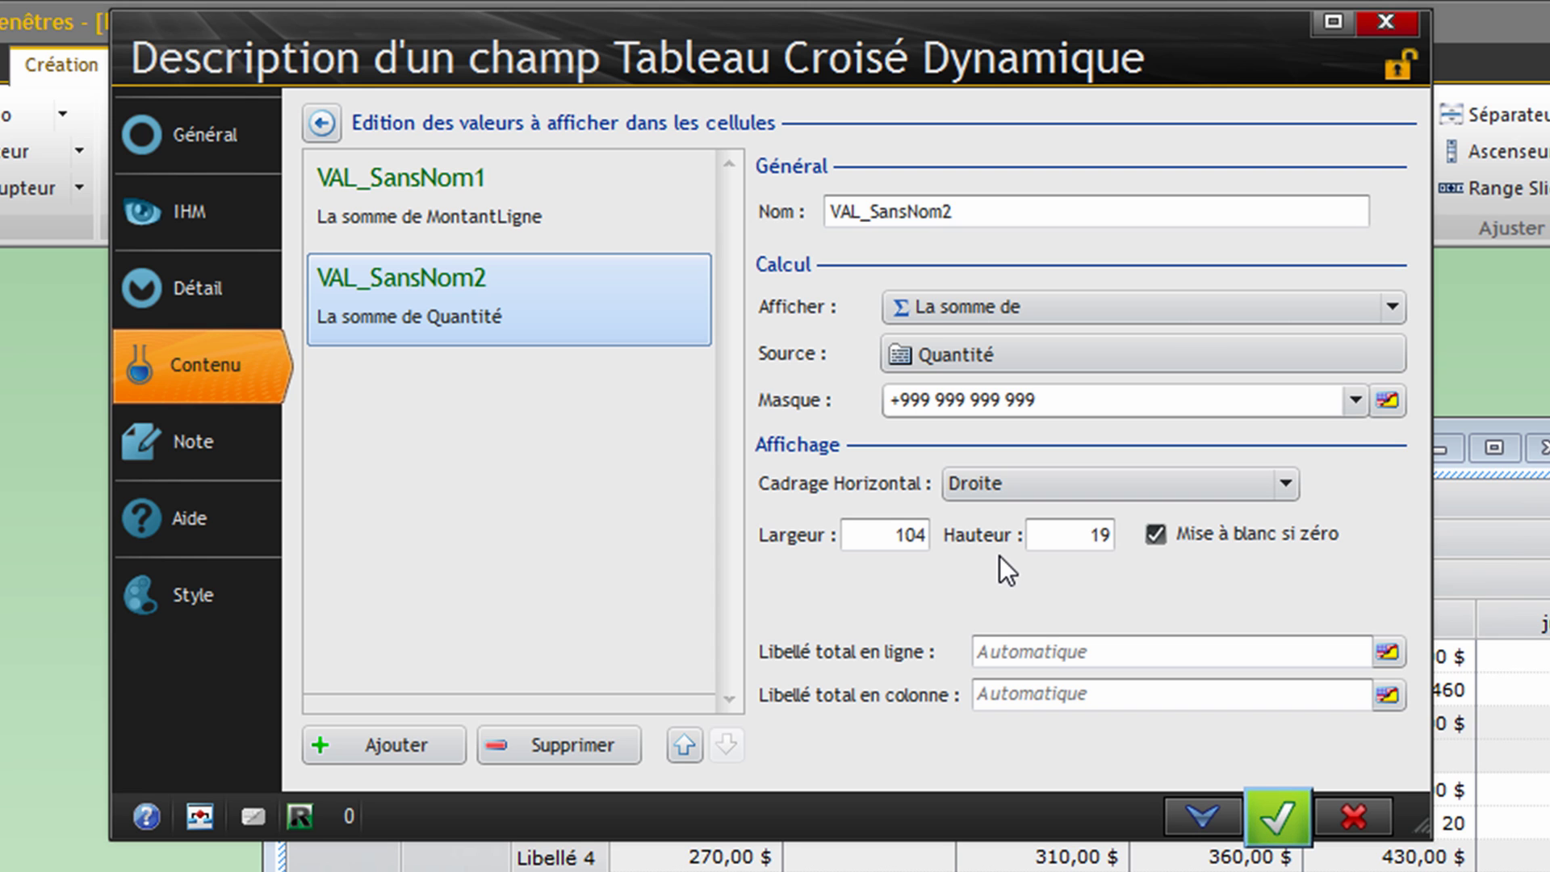
left_click(943, 366)
left_click(560, 644)
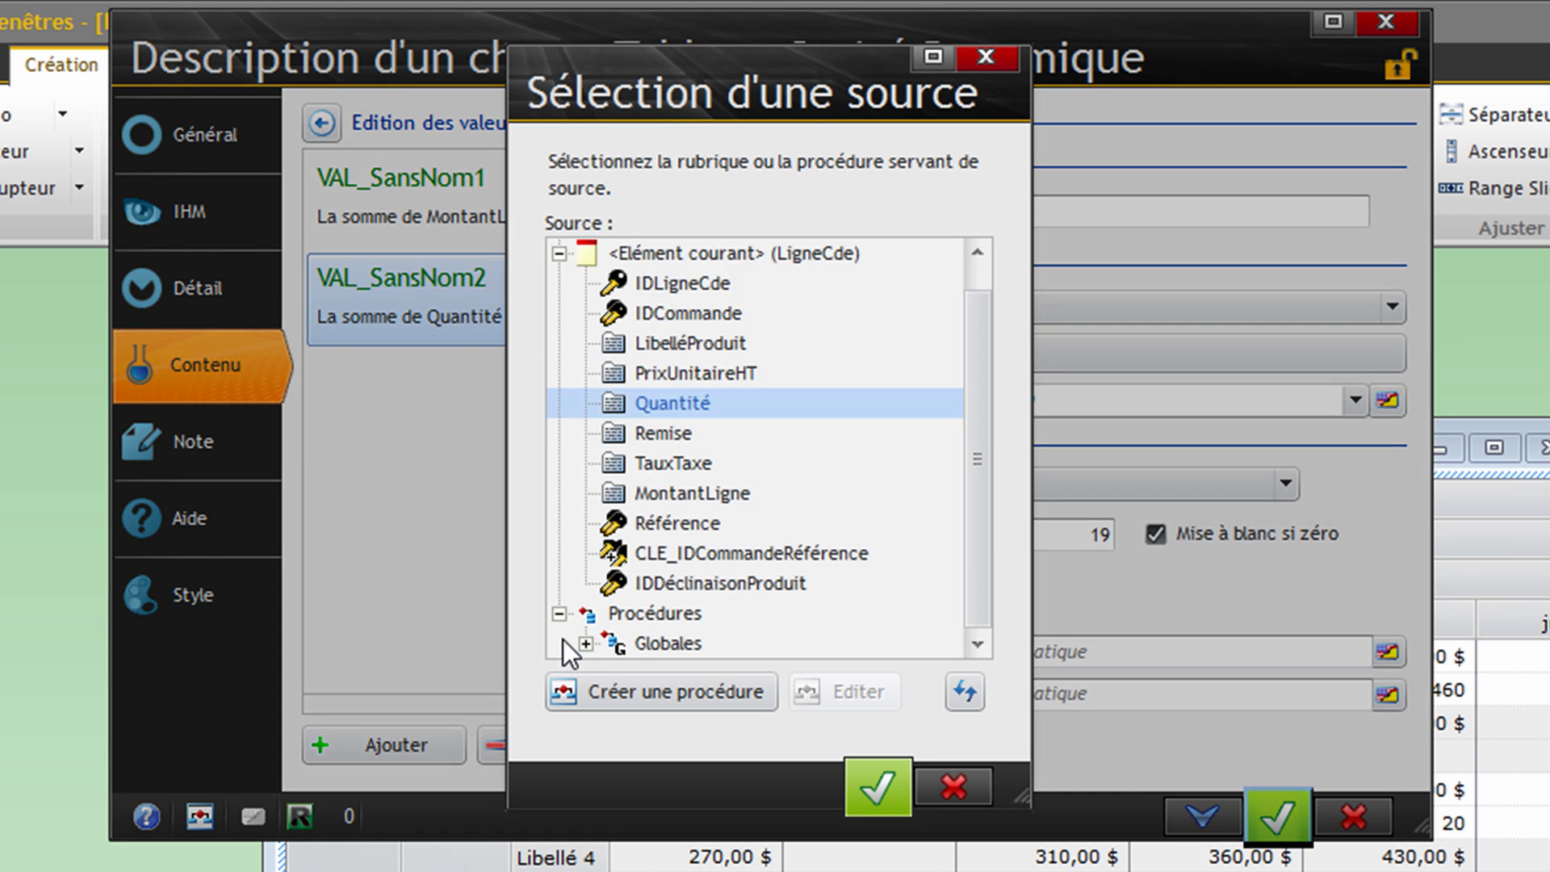
left_click(585, 644)
left_click(612, 642)
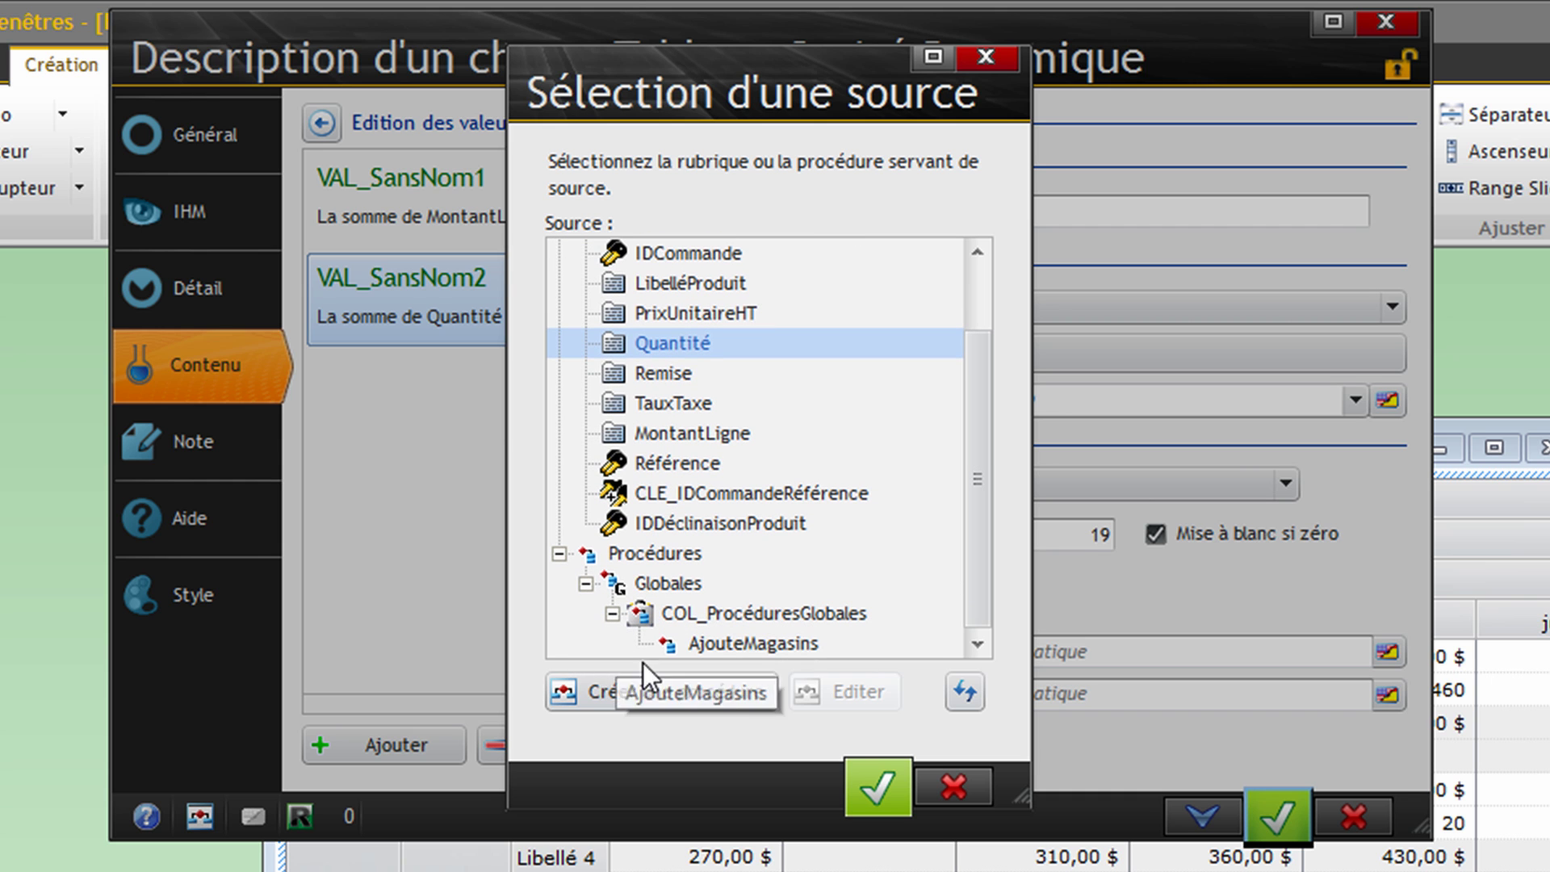
left_click(985, 790)
left_click(1278, 817)
Browse the functions suggested for "tcd" in the FEN_Tableau_décisionnel global declarations code, discard the entry and return to the window design
key("F2")
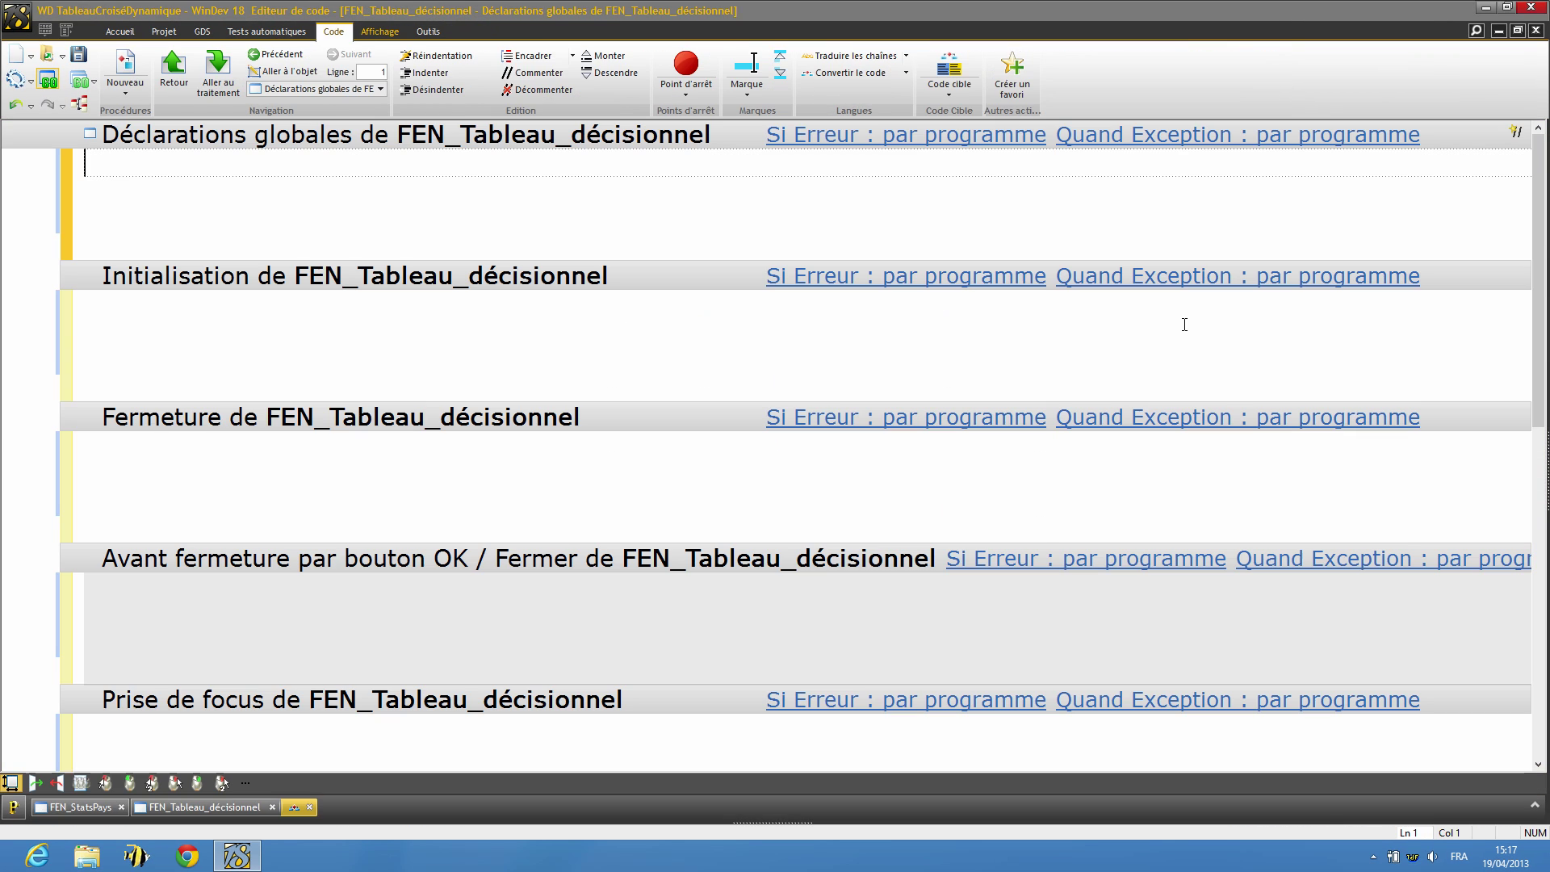
type("tcd")
key("Down")
key("Down")
key("Down")
key("Down")
key("Down")
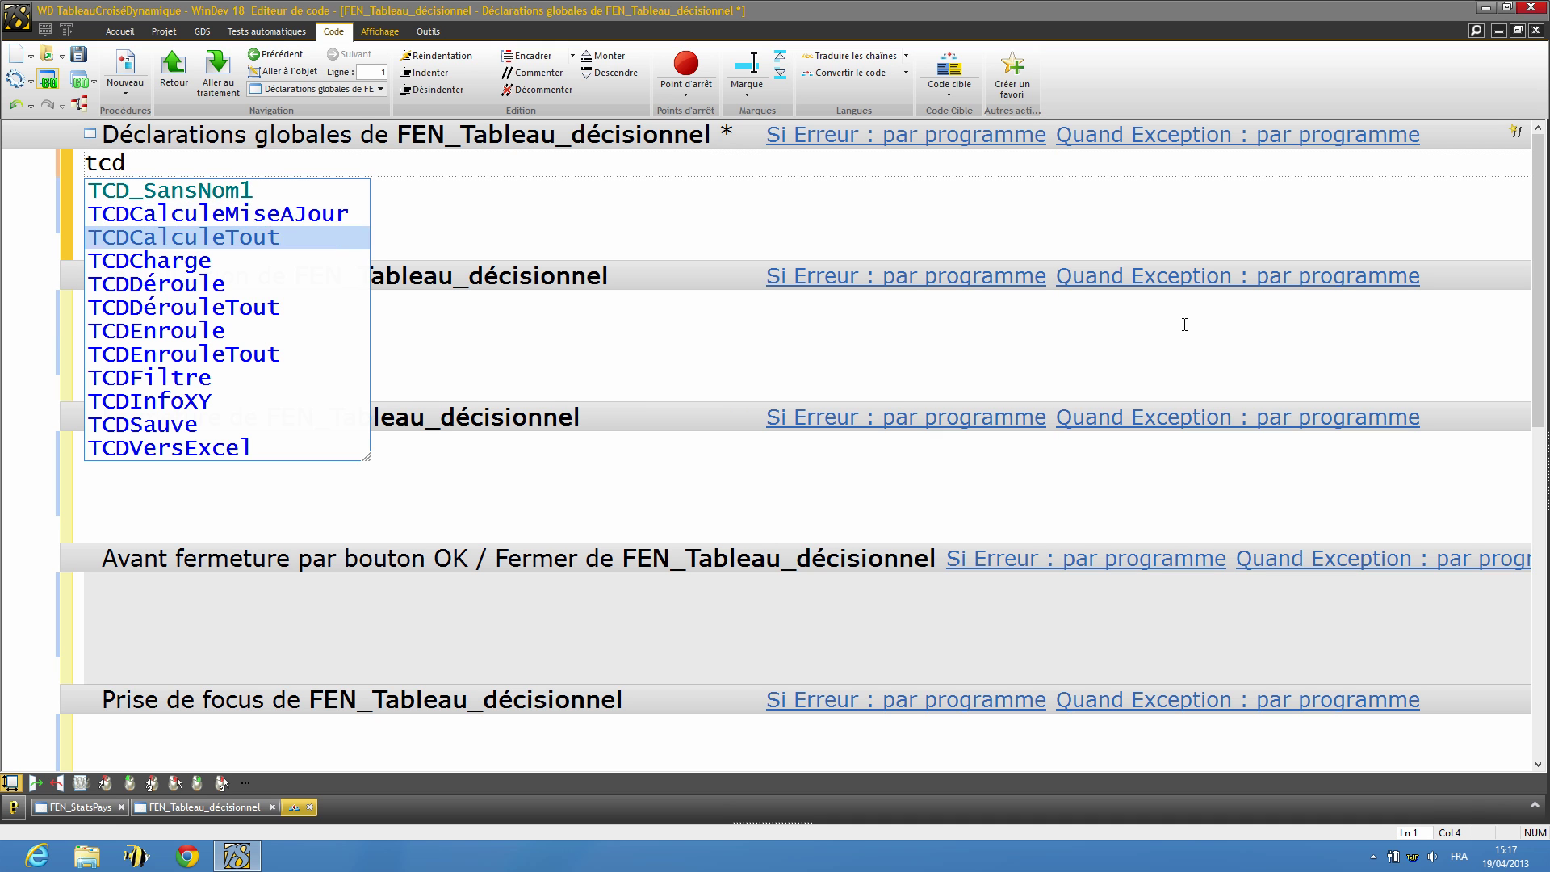
key("Down")
key("Down")
key("Down")
key("Down")
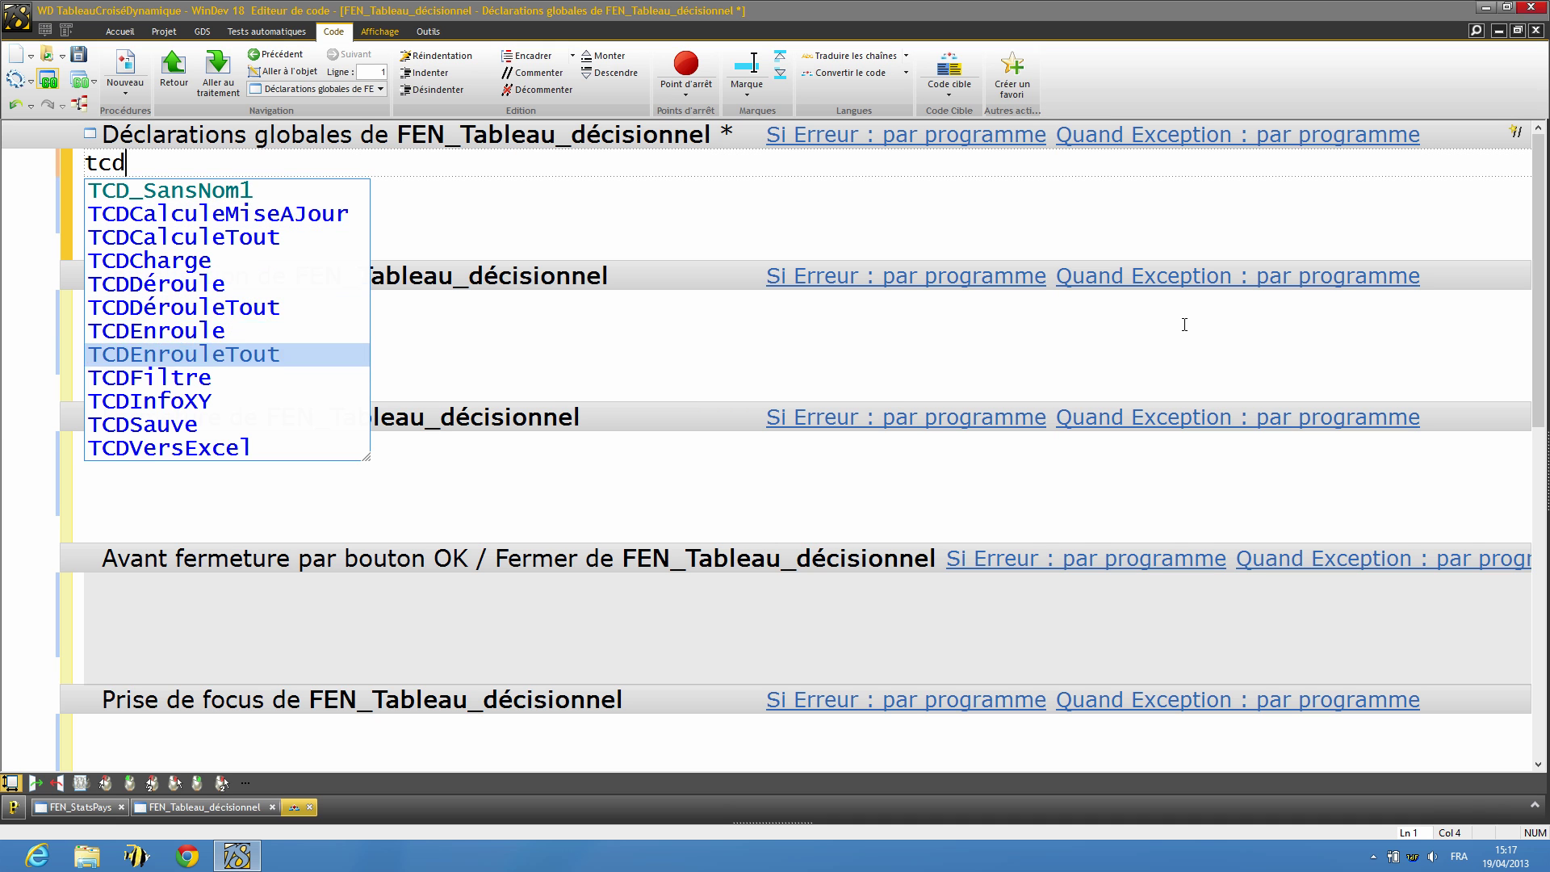
key("Down")
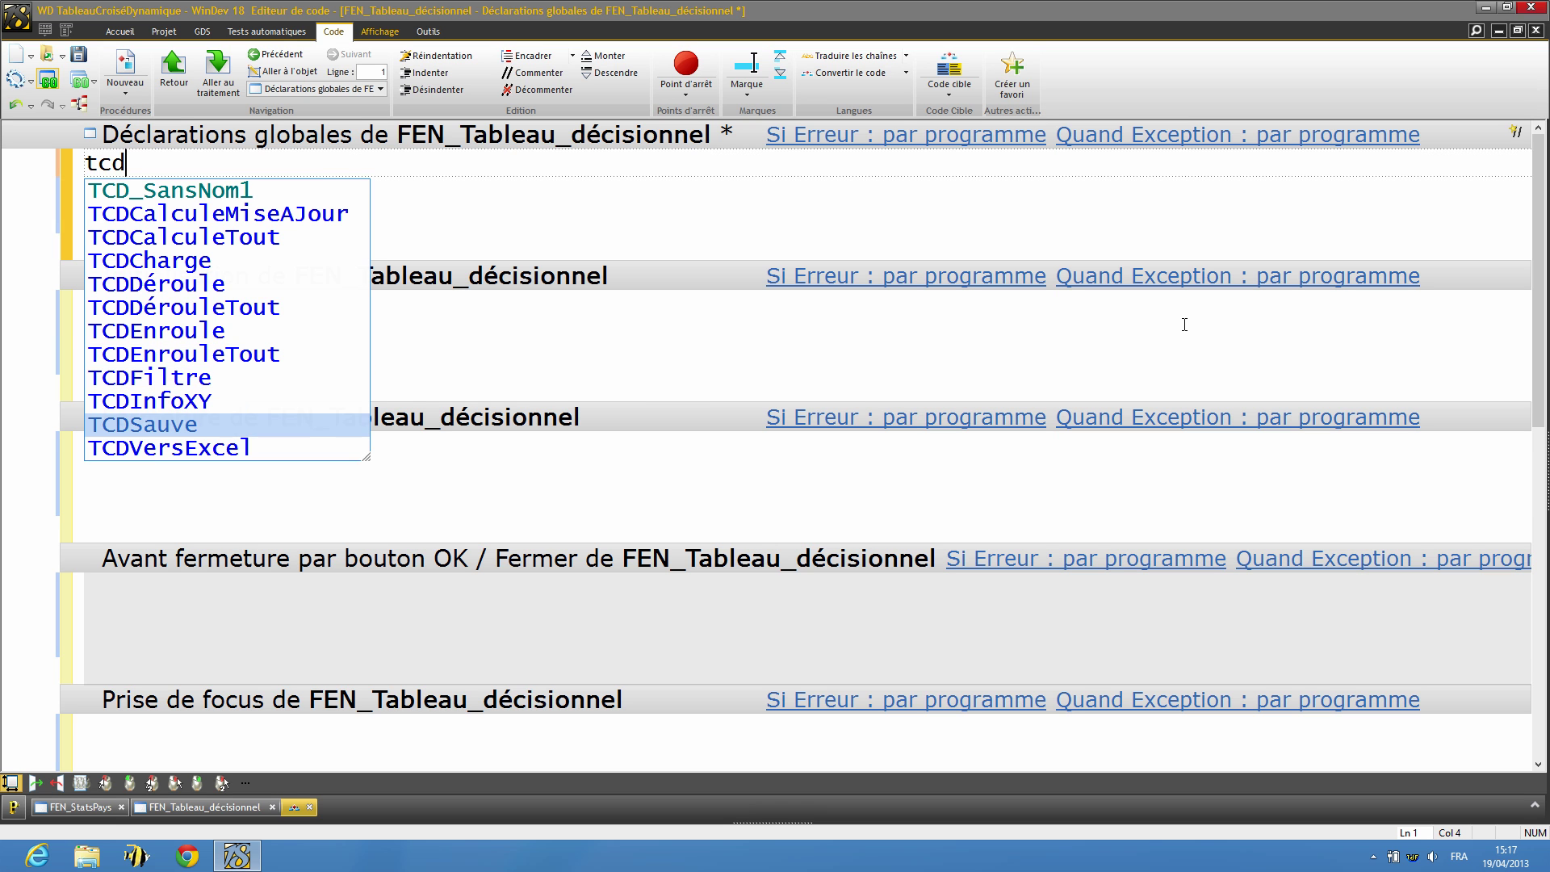
key("Down")
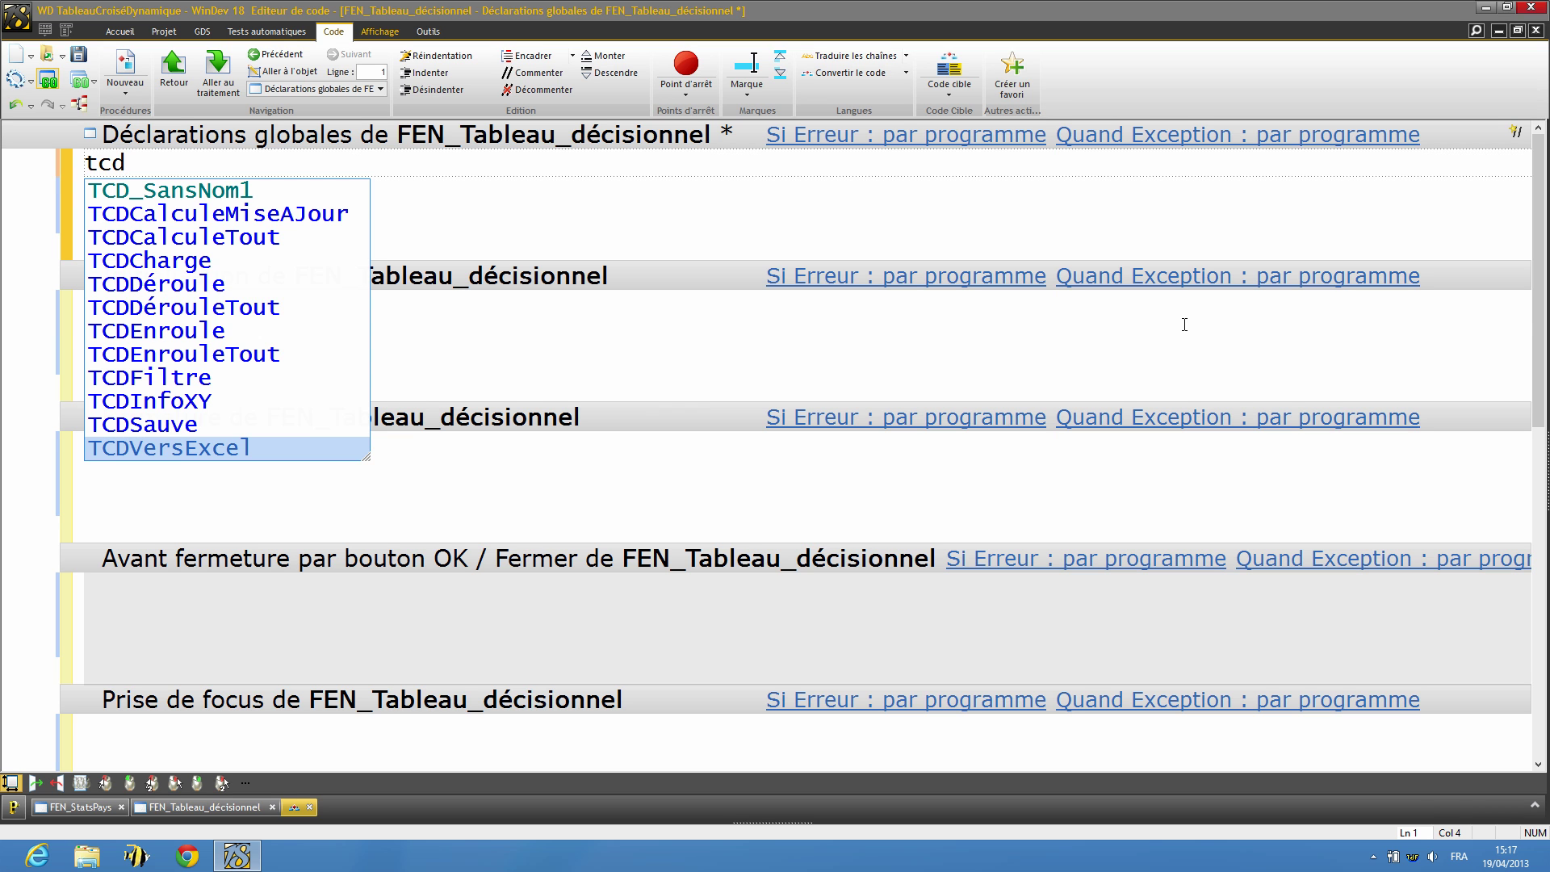
key("Escape")
key("shift+Home")
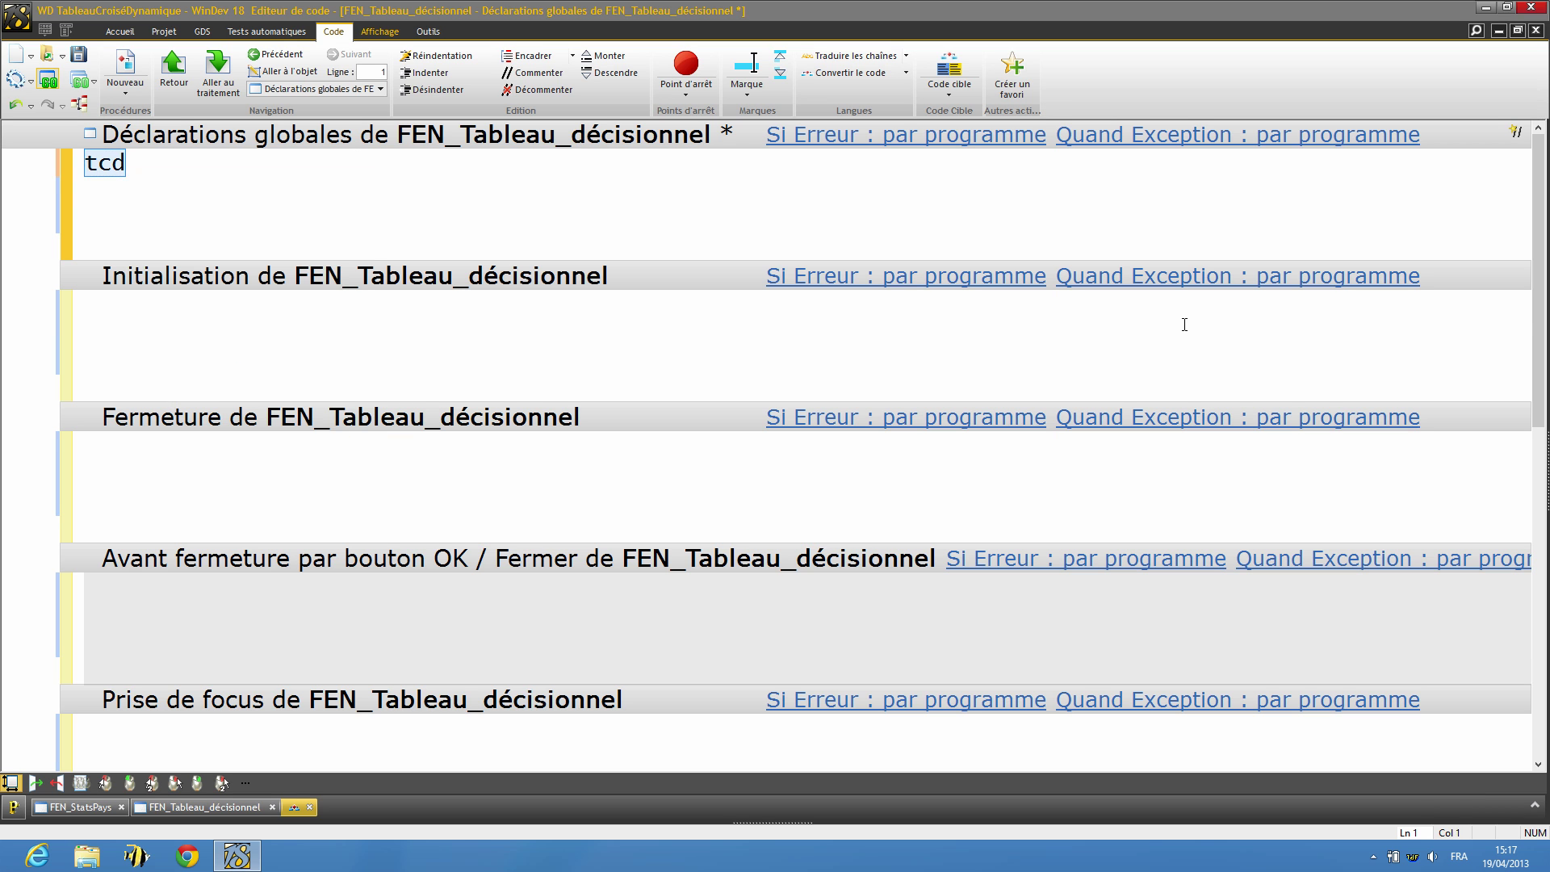
key("ctrl+Tab")
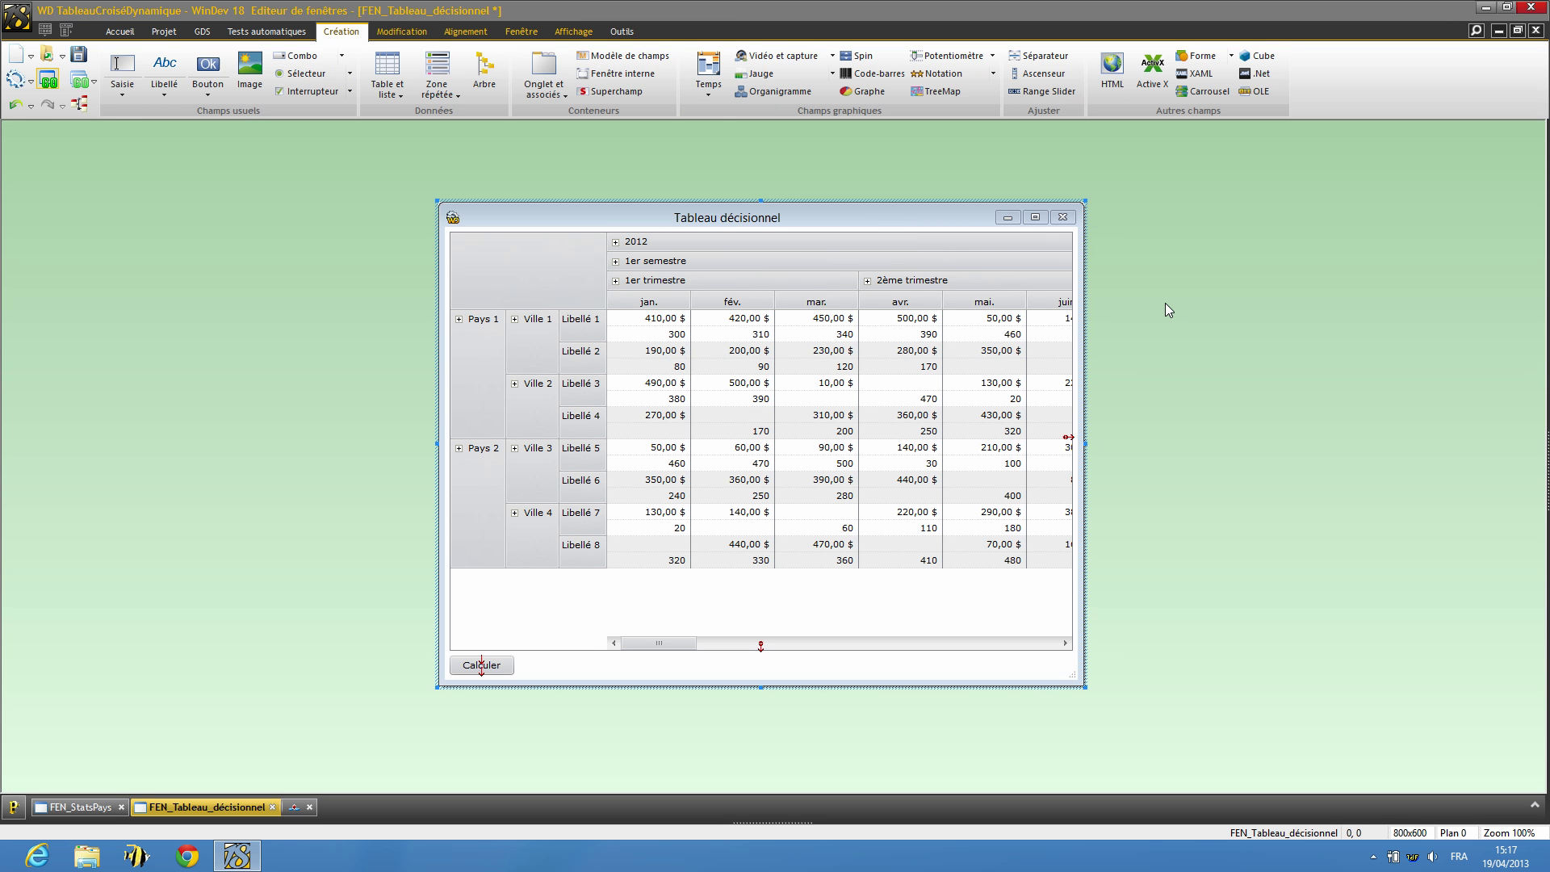
Examine the TCDSauve, TCDCharge and TCDCalculeMiseAJour calls in the Calculer button's click code
left_click(497, 669)
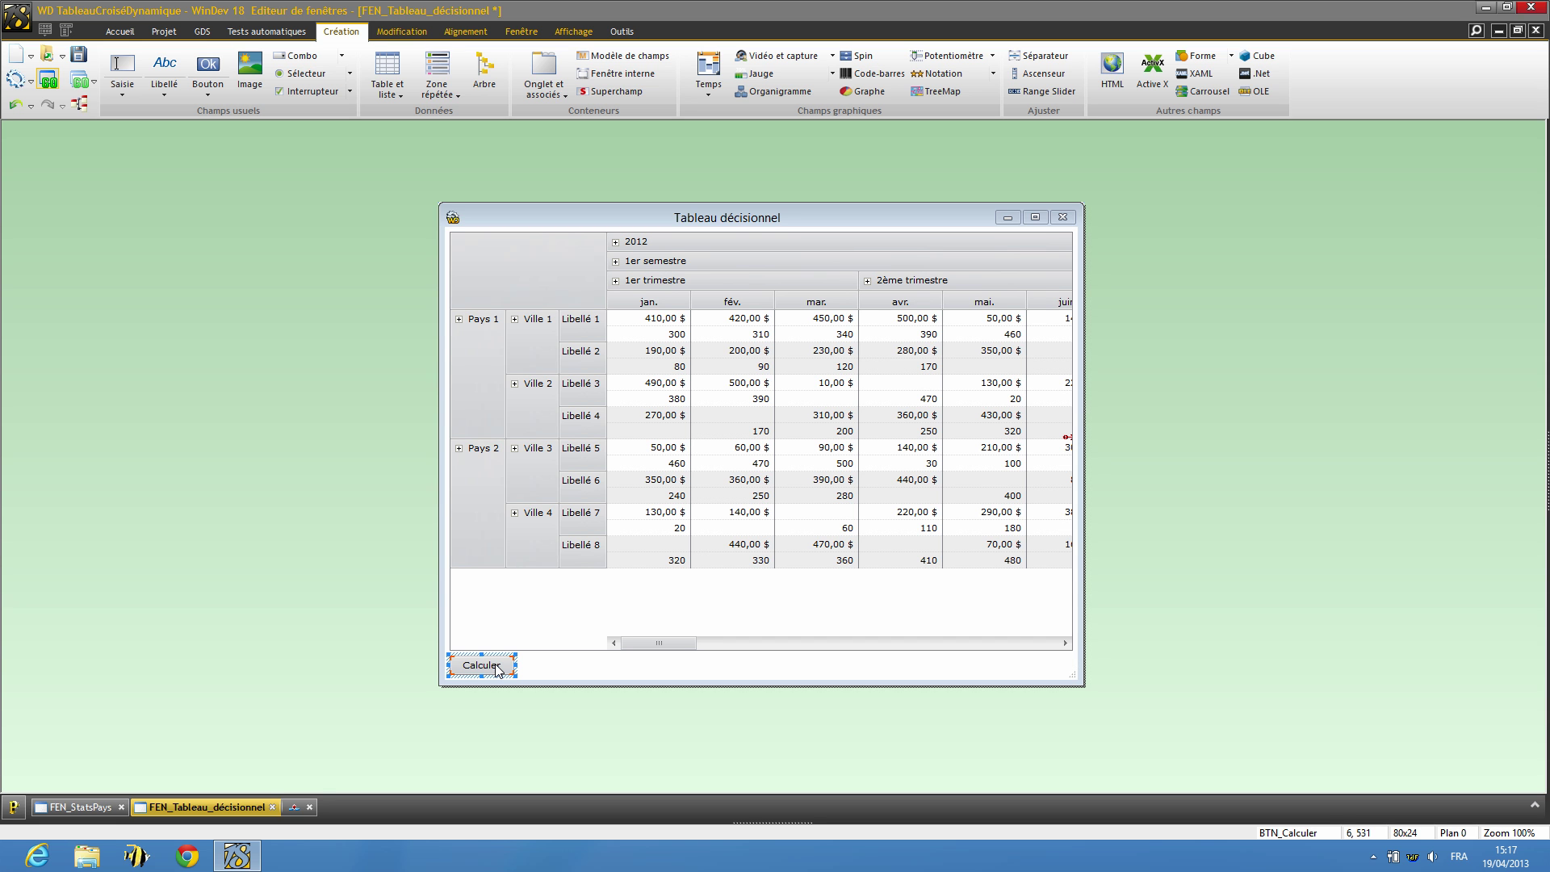
key("F2")
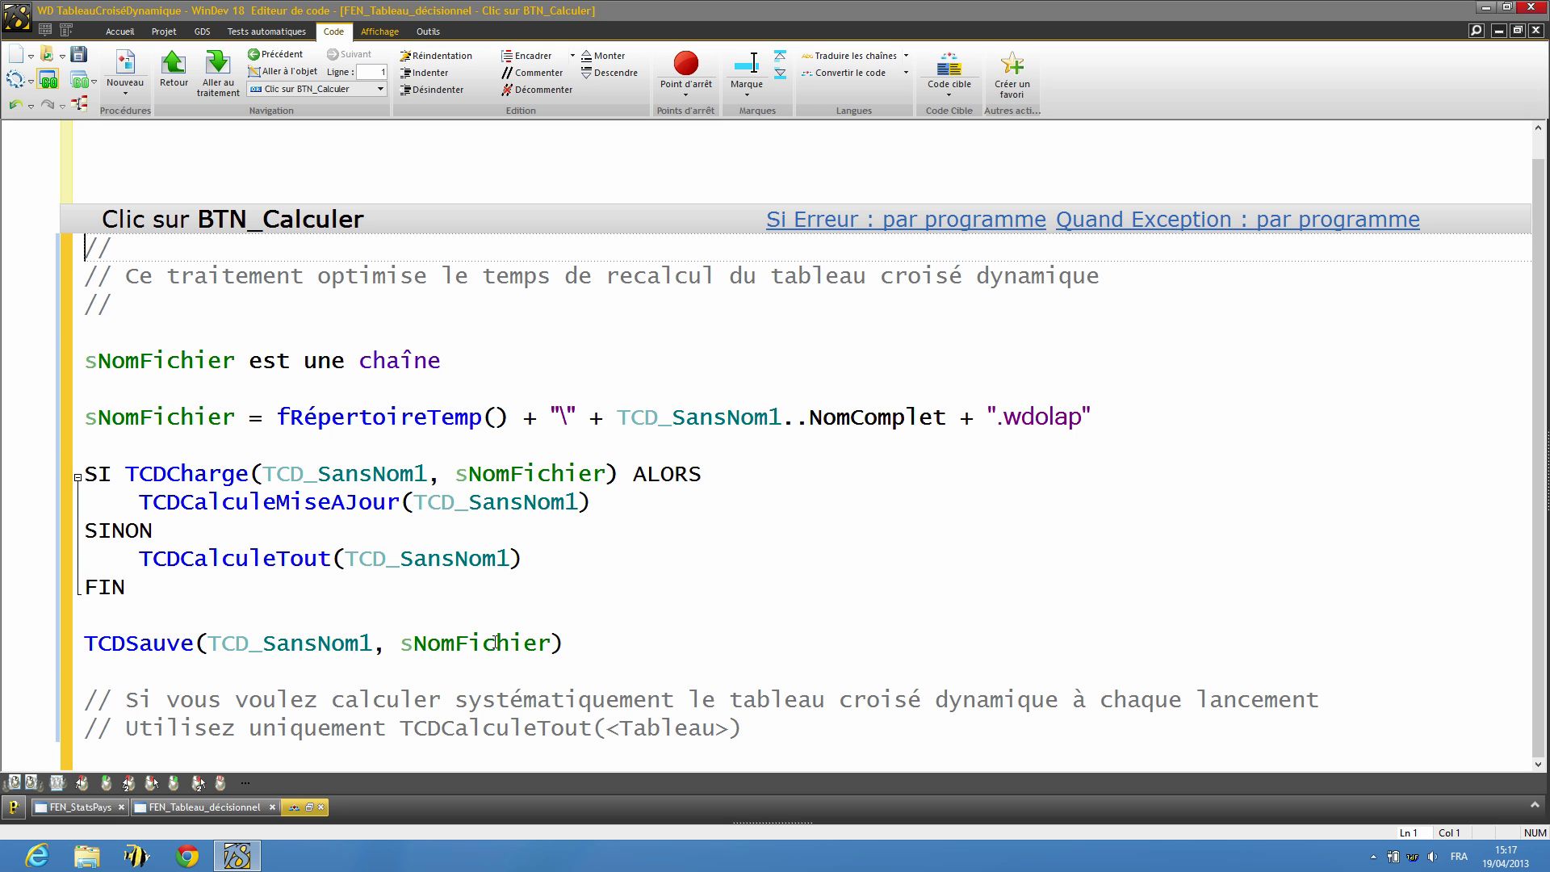
left_click(168, 646)
double_click(168, 646)
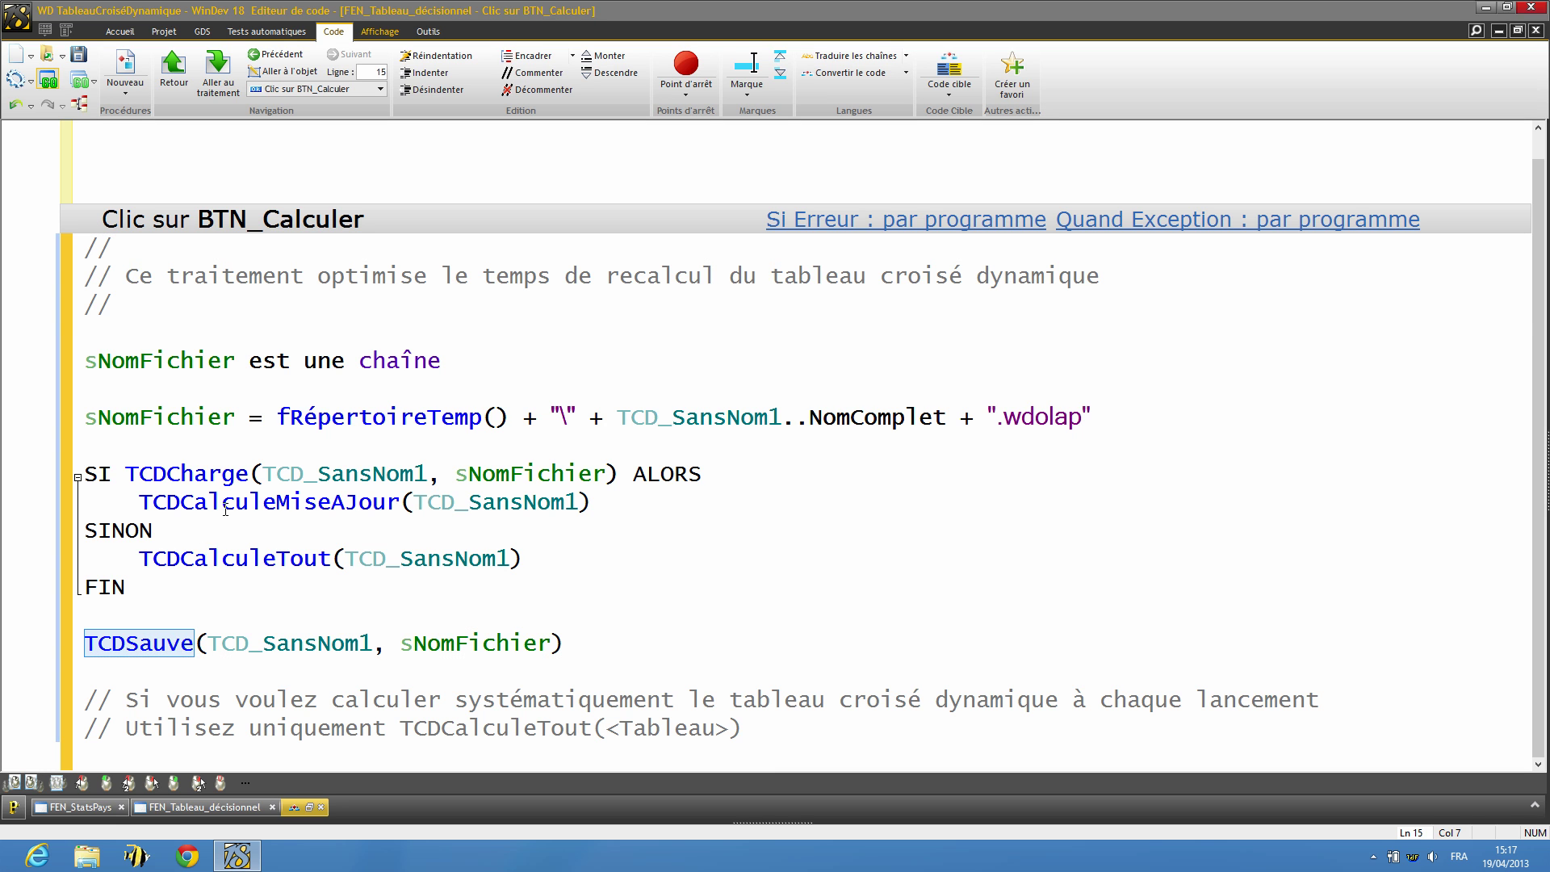
double_click(242, 476)
double_click(340, 505)
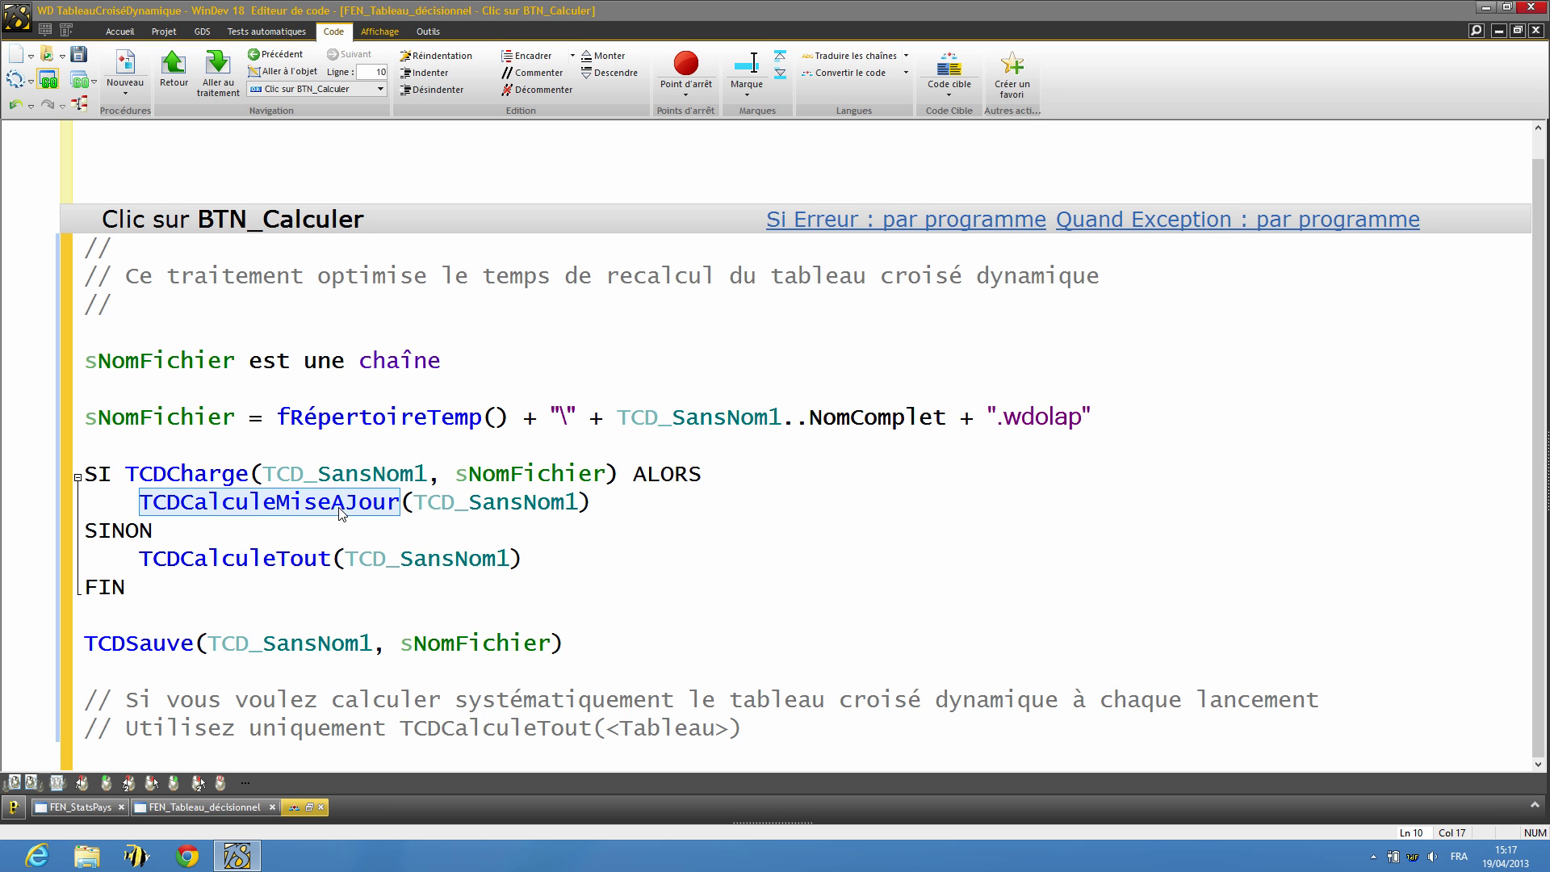
left_click(341, 521)
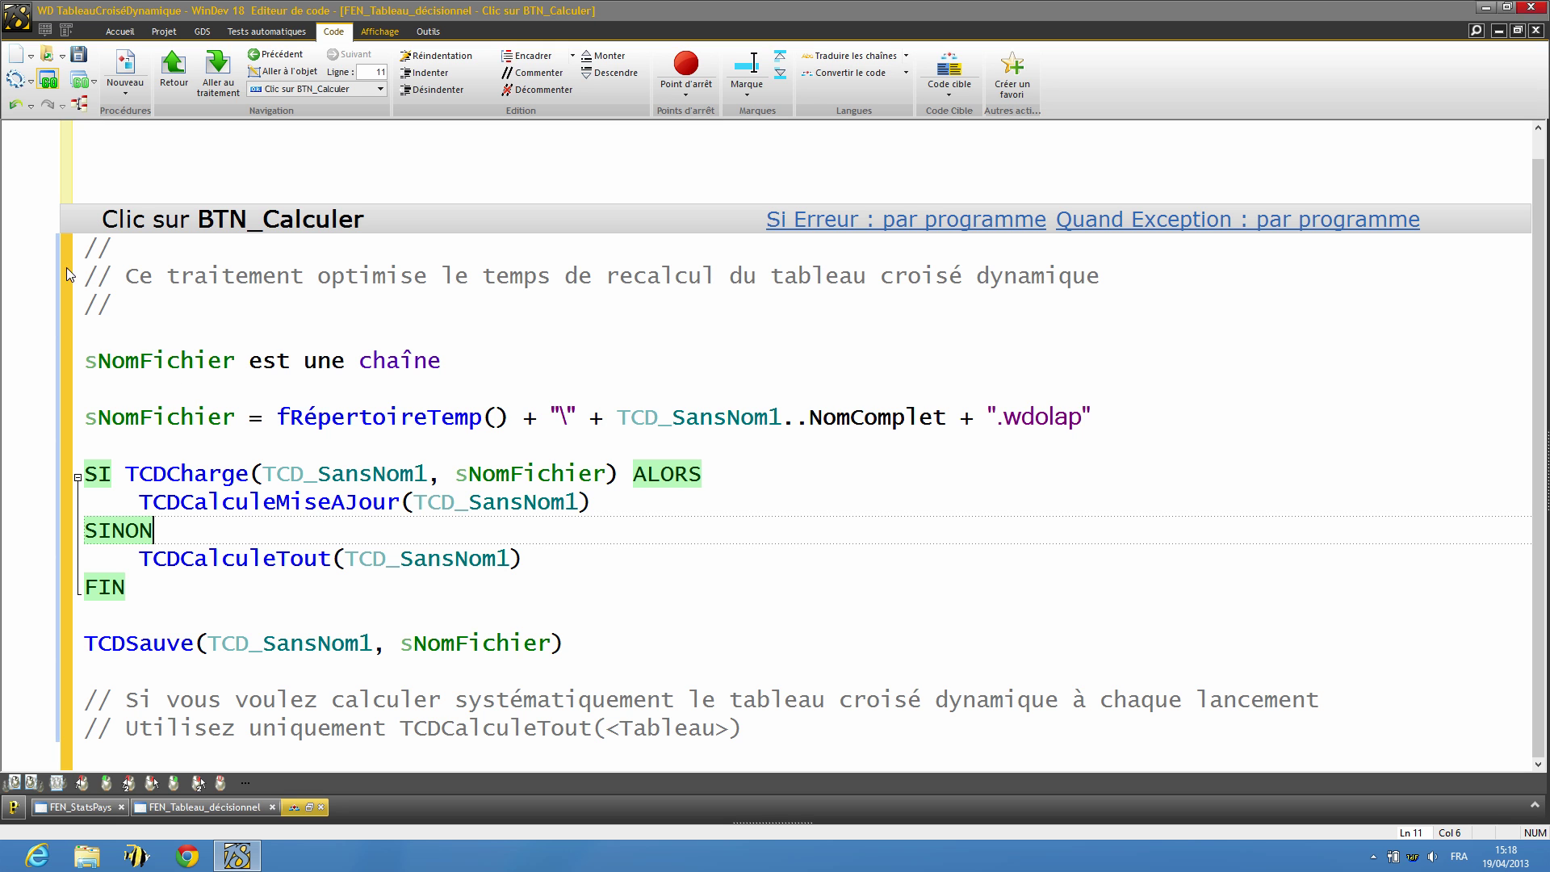
Run the project test and expand all country rows to their cities, collapsing them again
left_click(80, 80)
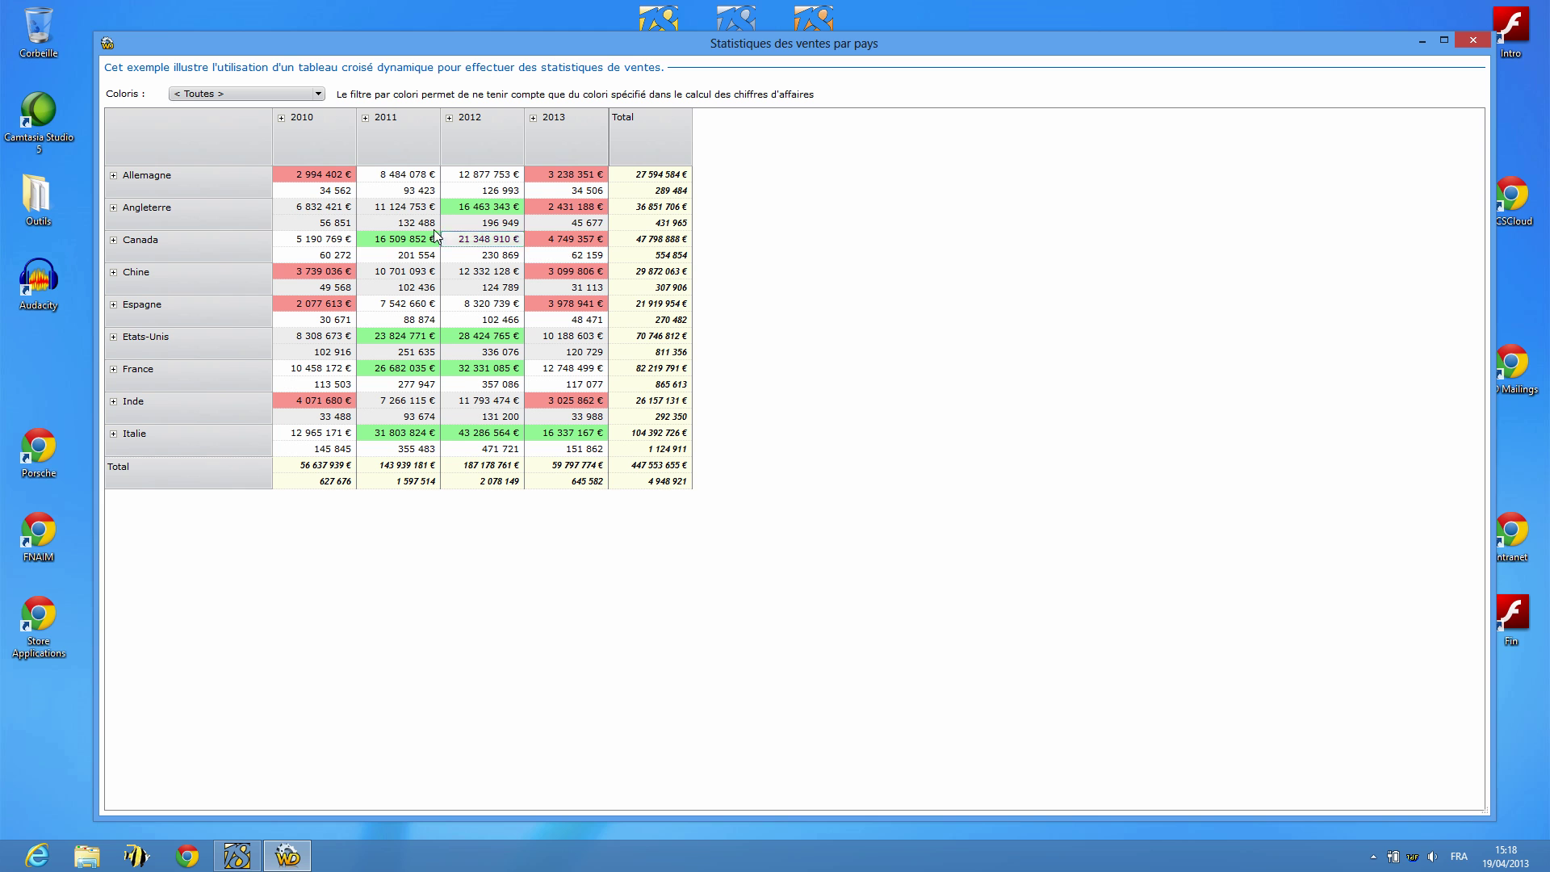
right_click(173, 199)
key("Escape")
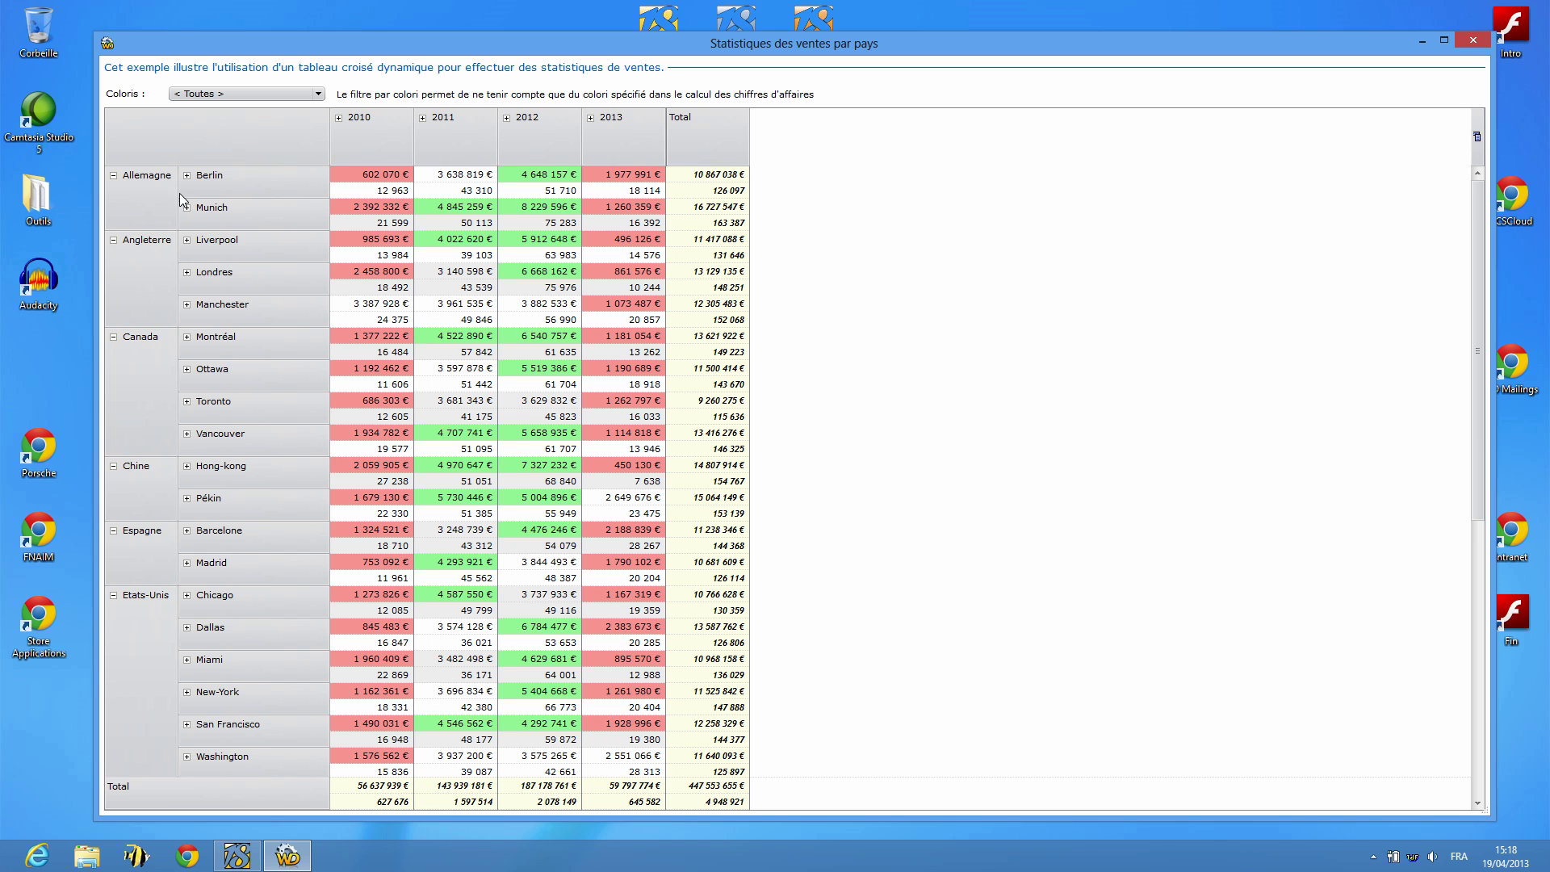
right_click(166, 182)
left_click(176, 190)
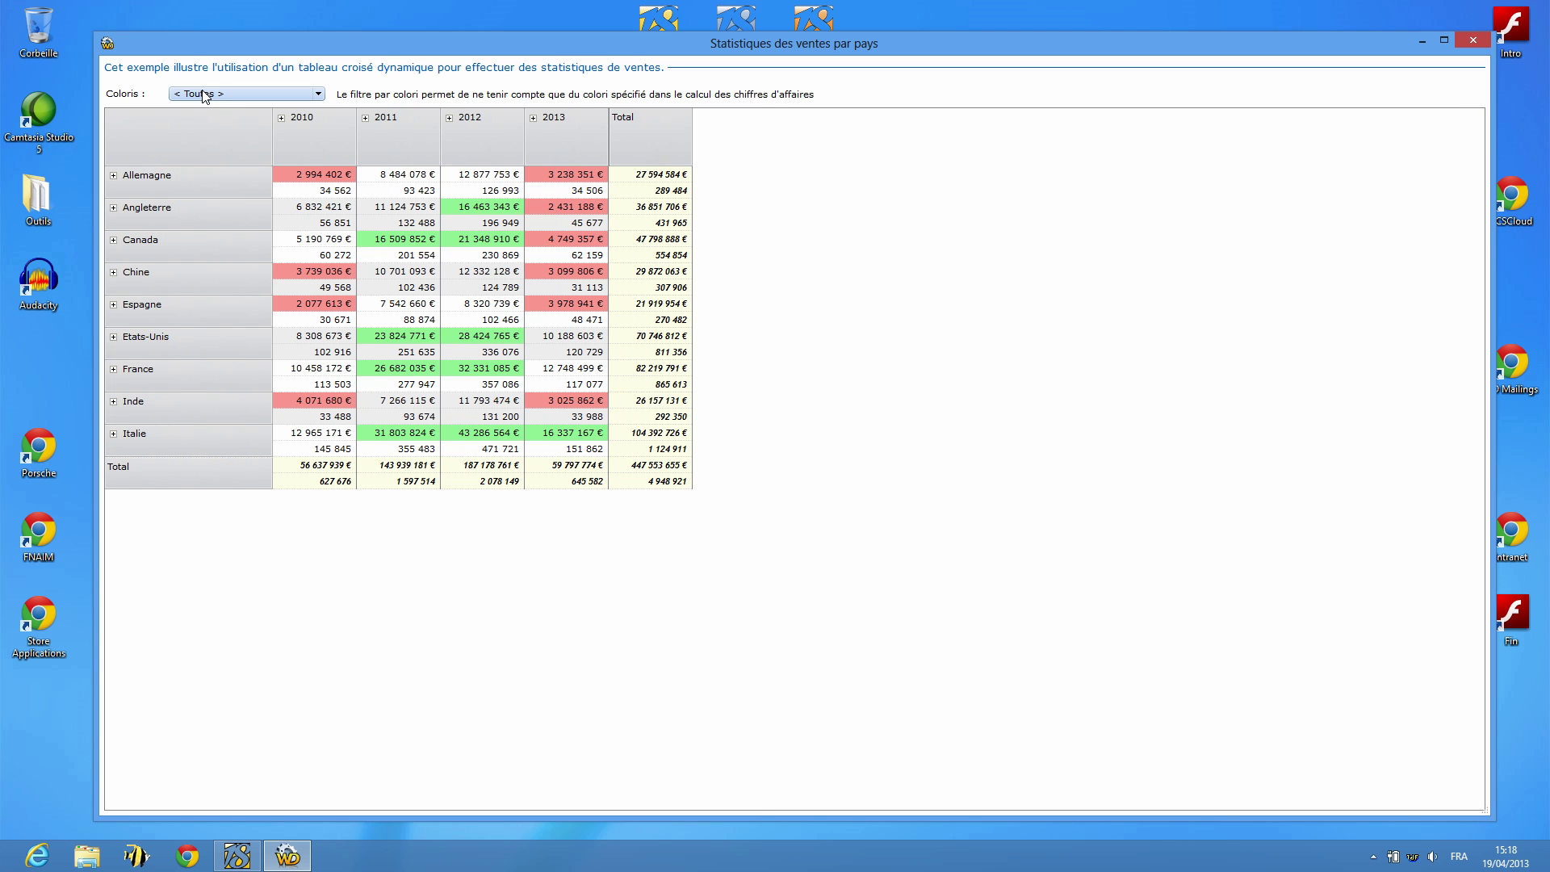
Filter the sales statistics by the Lavande colour in the running test and close the test window
left_click(225, 93)
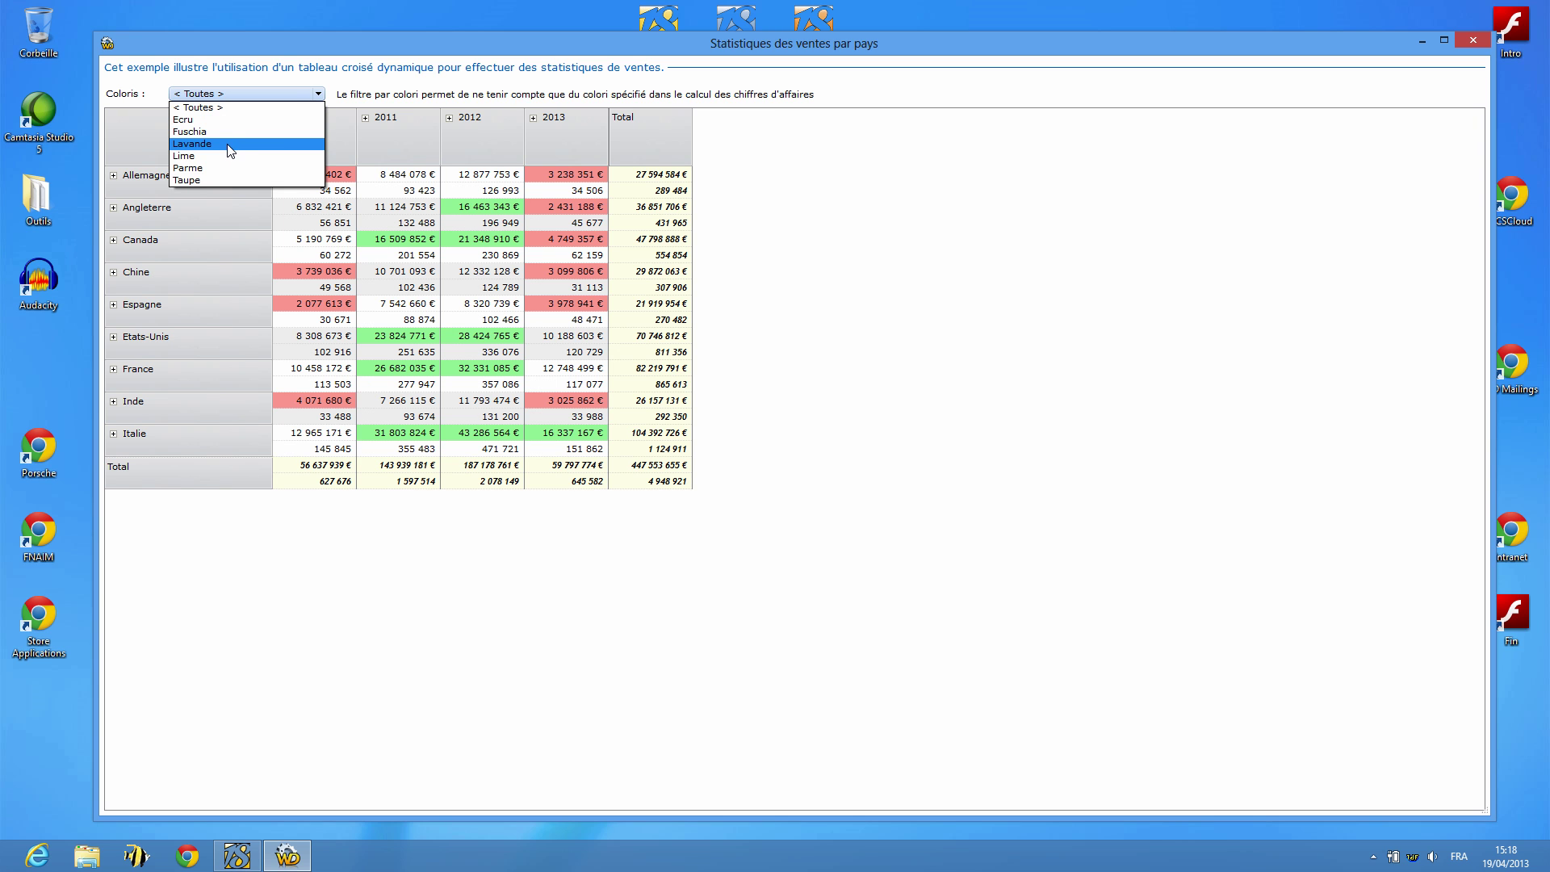
left_click(228, 145)
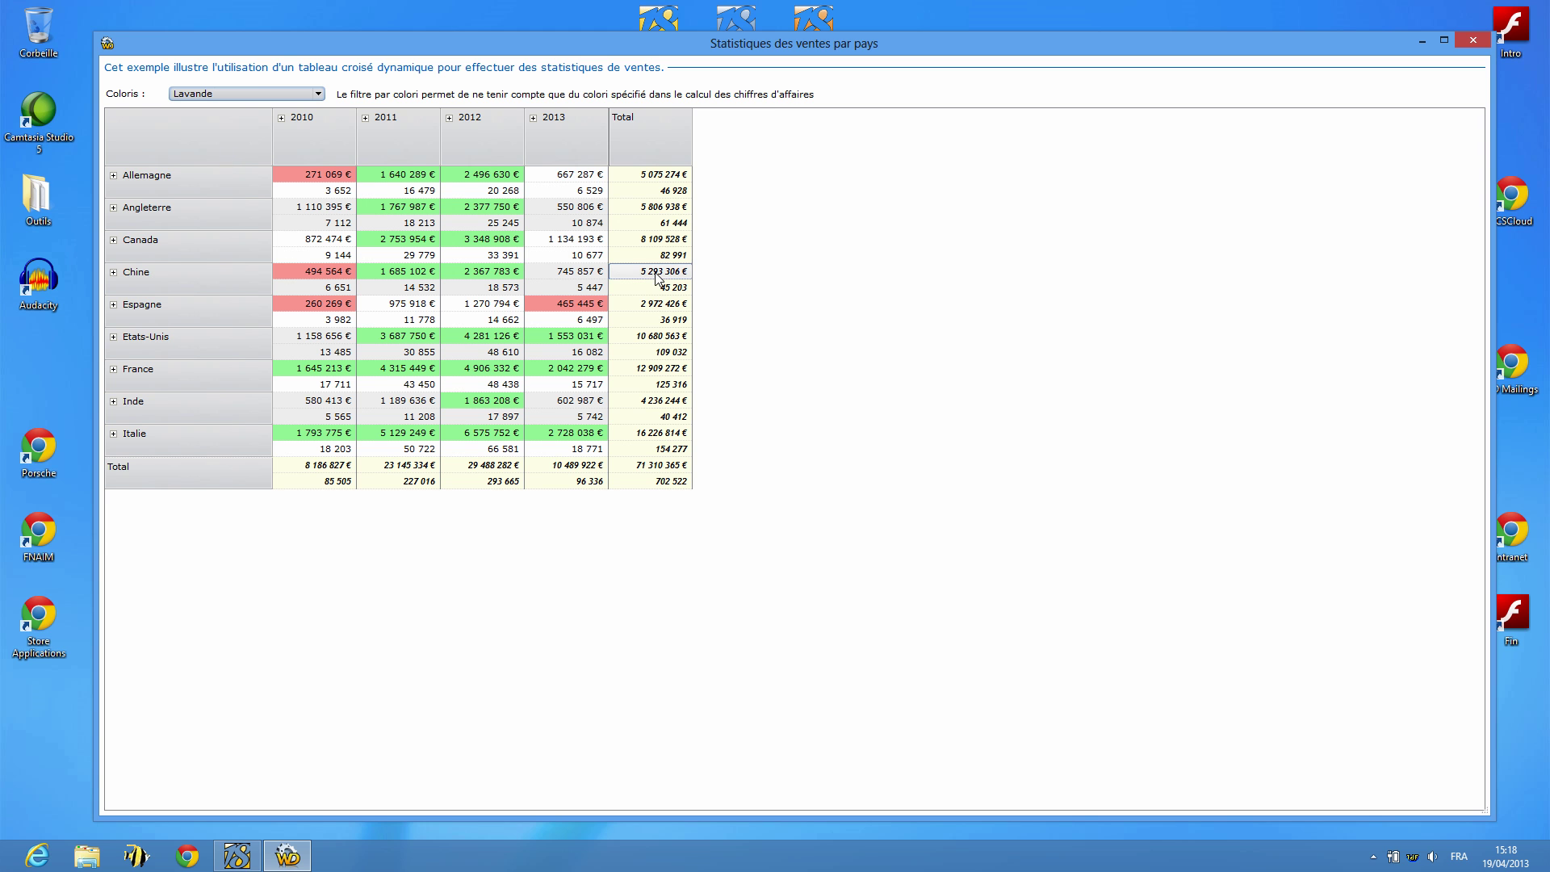
left_click(1473, 39)
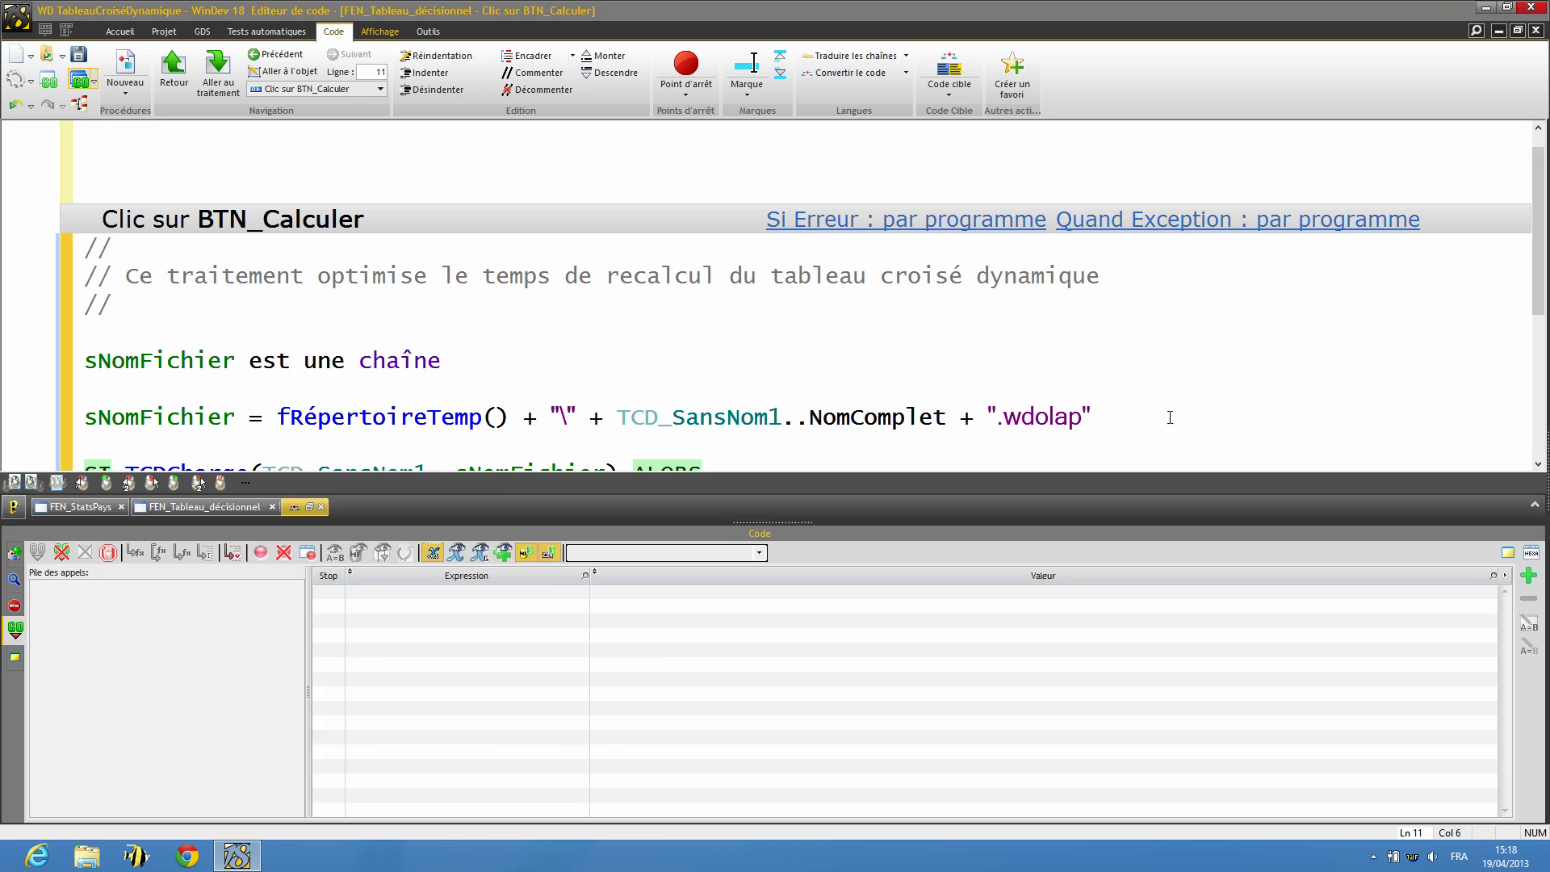
Examine the display filter in the content description of the FEN_StatsPays pivot table, leaving the description without changes
left_click(88, 807)
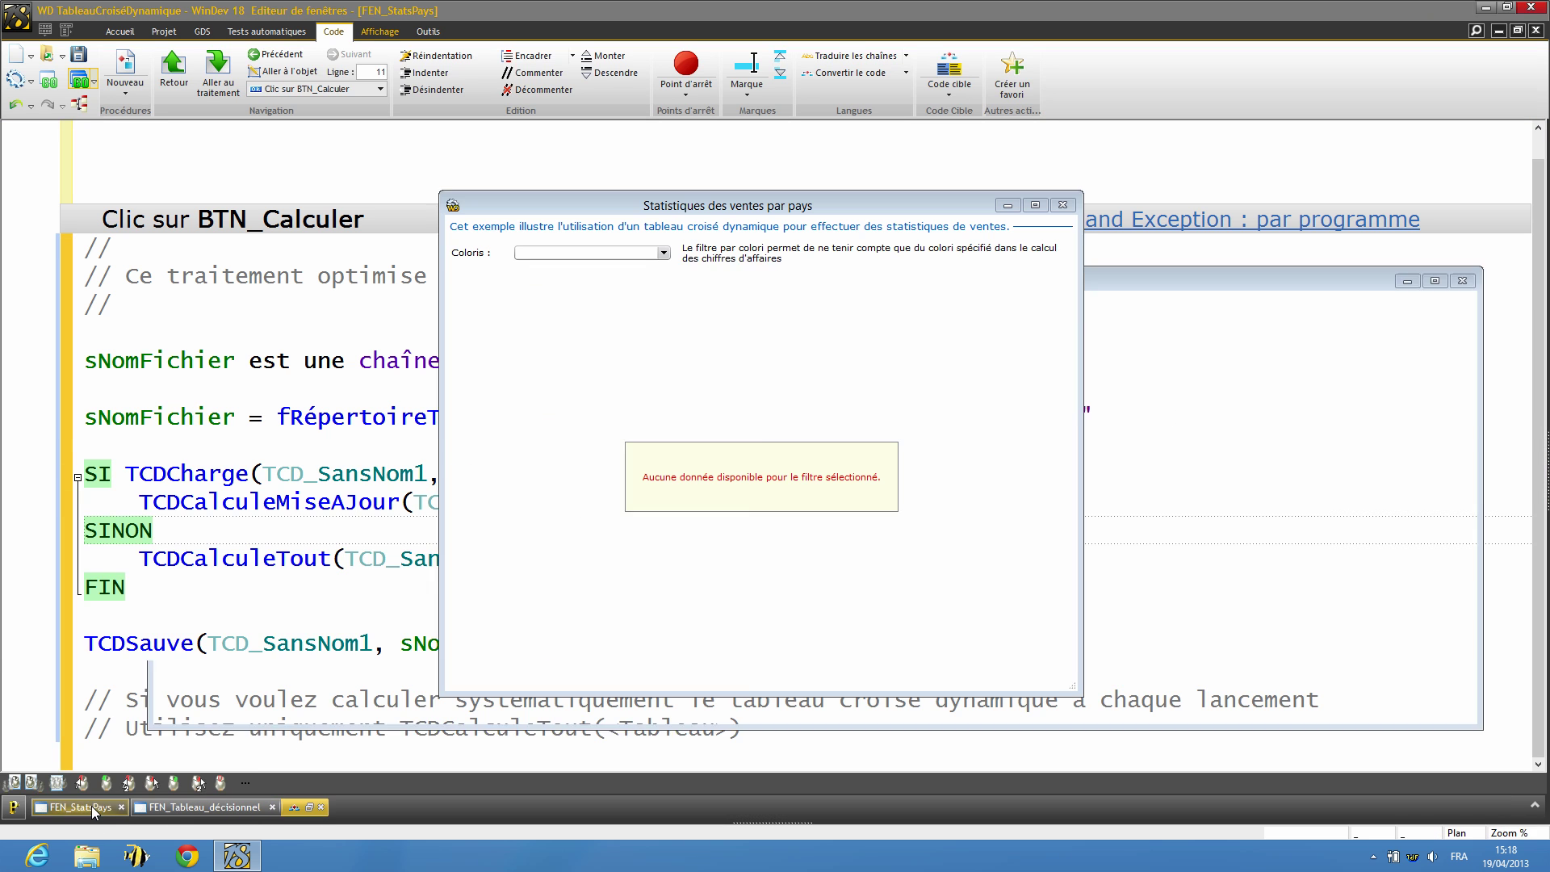
right_click(759, 611)
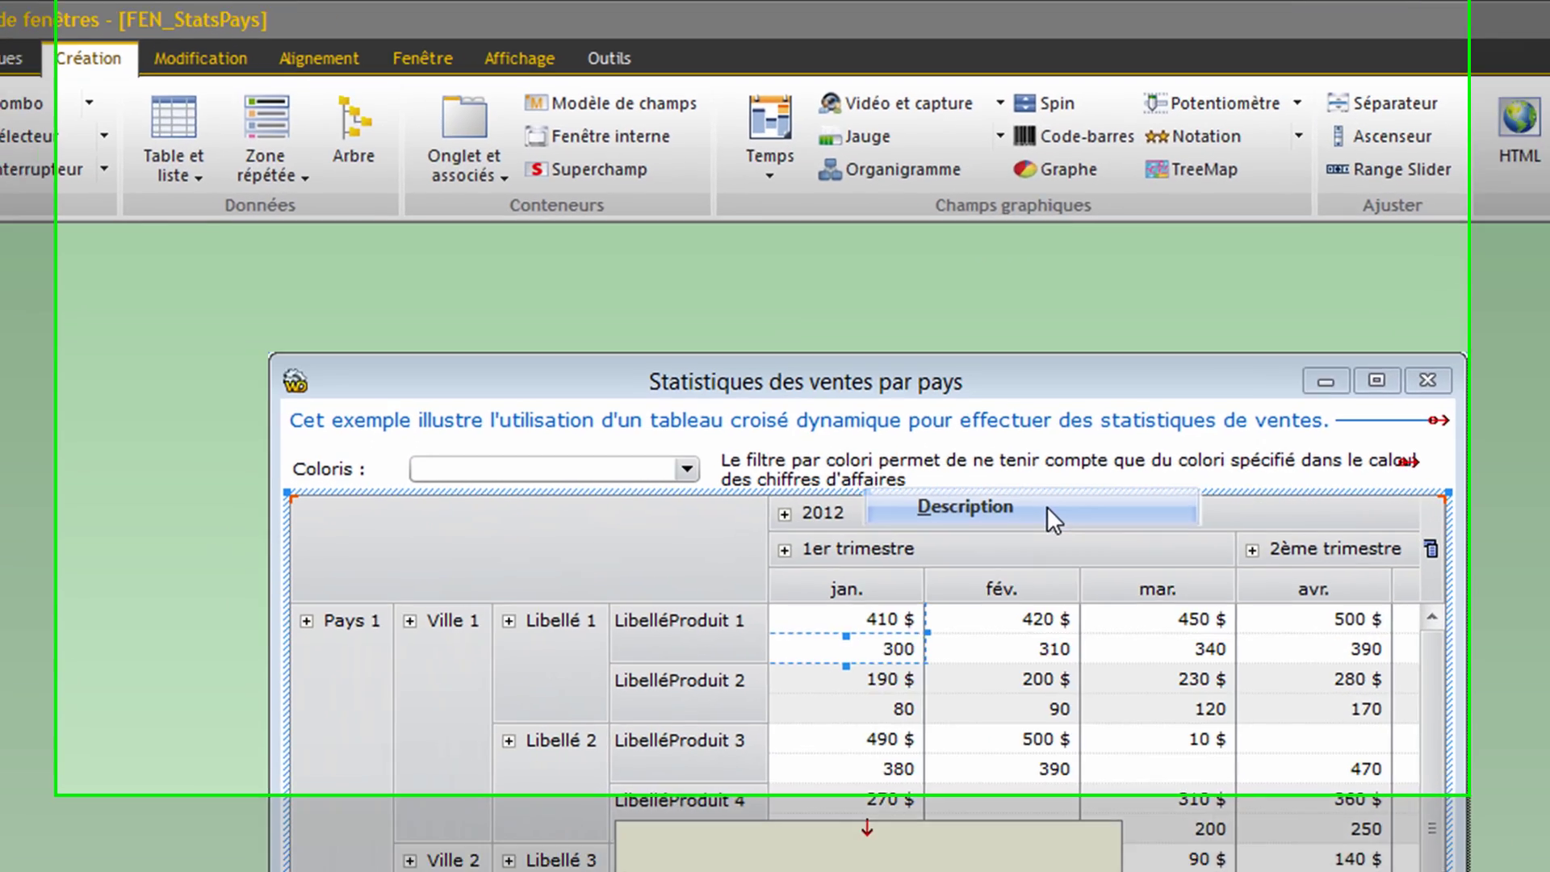
left_click(848, 270)
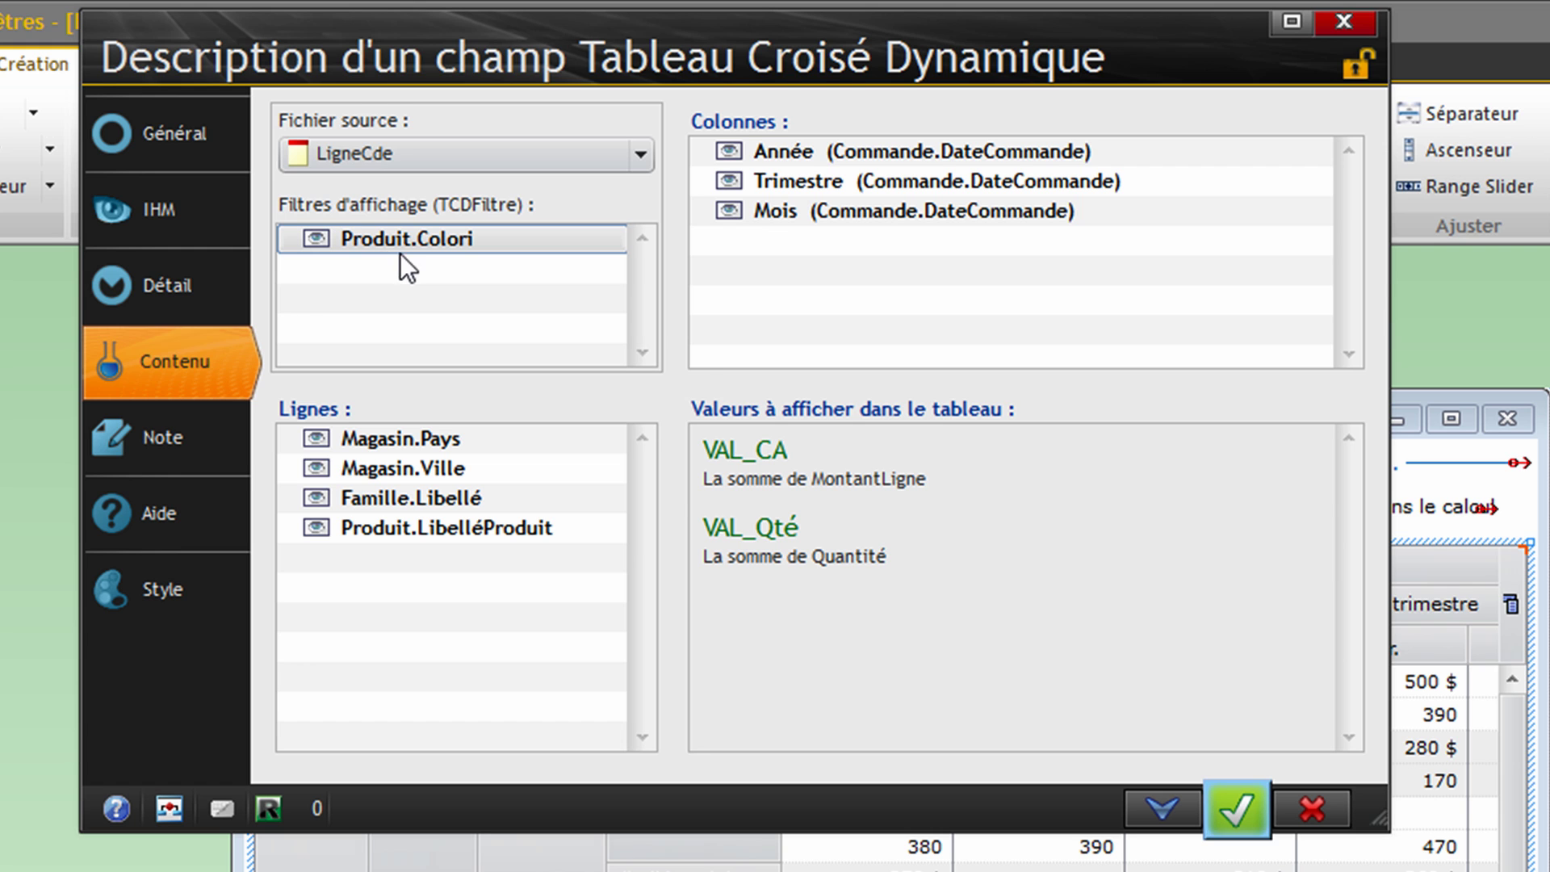
left_click(1313, 808)
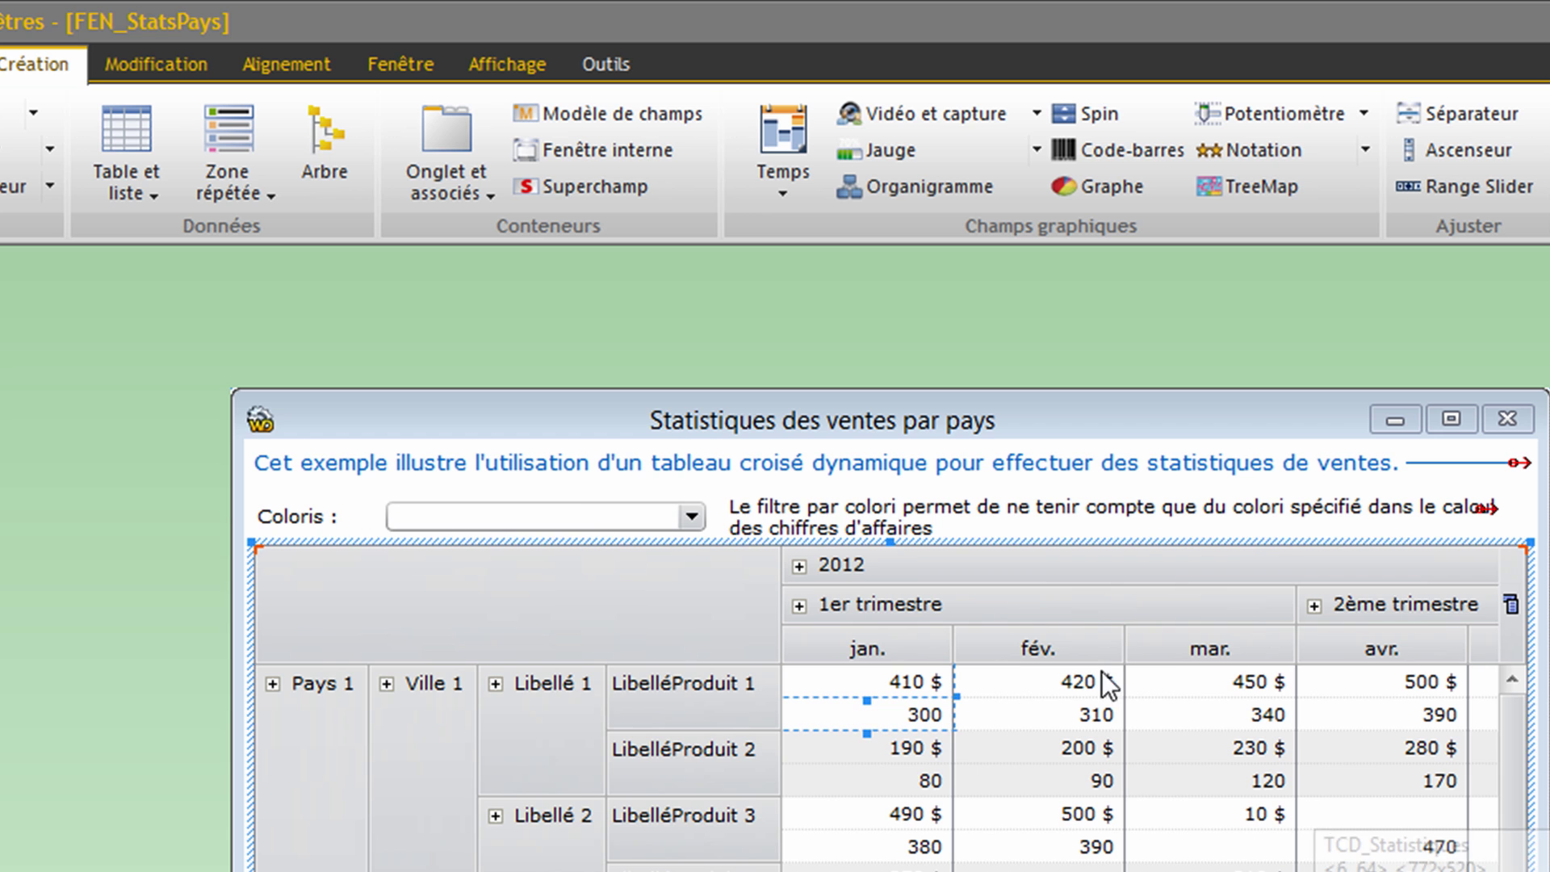
Examine the TCDFiltre call and its parameters in the Coloris combo's row selection code, and close the code
left_click(572, 519)
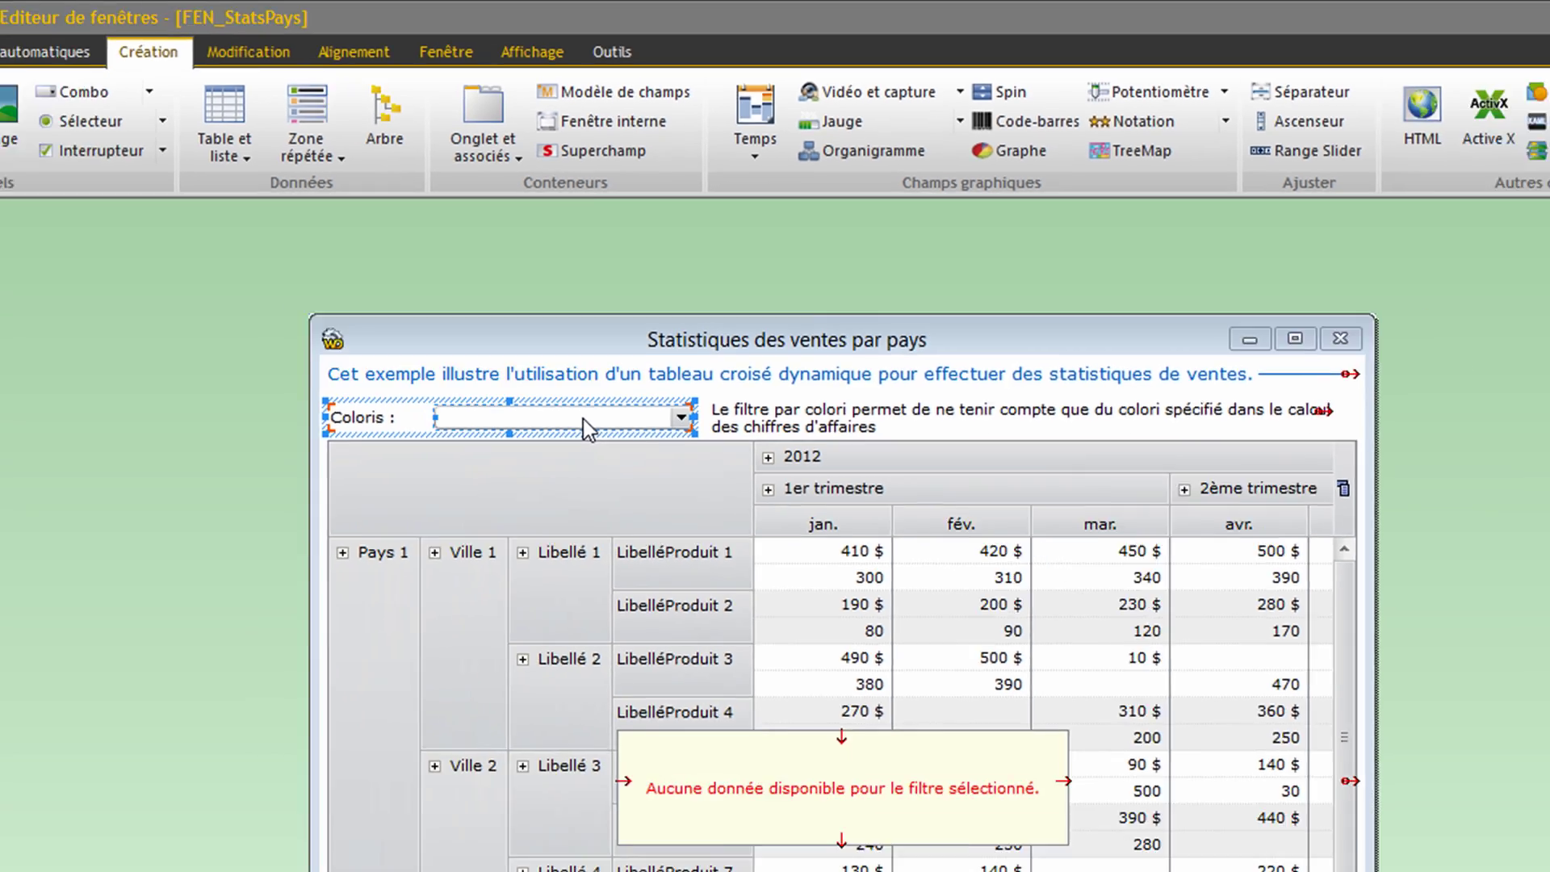
right_click(570, 517)
left_click(647, 287)
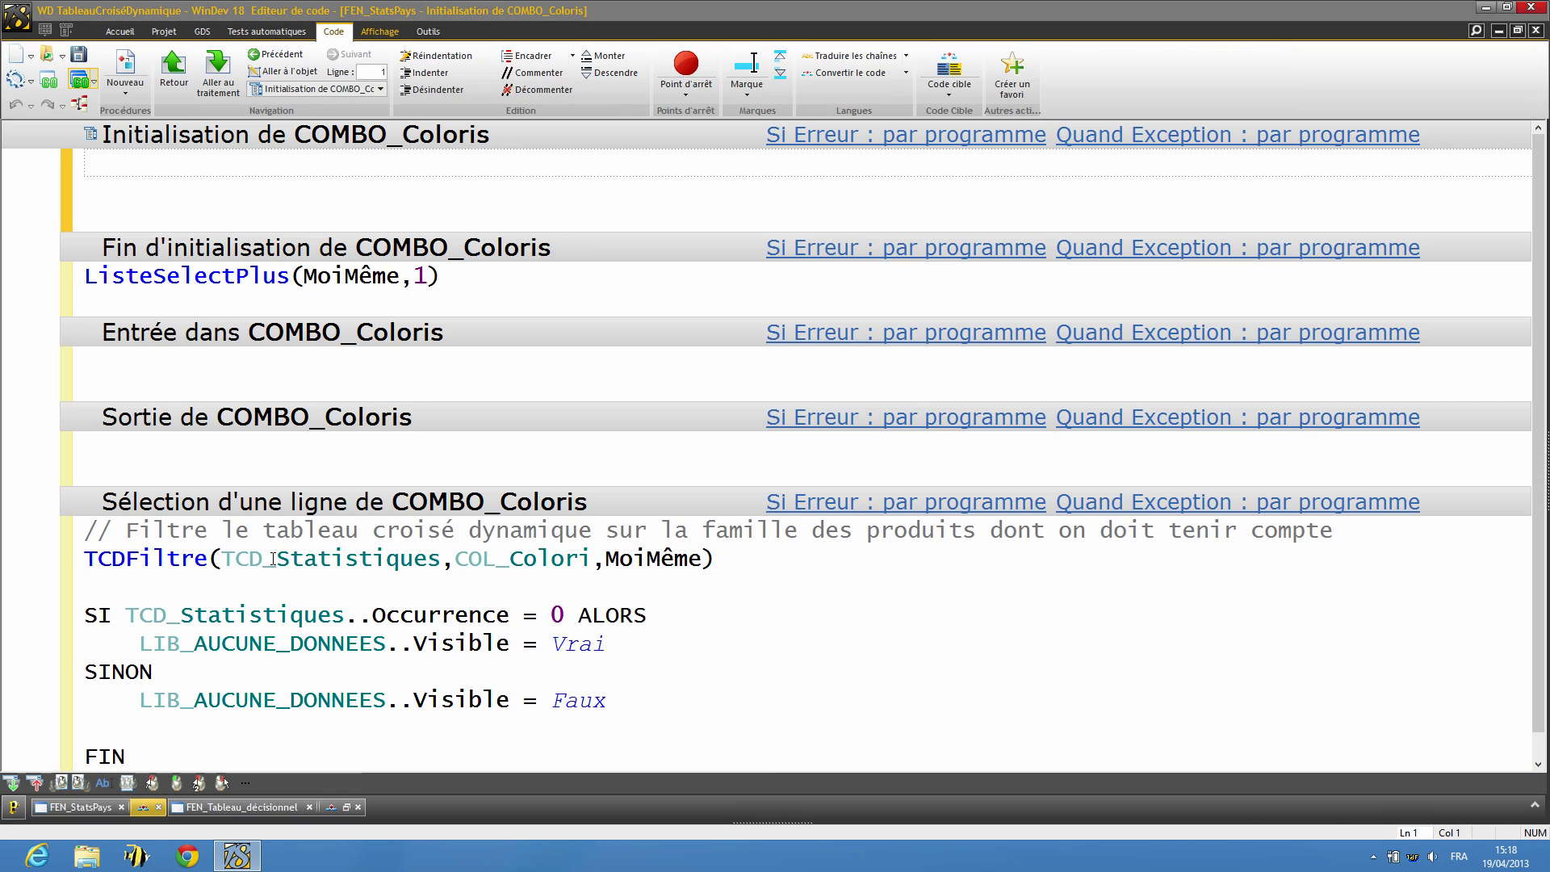
left_click(137, 569)
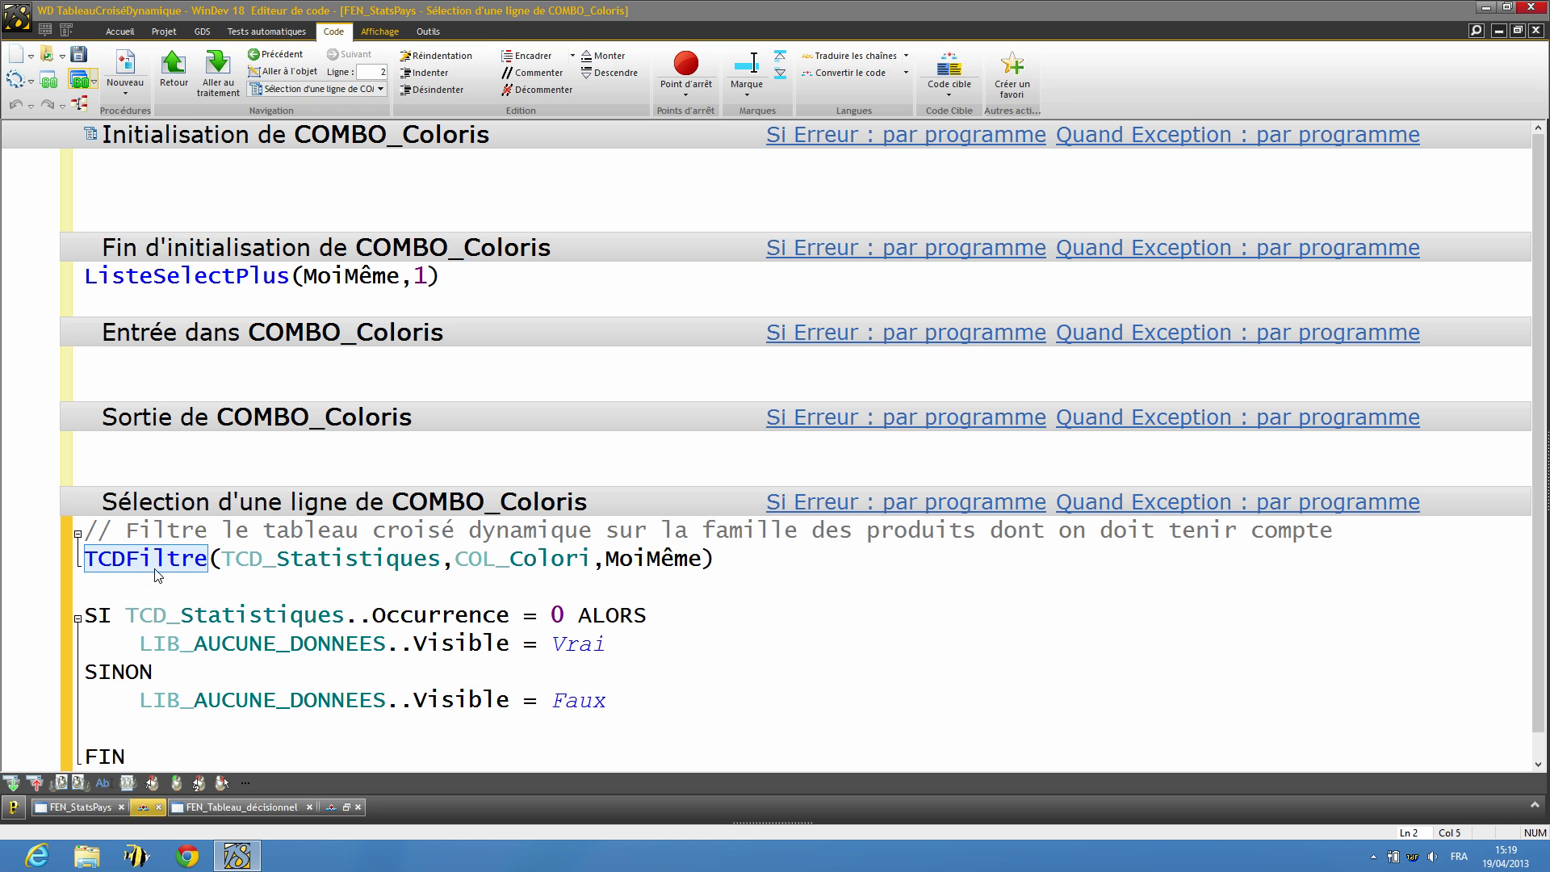
left_click(424, 566)
left_click(480, 564)
left_click(650, 565)
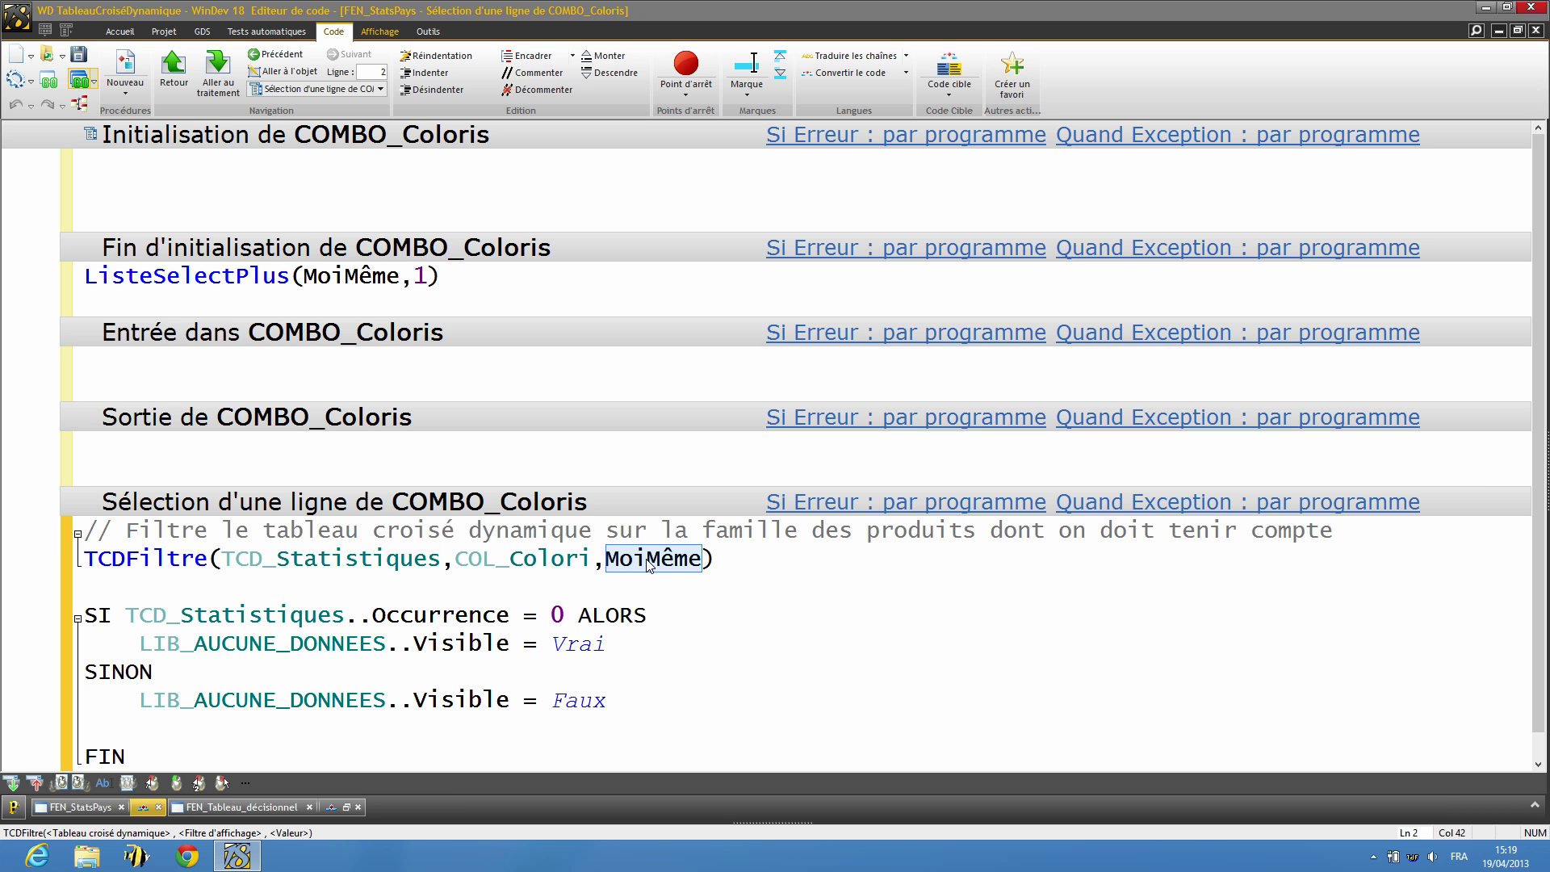
key("ctrl+F4")
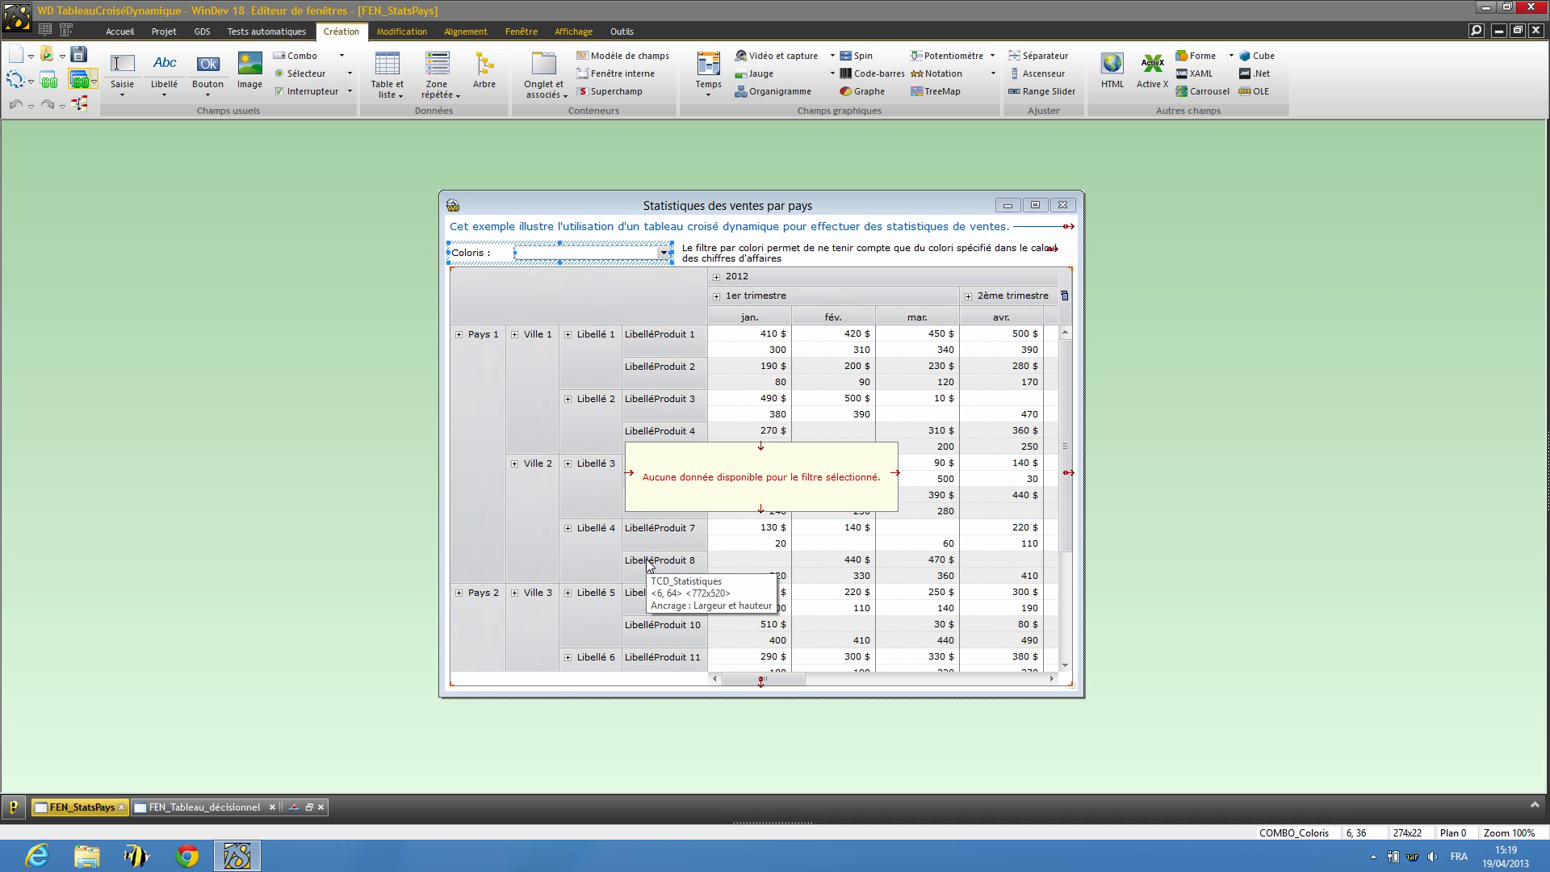
left_click(377, 632)
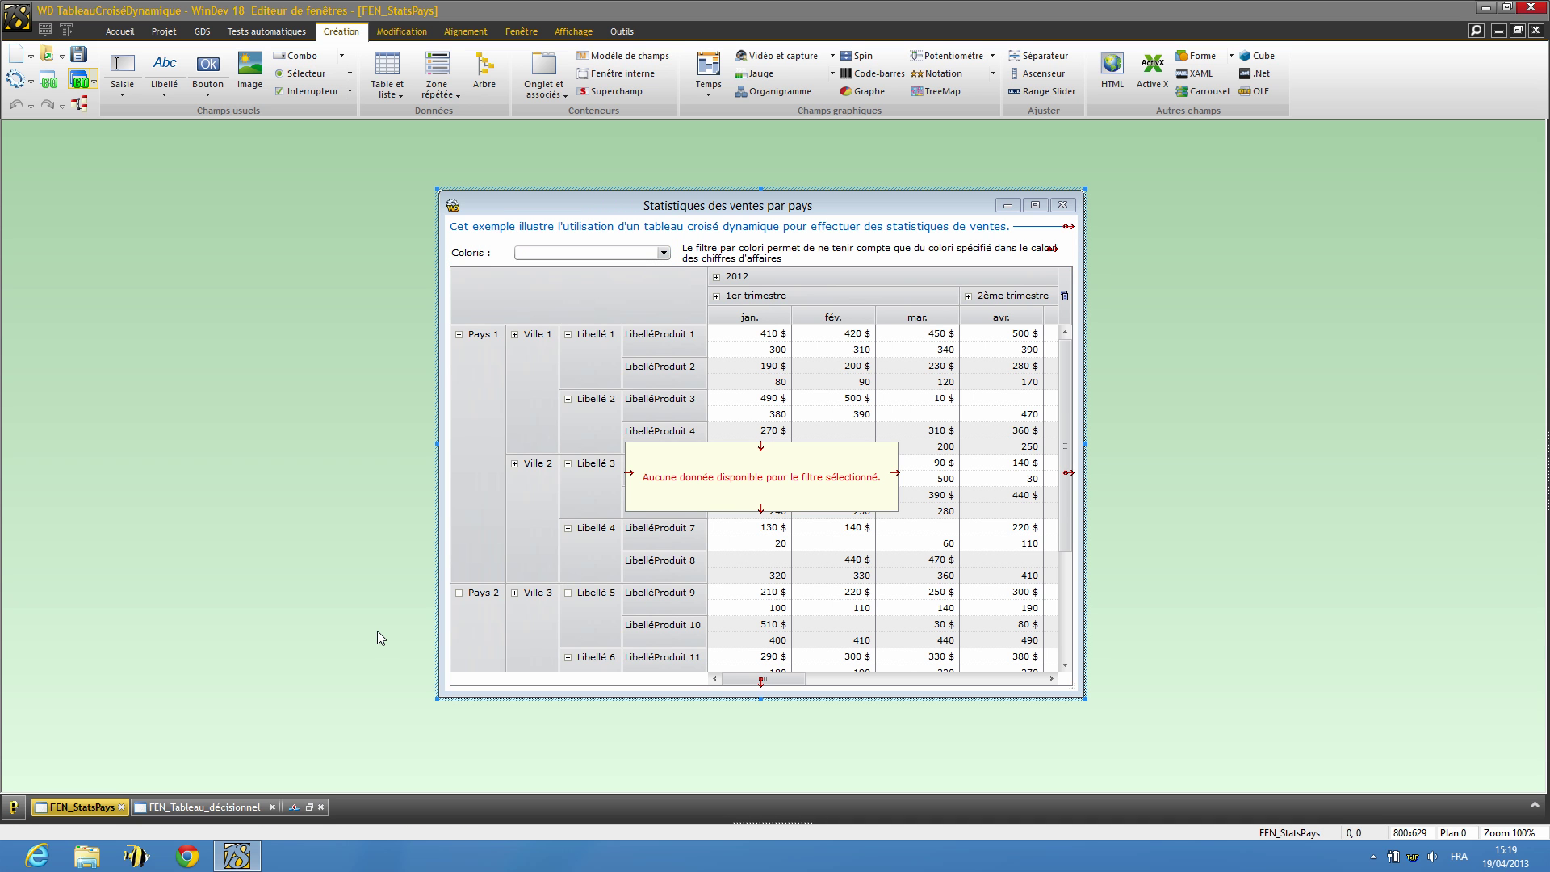